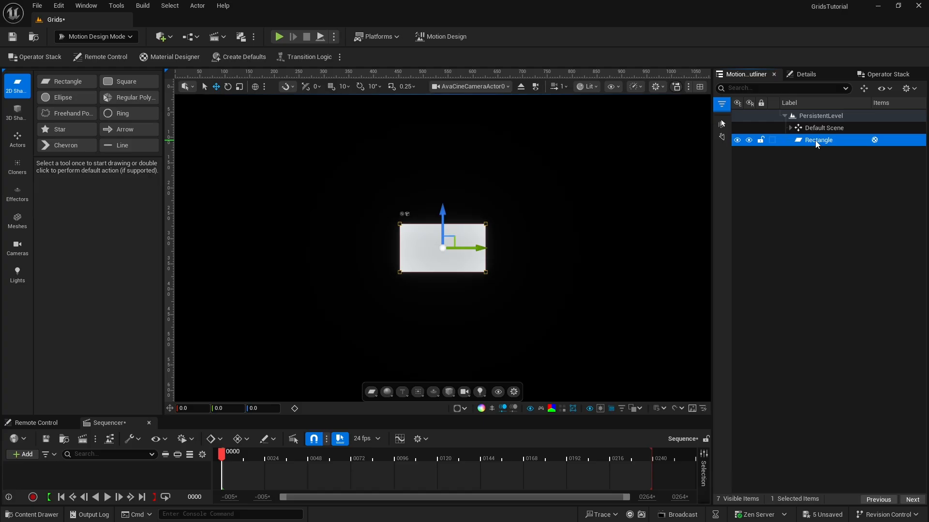
- Set the rectangle's mesh size to 5000 by 3000
left_click(807, 74)
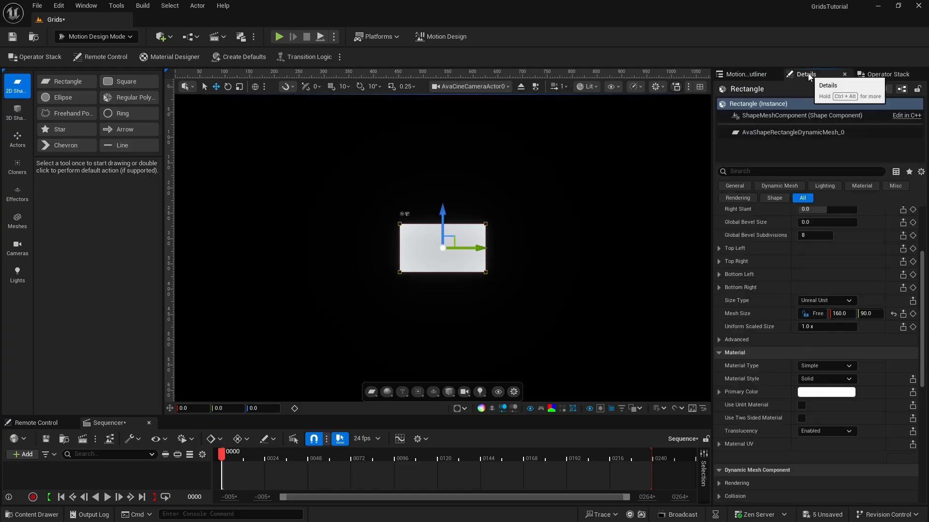
left_click(835, 314)
type("5000")
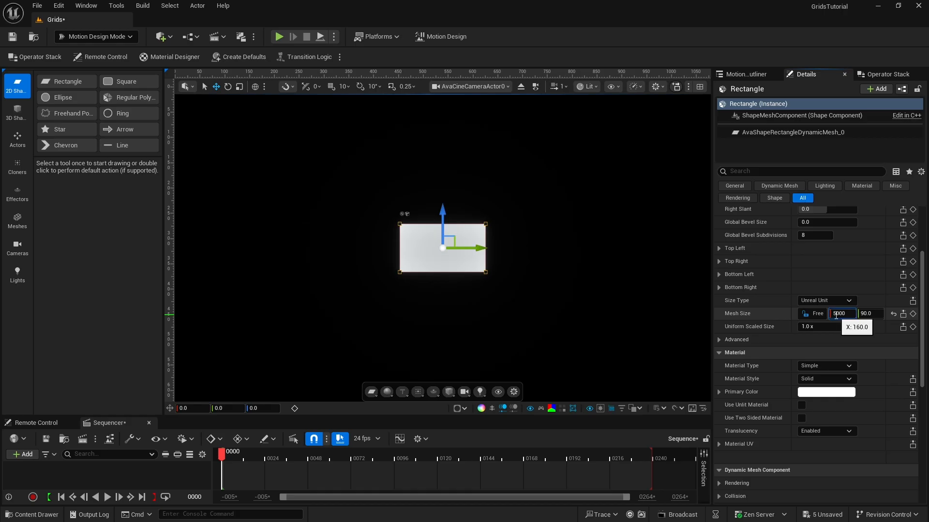
key("Tab")
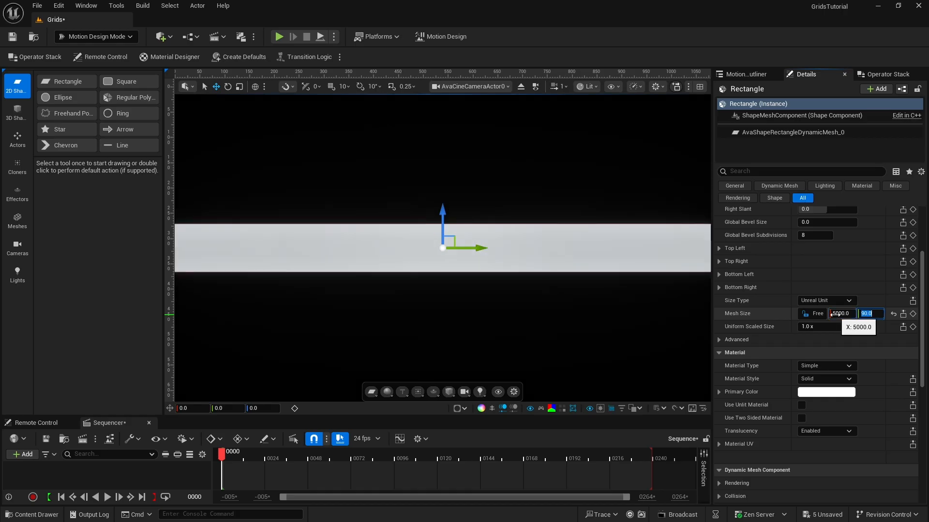
type("3000")
key("Return")
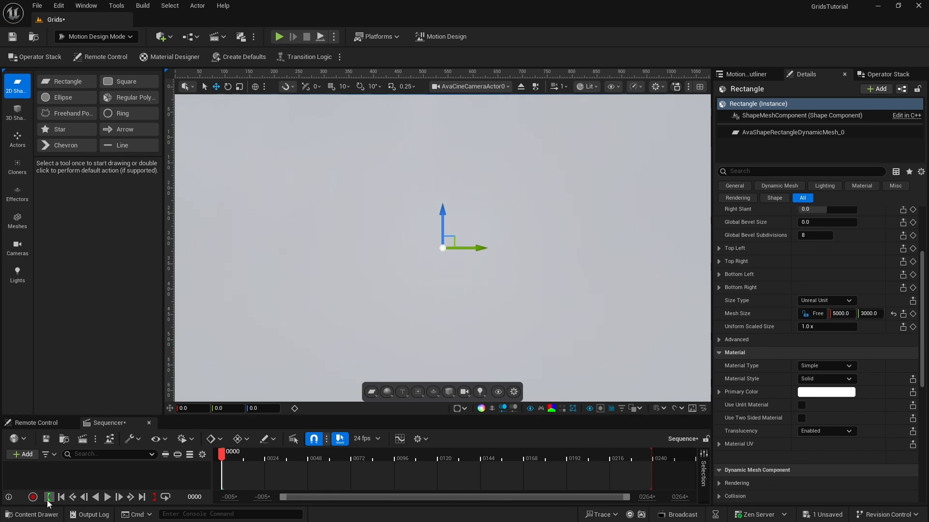
- Import GridTexture.png and GridTexture_2.png from the Desktop into the project's Textures folder
left_click(43, 515)
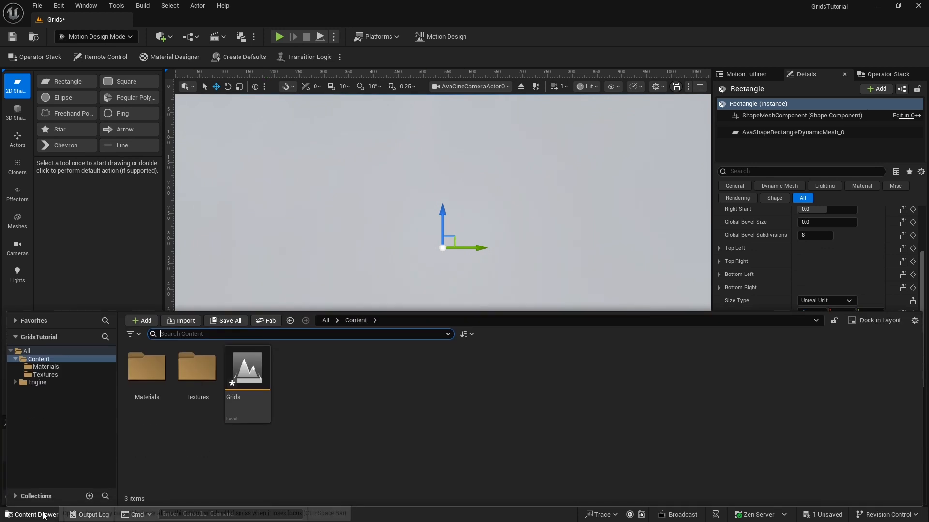
left_click(41, 360)
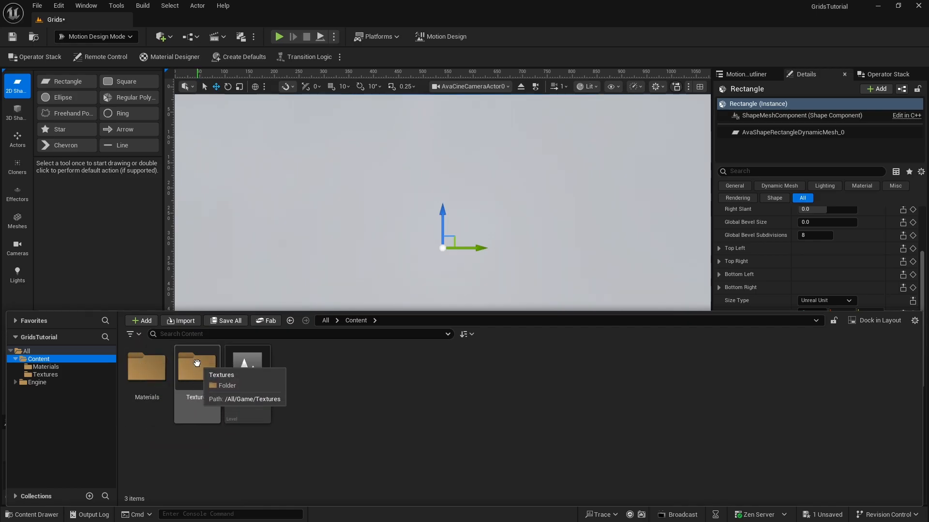
right_click(322, 390)
mouse_move(321, 388)
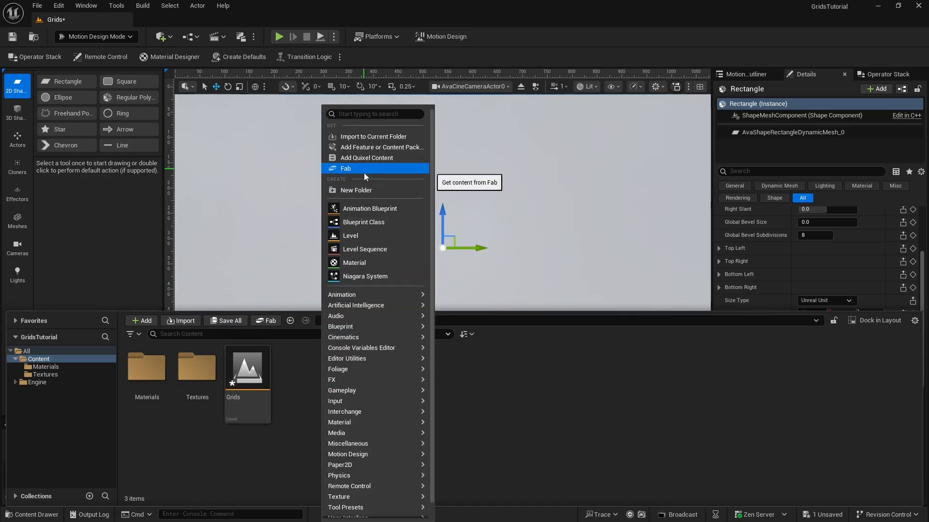
left_click(489, 423)
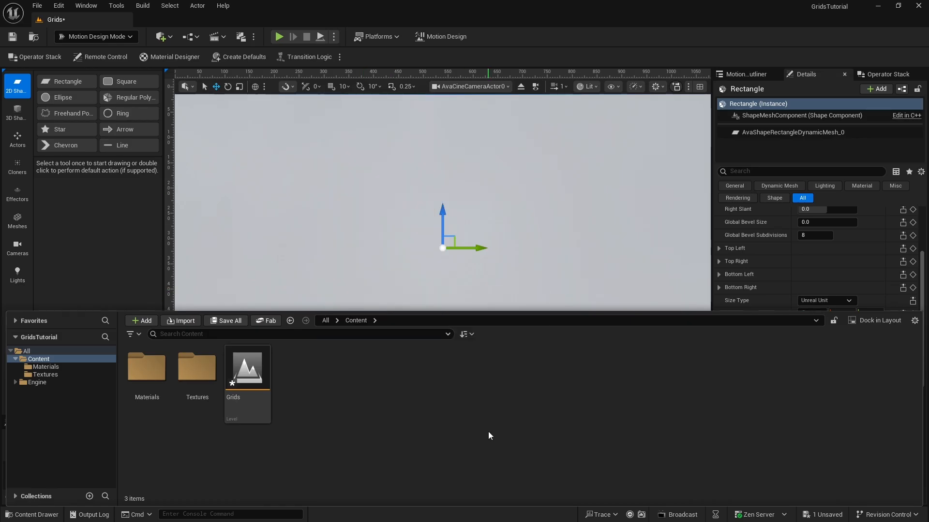
double_click(196, 376)
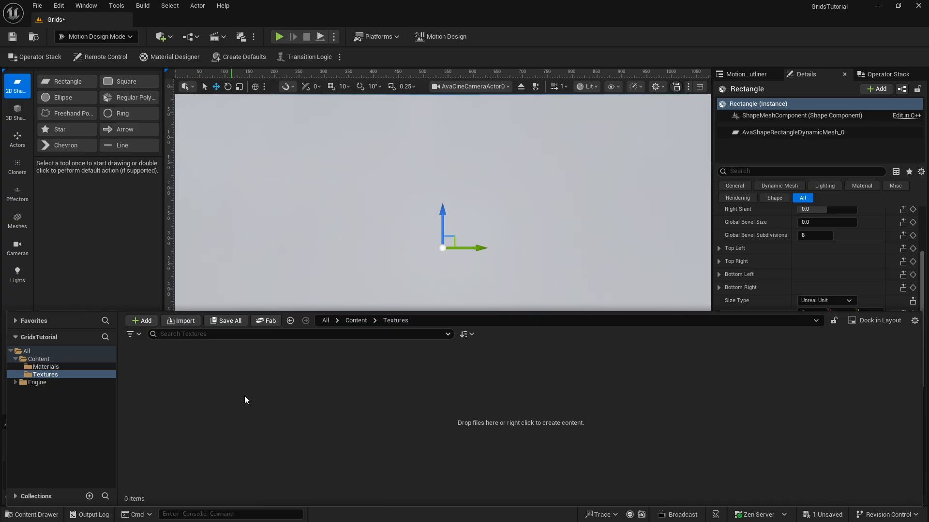
right_click(245, 397)
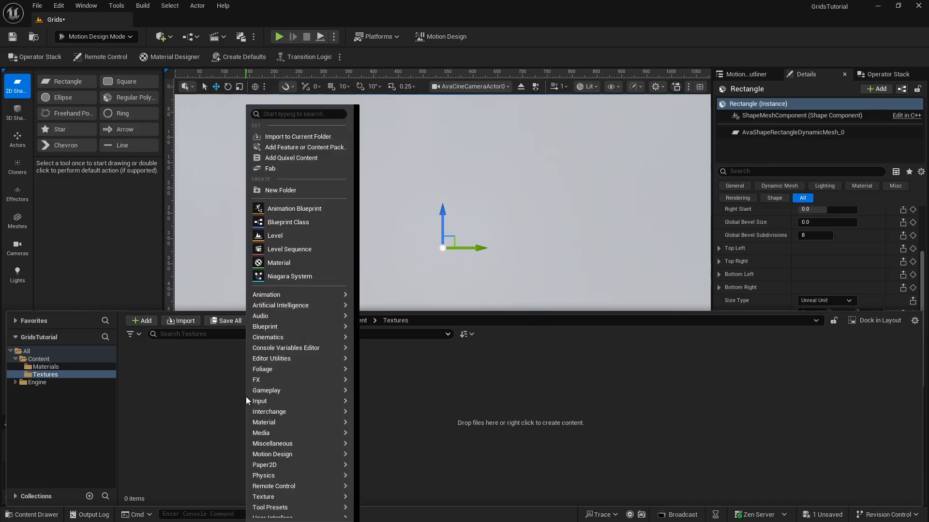
left_click(288, 138)
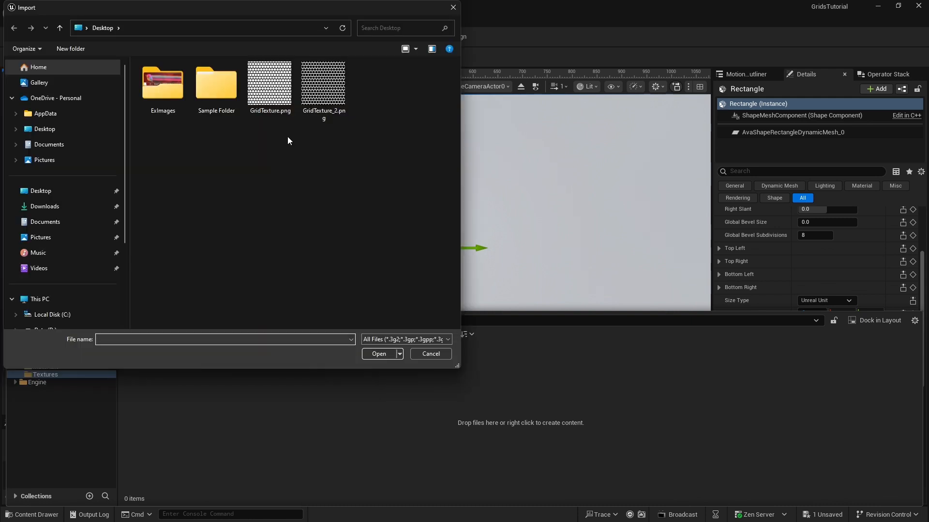
left_click(272, 102)
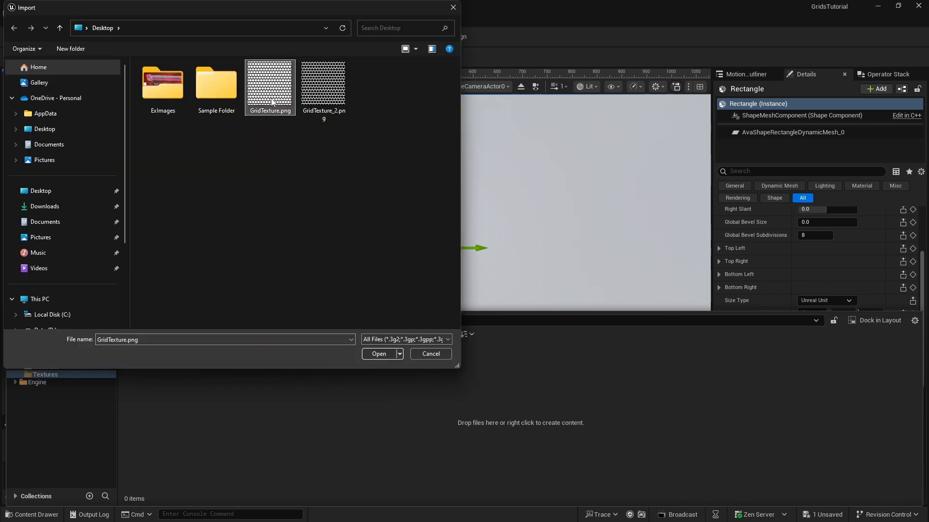
left_click(323, 87, "ctrl")
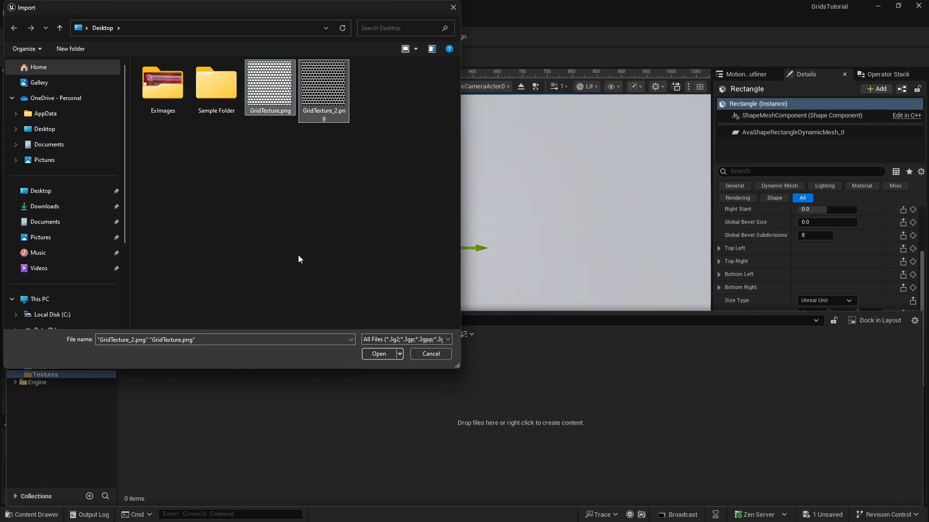
left_click(379, 355)
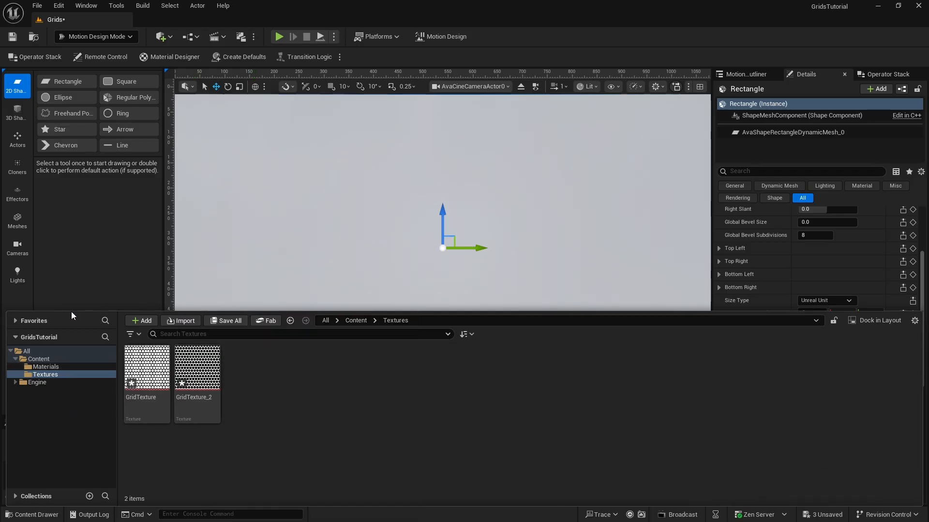
left_click(77, 297)
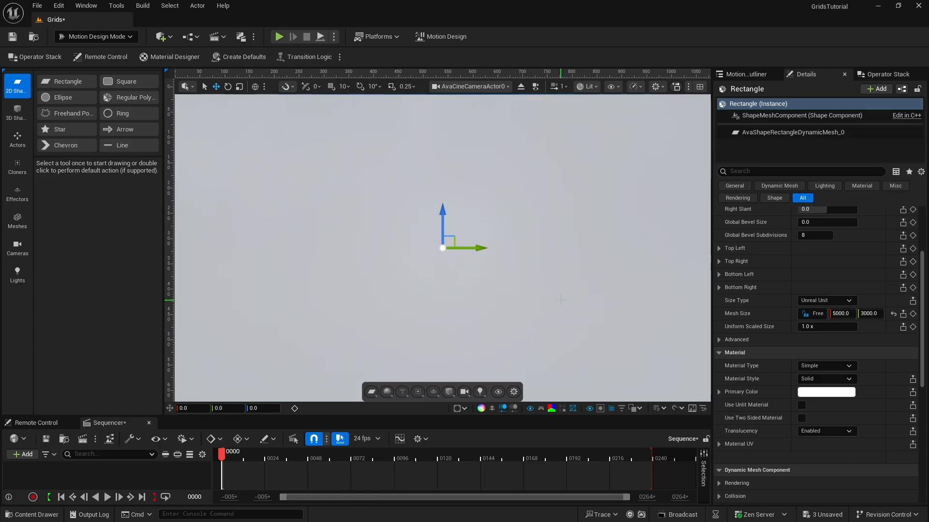
- Switch the rectangle's material type to Material Designer and create a new PBR material for it
left_click(747, 73)
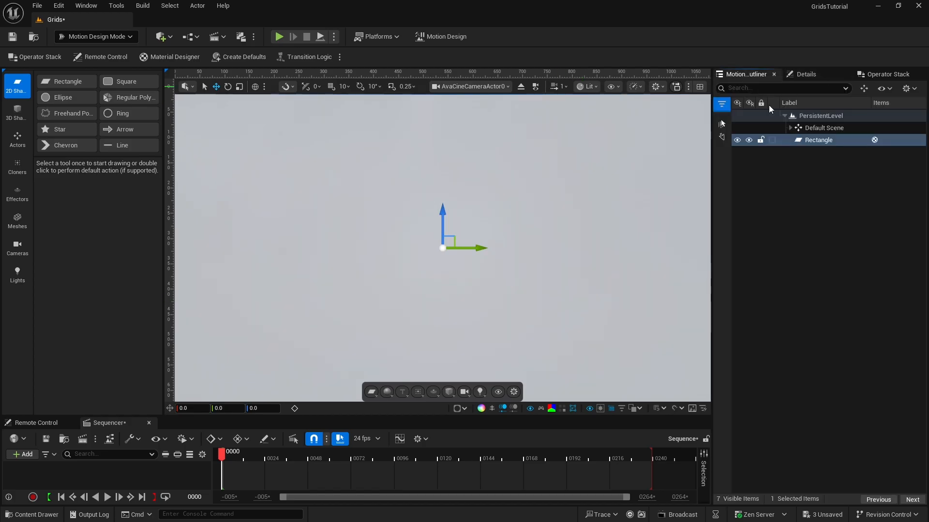
left_click(802, 140)
left_click(807, 76)
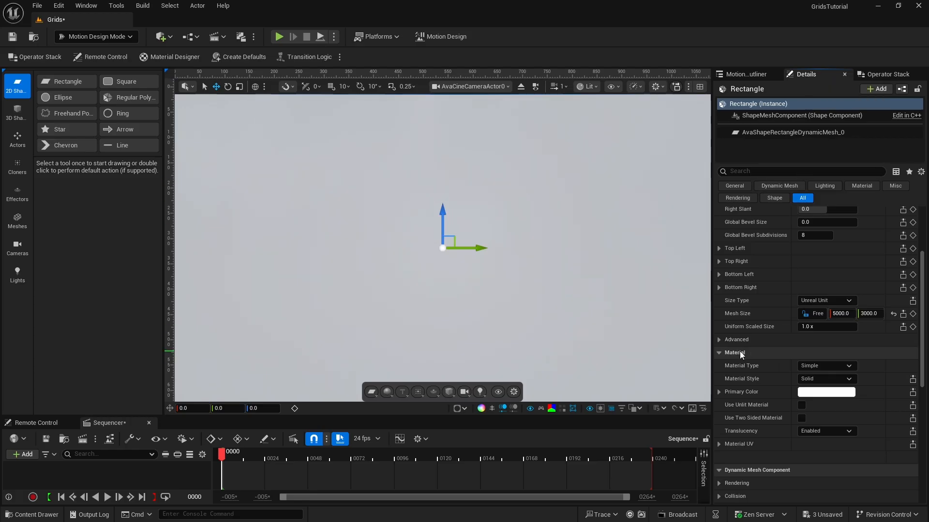
left_click(823, 366)
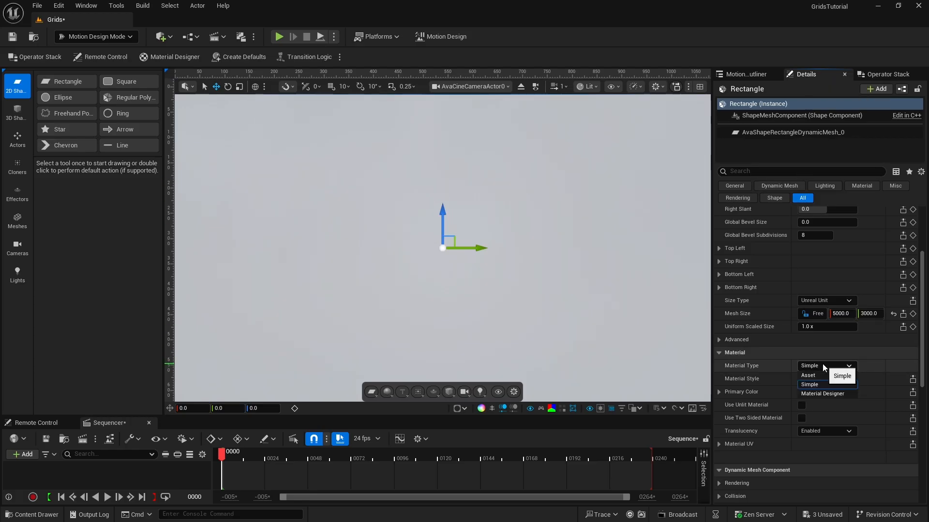
left_click(822, 393)
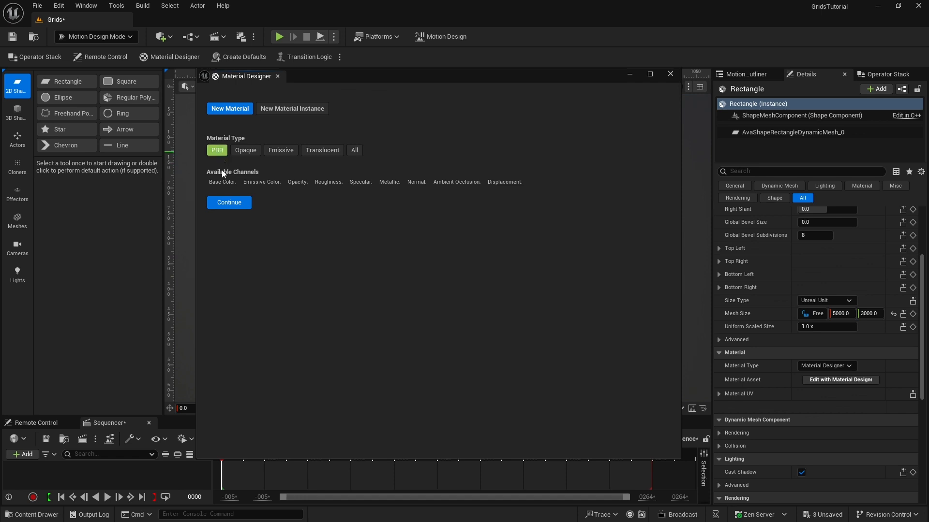
left_click(227, 202)
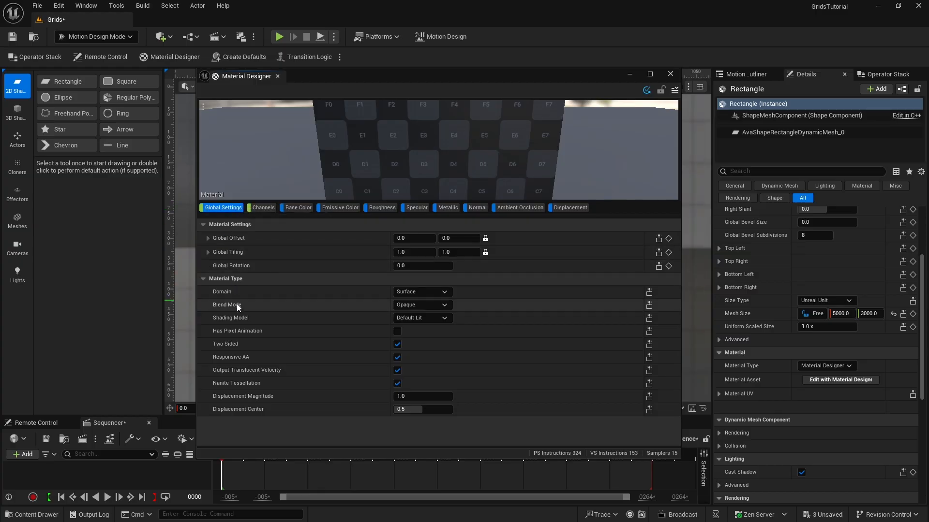
- Set the material's blend mode to Masked, then close and reopen the rectangle's material for editing
left_click(426, 306)
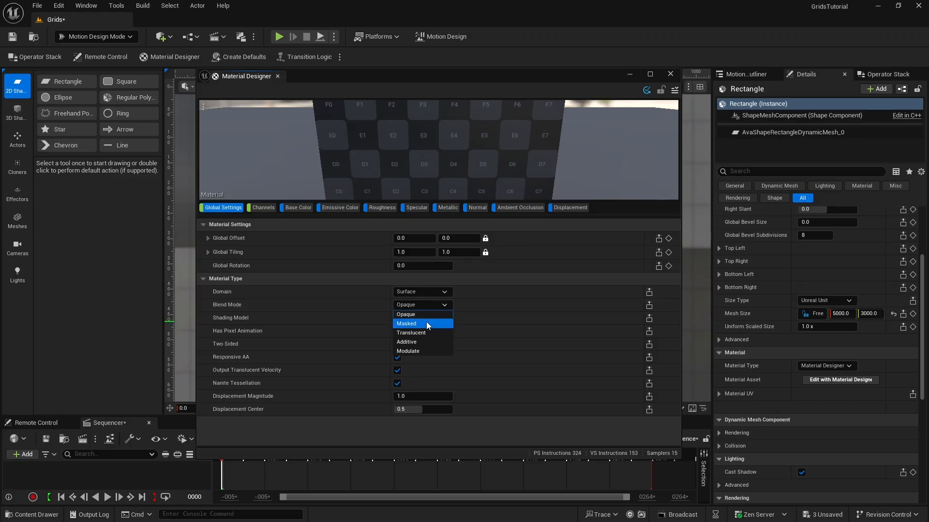
left_click(426, 322)
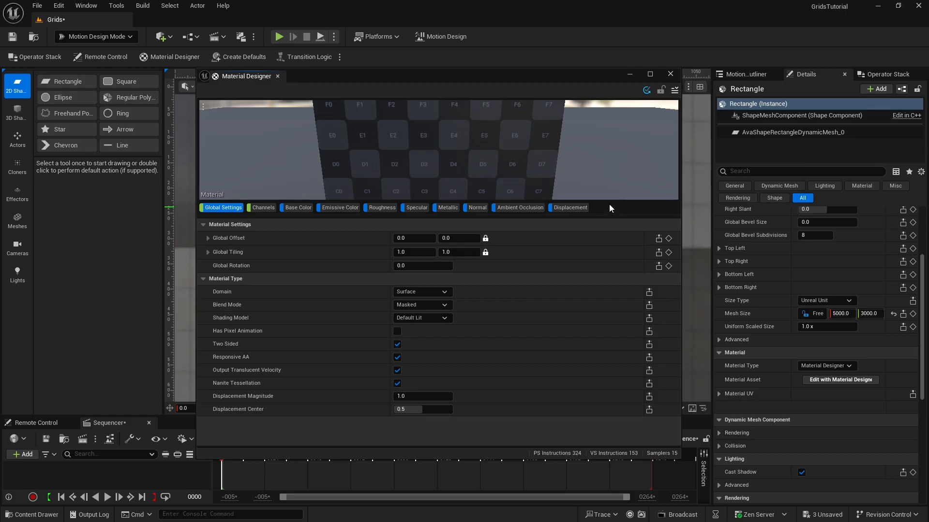
left_click(672, 73)
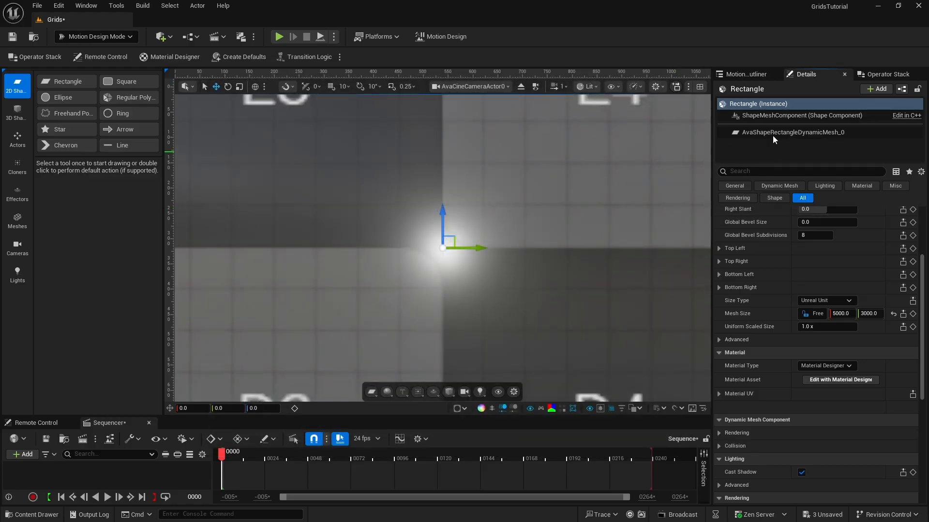
left_click(831, 380)
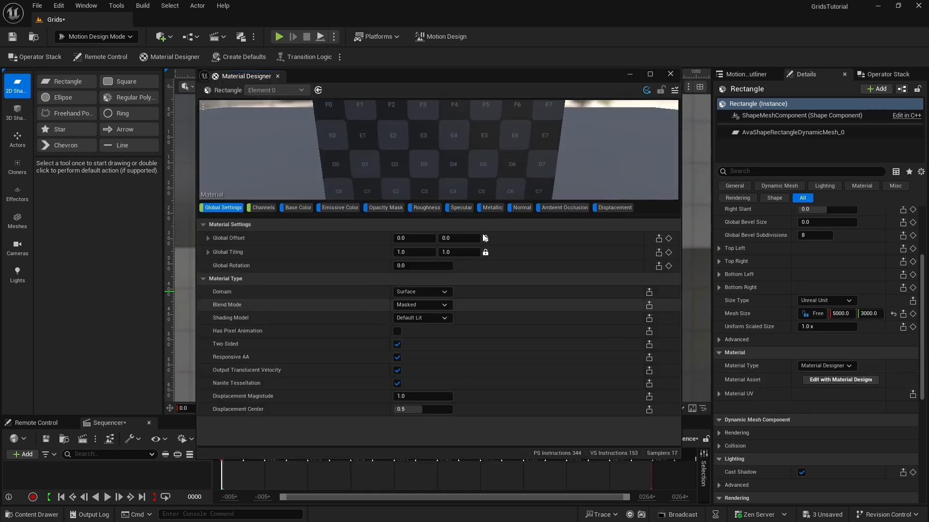
- Set the mask texture of the Opacity Mask layer to GridTexture and inspect the pattern in the texture itself and the material preview
left_click(383, 208)
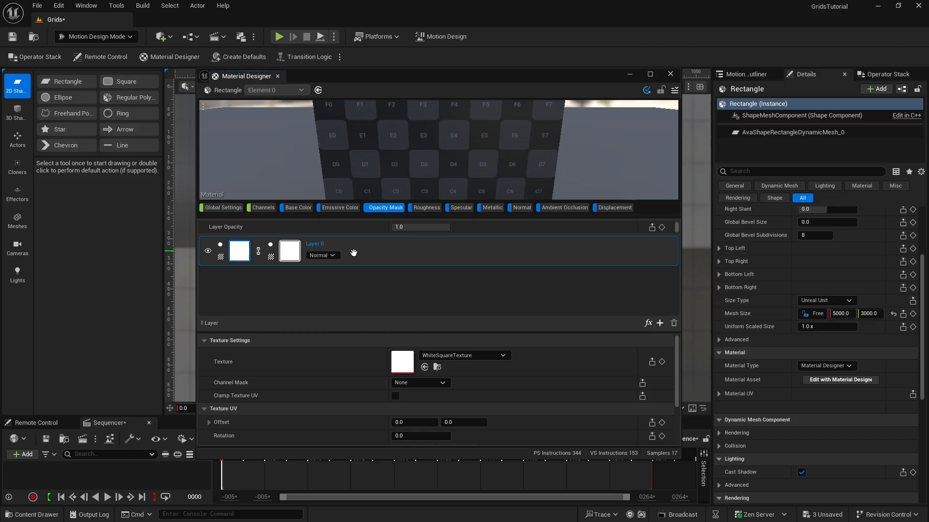
left_click(288, 254)
mouse_move(287, 255)
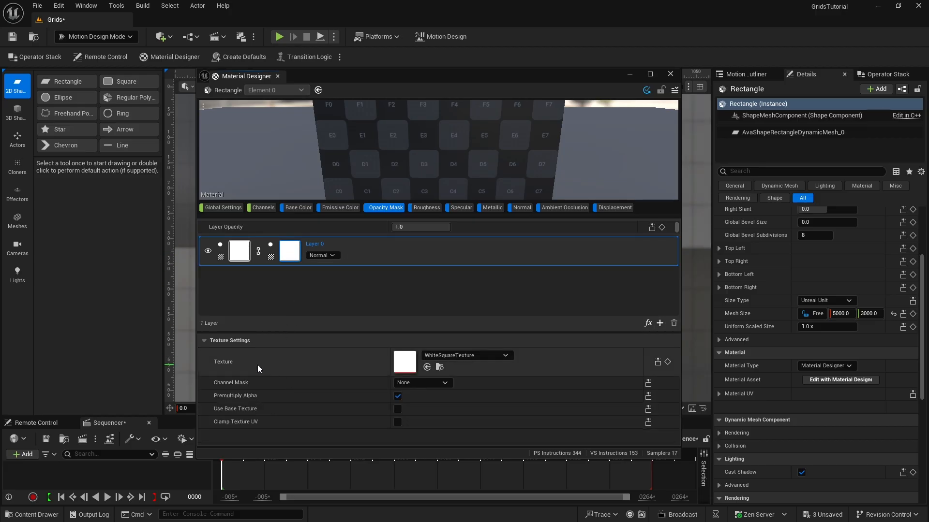
left_click(454, 355)
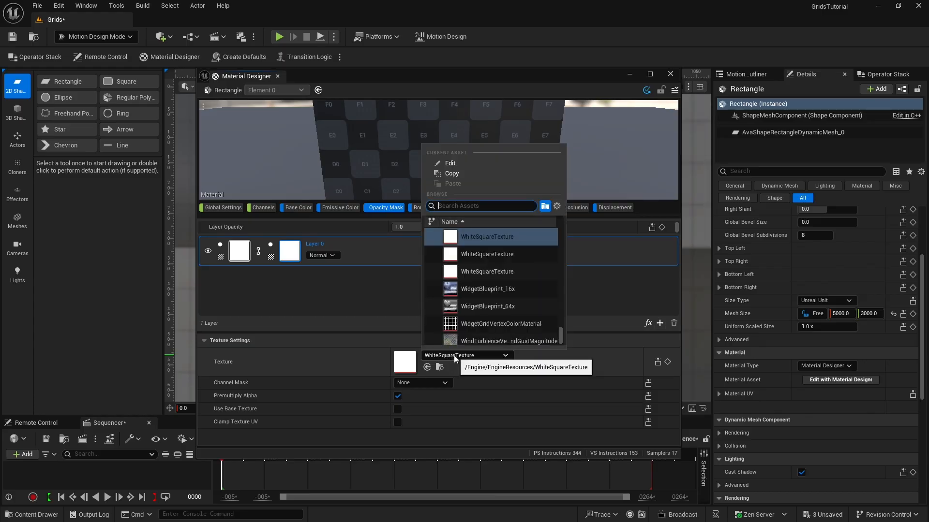
type("grid")
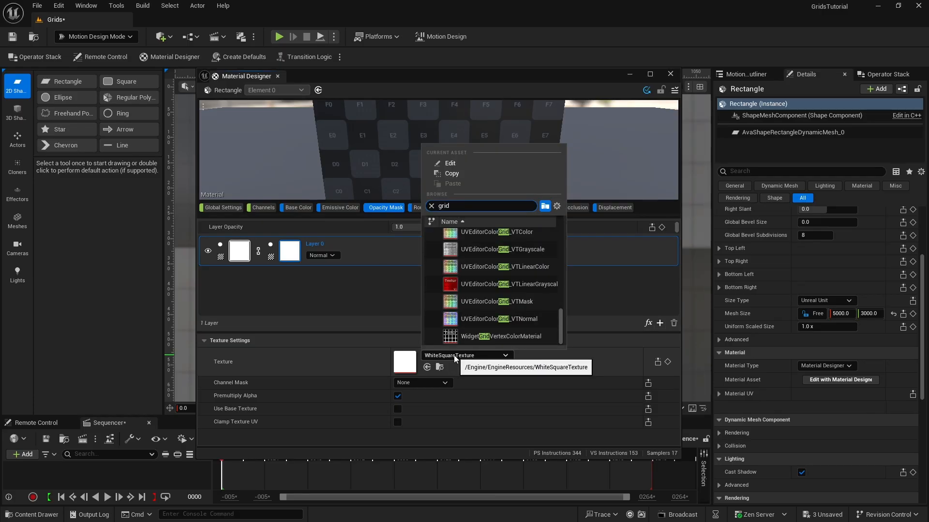
type("te")
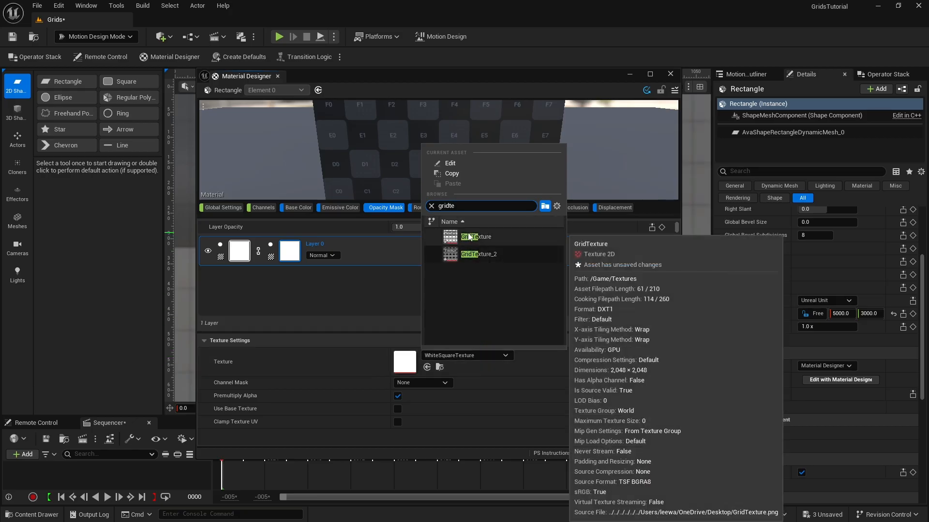
left_click(466, 237)
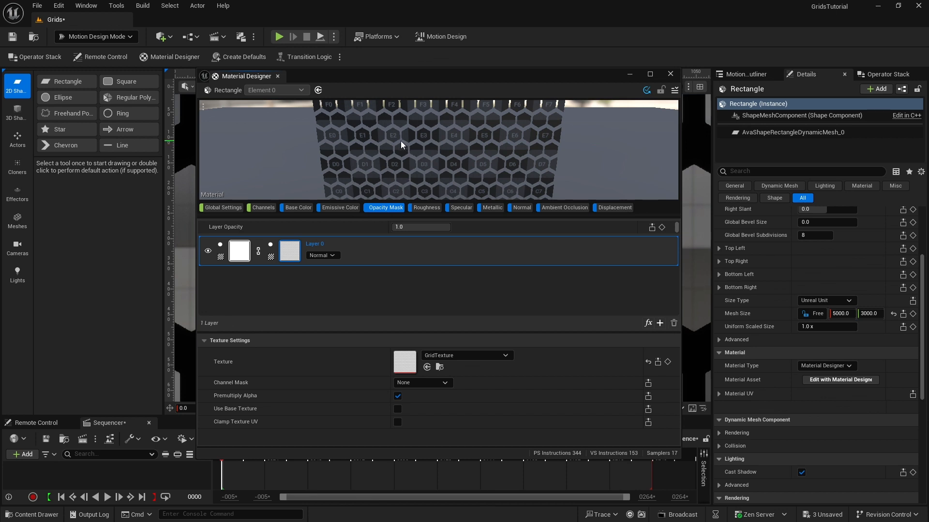
double_click(404, 362)
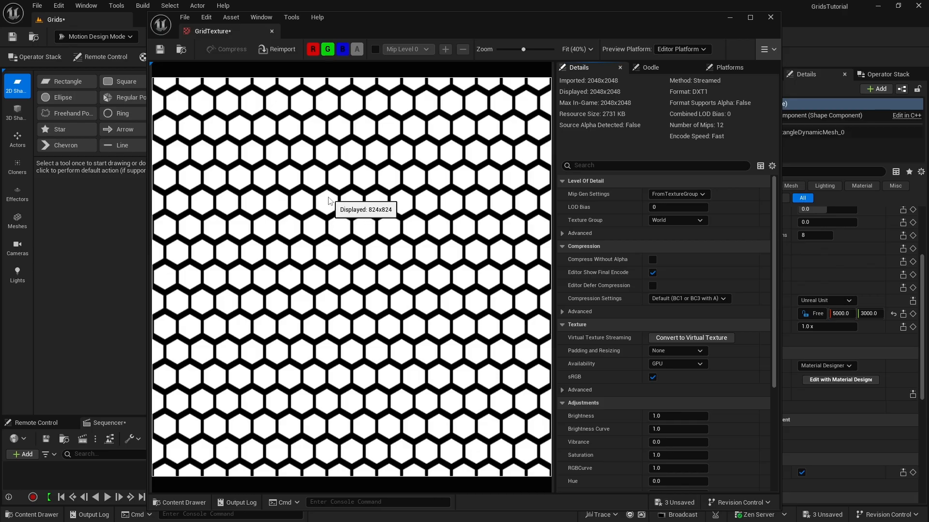
left_click(770, 17)
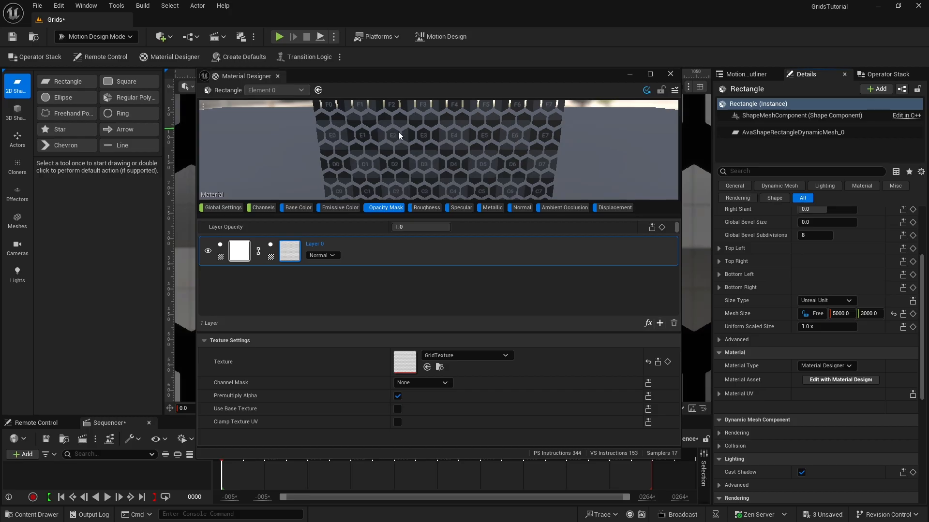
right_click_drag(470, 148, 470, 108)
mouse_move(471, 148)
left_mouse_down()
mouse_move(470, 118)
mouse_move(452, 125)
mouse_move(488, 123)
mouse_move(462, 127)
mouse_move(476, 140)
left_mouse_up()
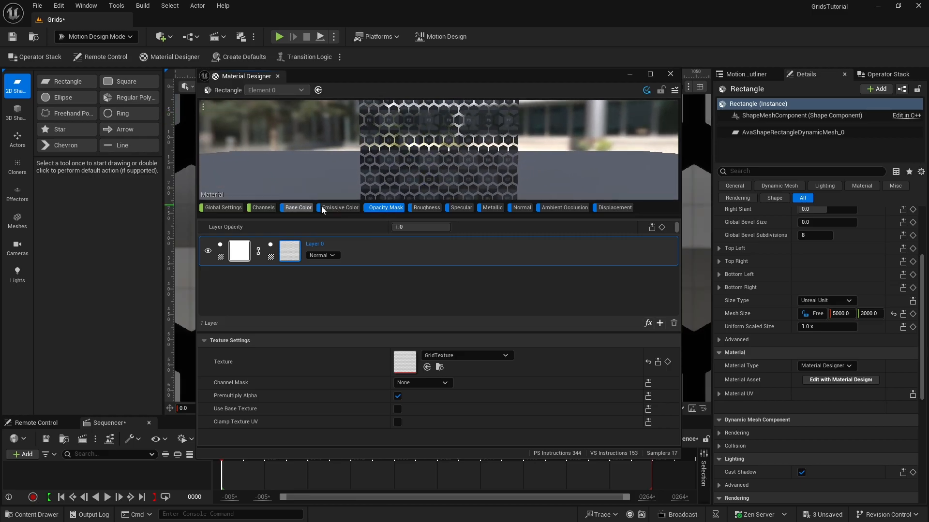
- Change the Base Color layer's source to a solid color and set it to blue, hex 007CFFFF
left_click(296, 208)
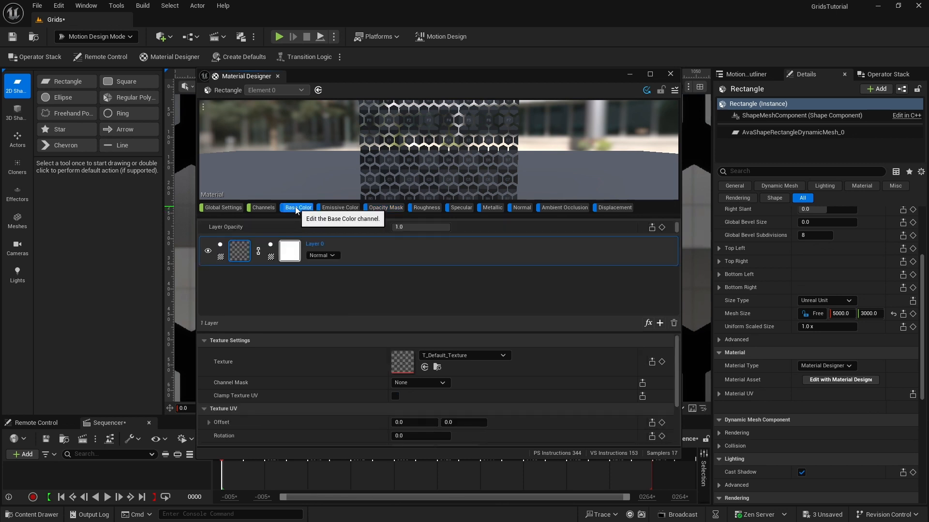
left_click(220, 259)
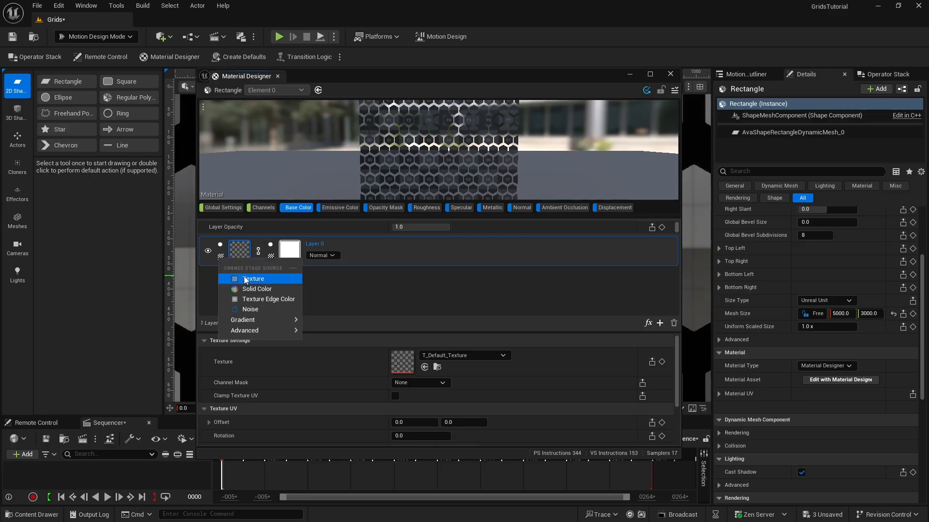
left_click(253, 289)
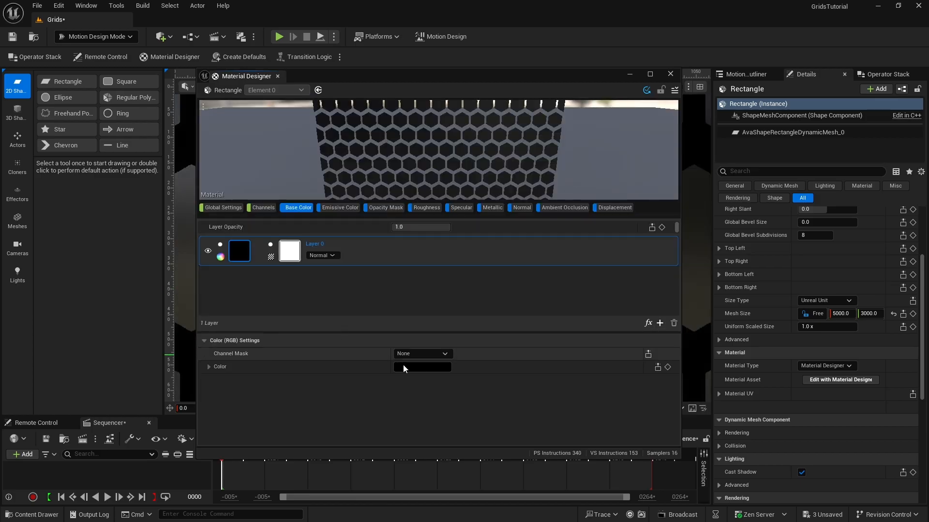
left_click(422, 367)
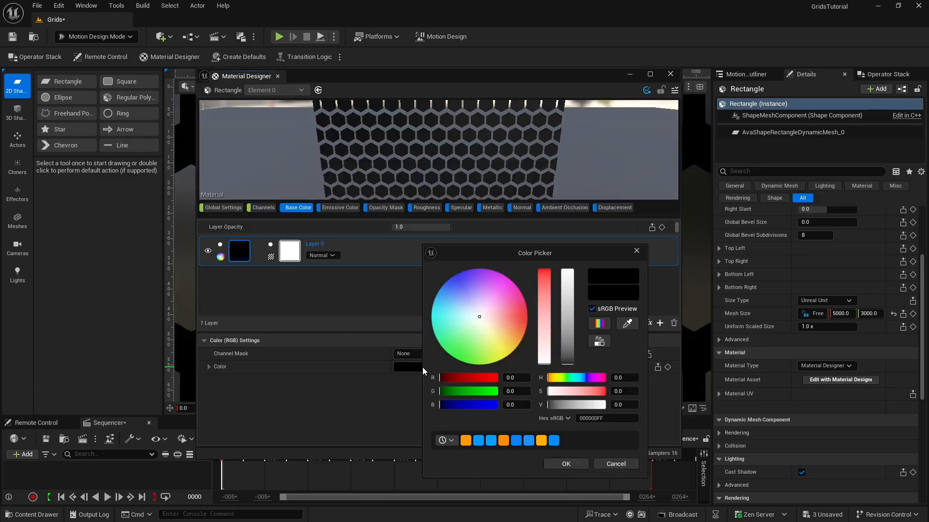
left_click(447, 282)
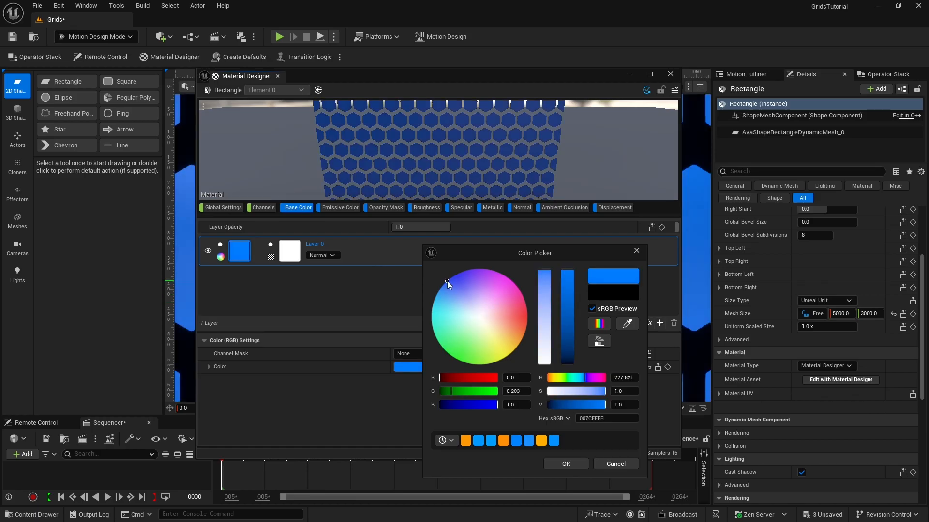
left_click(569, 463)
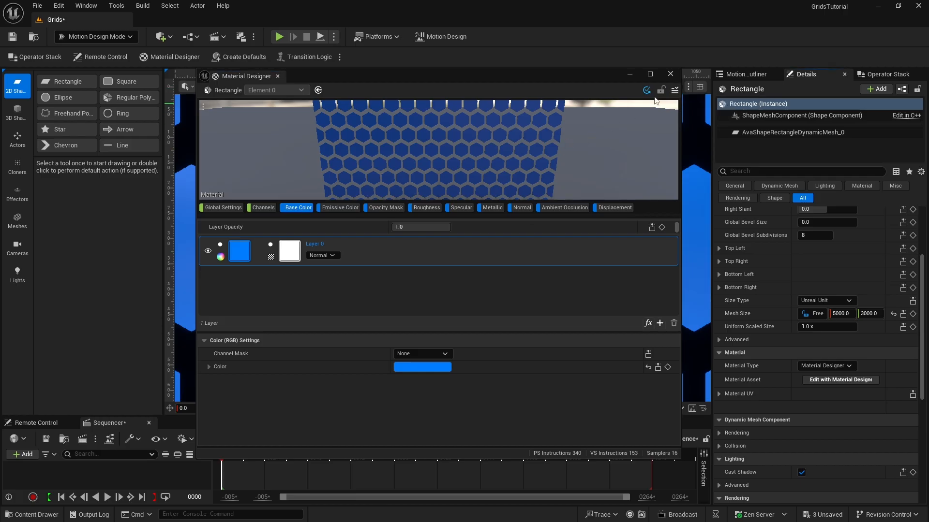
- Save the material as a new Material Designer asset named MD_Grid_01 in the Materials folder, then close the material editor
left_click(675, 92)
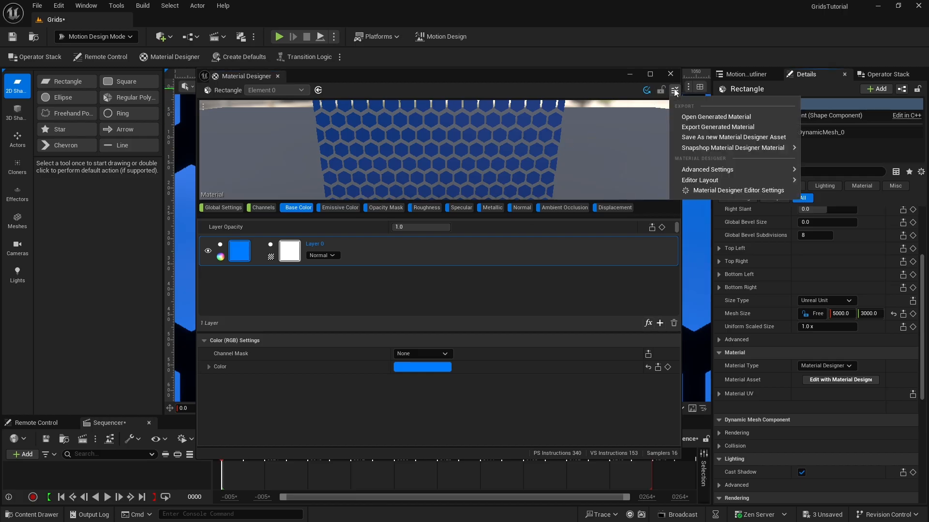
left_click(697, 143)
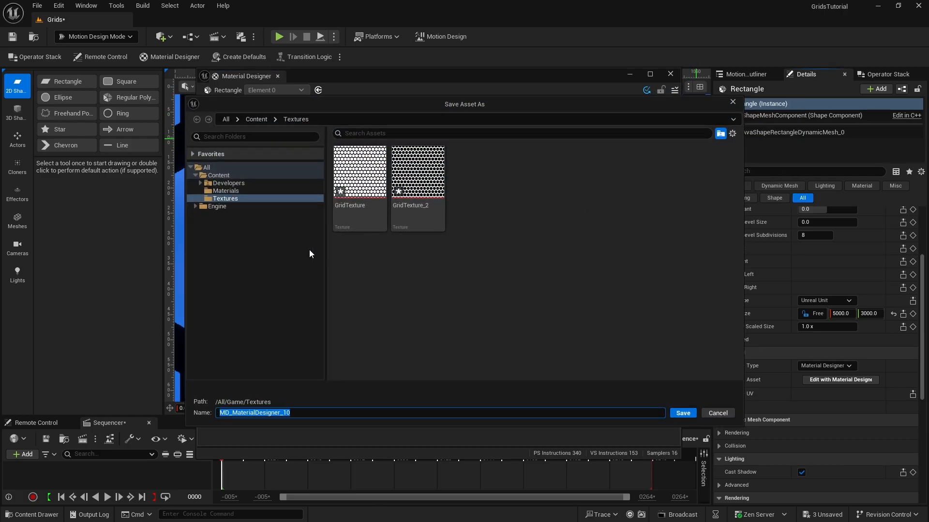
left_click(225, 191)
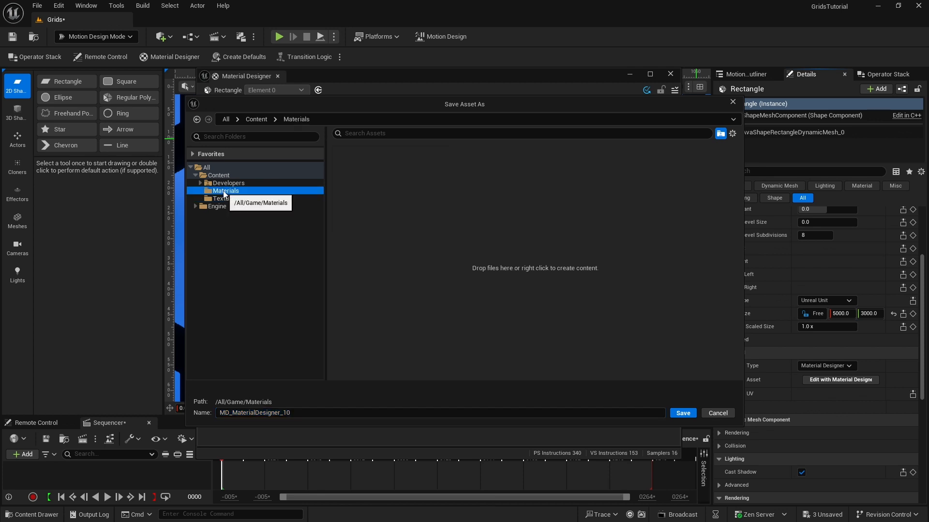
left_click_drag(232, 413, 361, 428)
type("Gr")
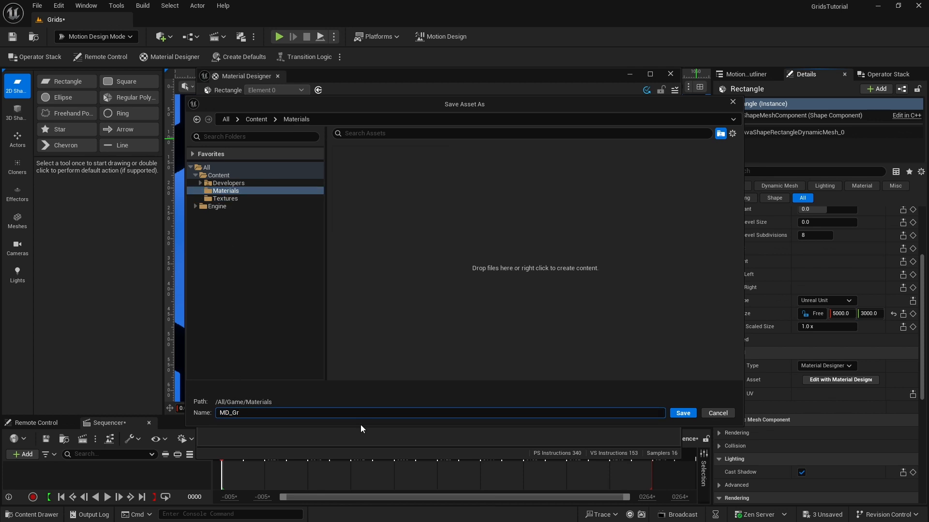
type("id_01")
left_click(683, 413)
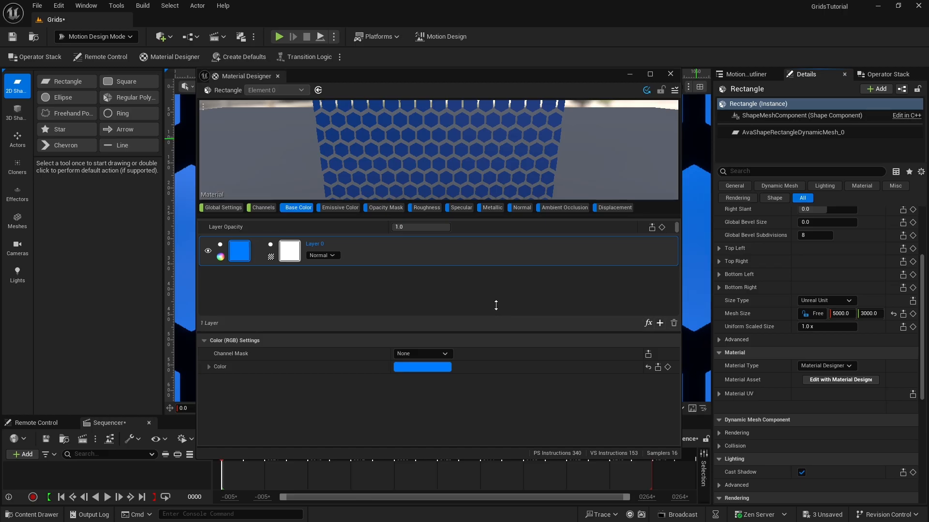
left_click(670, 74)
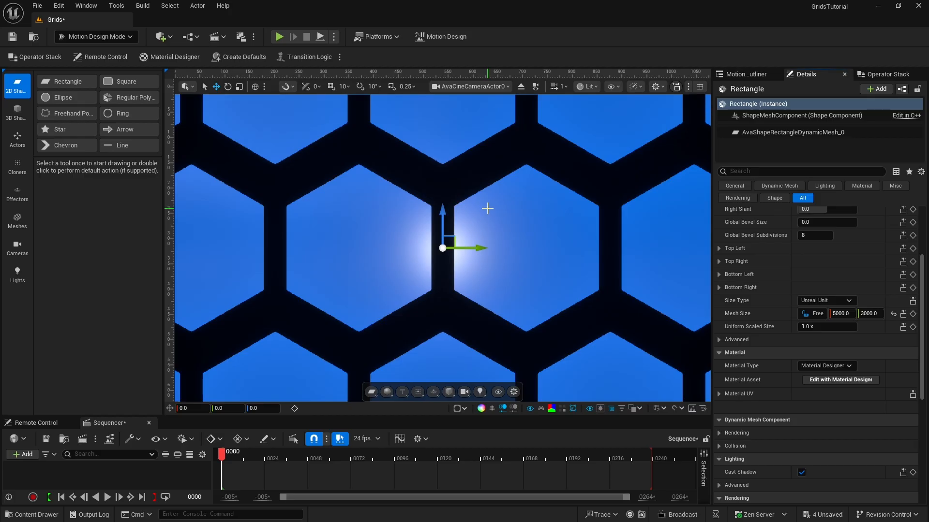
- Lock the X and Y values of the rectangle's Material UV scale together and set the scale to 15
left_click(749, 105)
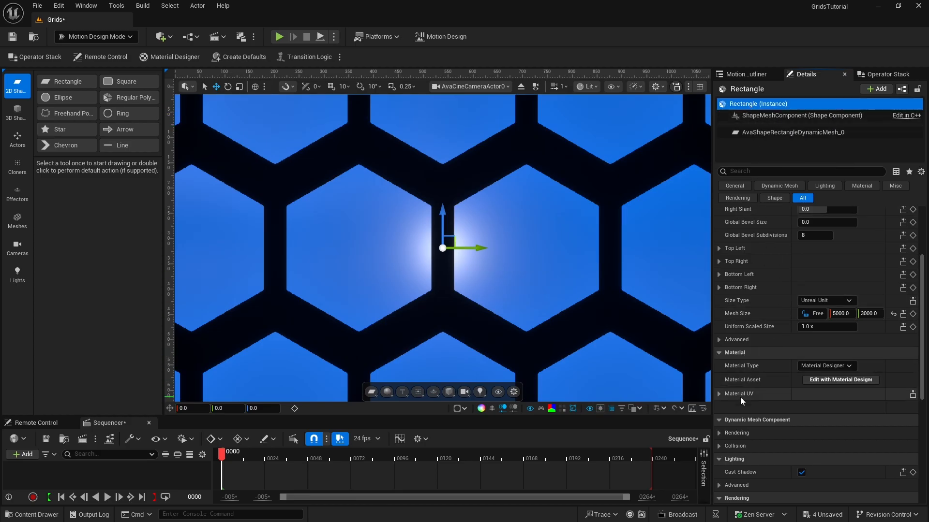
left_click(719, 393)
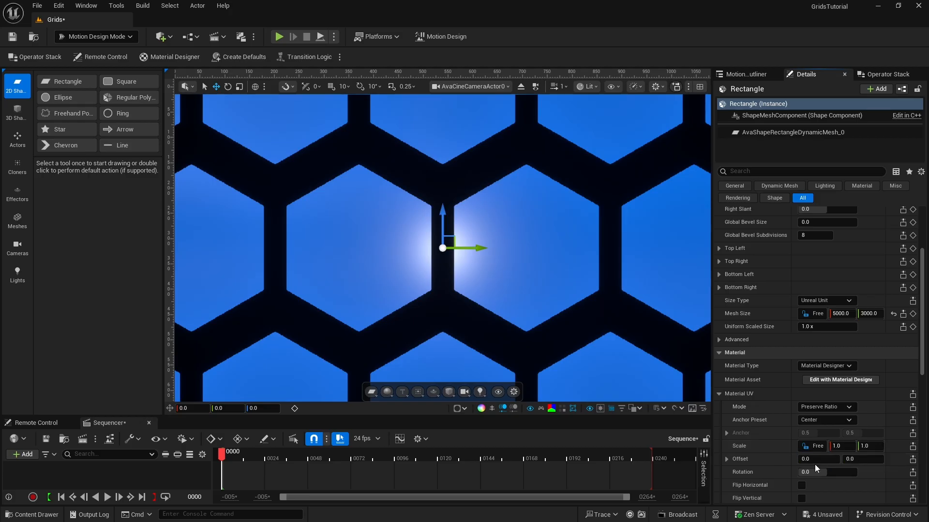
left_click(819, 448)
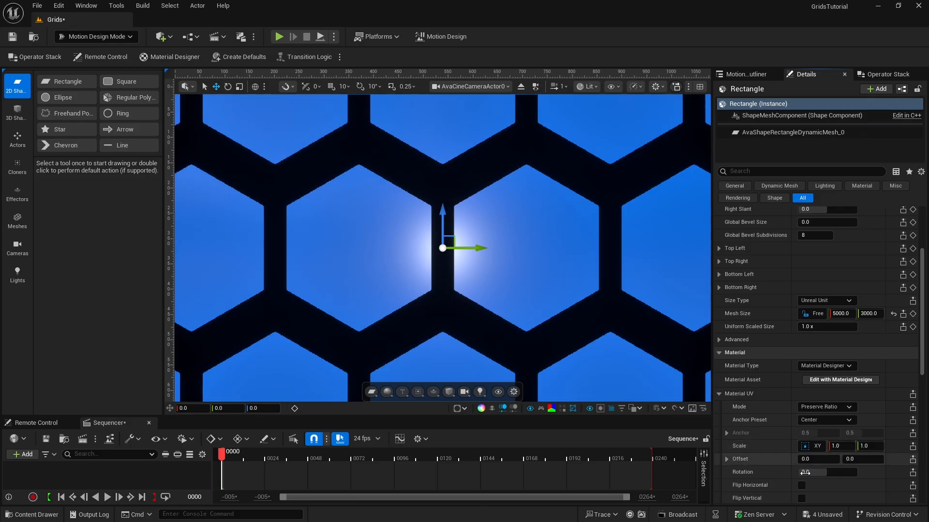
left_click(838, 447)
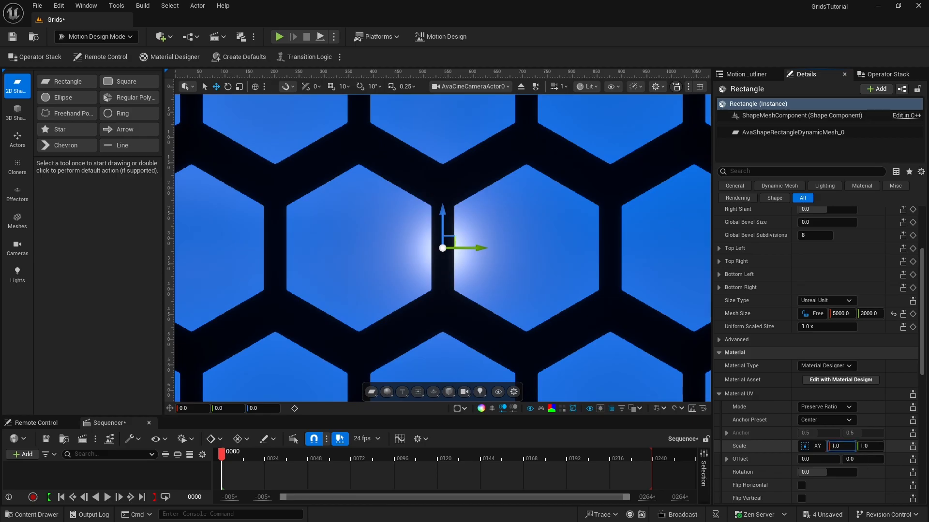
left_click_drag(838, 447, 917, 447)
left_click(837, 447)
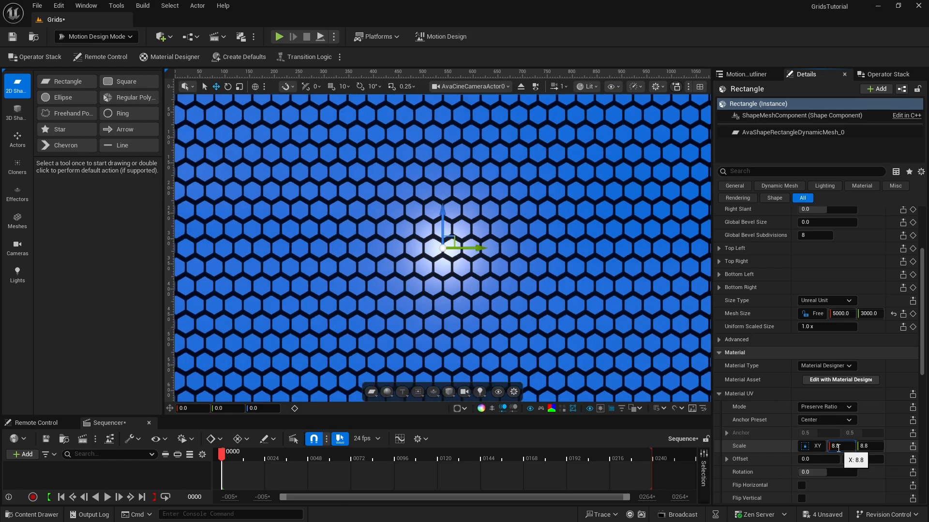
type("10")
key("Return")
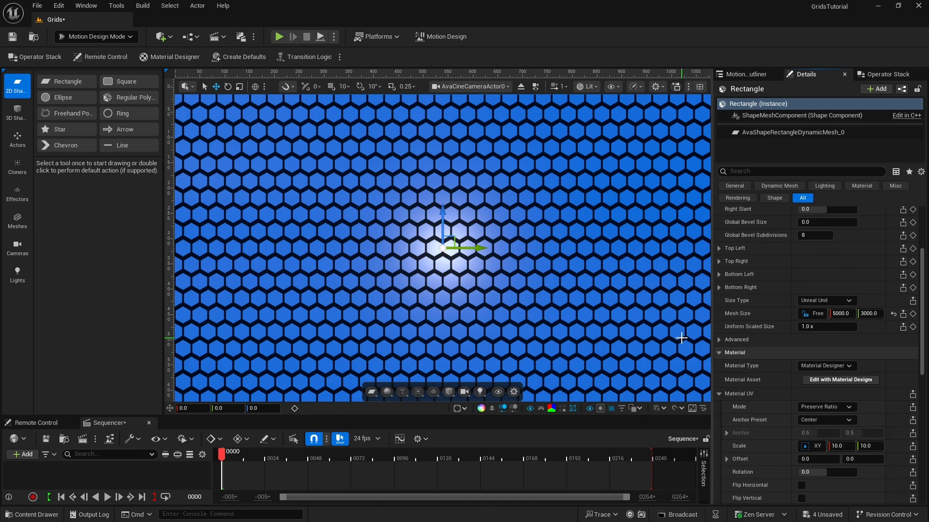
left_click(842, 446)
type("15")
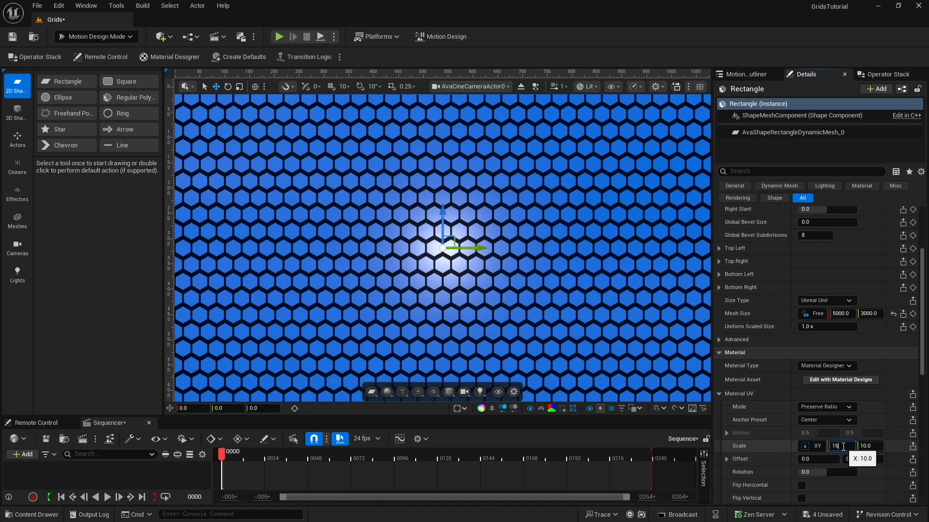
key("Return")
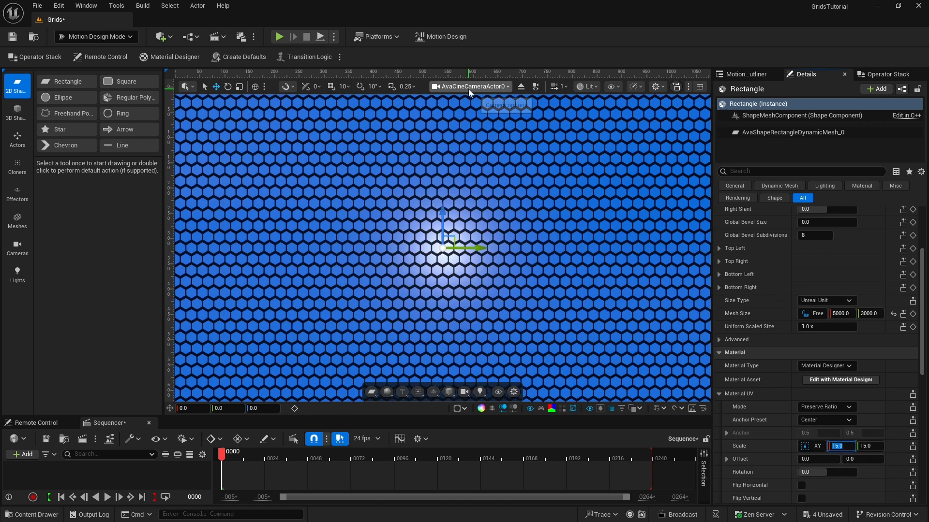
- Examine the hexagonal grid from several angles and distances in the perspective view, then return to the AvaCineCameraActor0 view
left_click(520, 88)
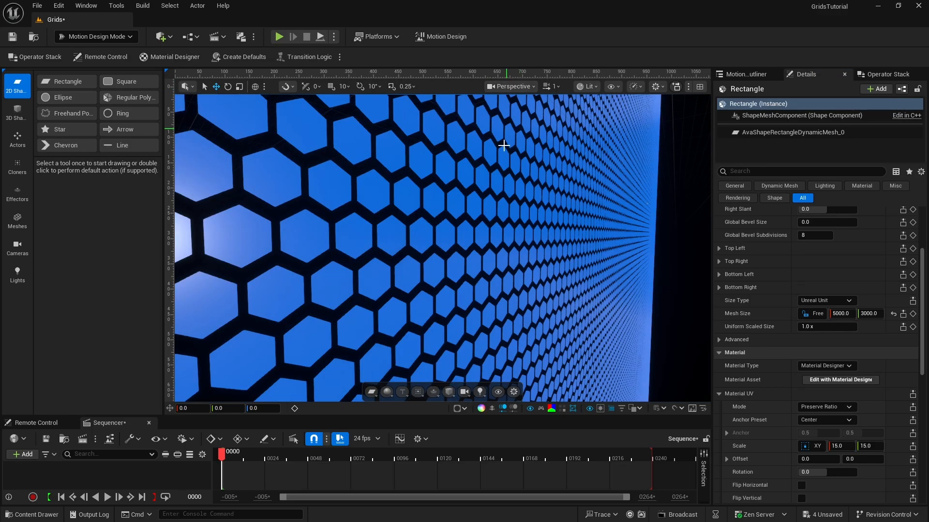
right_click_drag(510, 260, 372, 267)
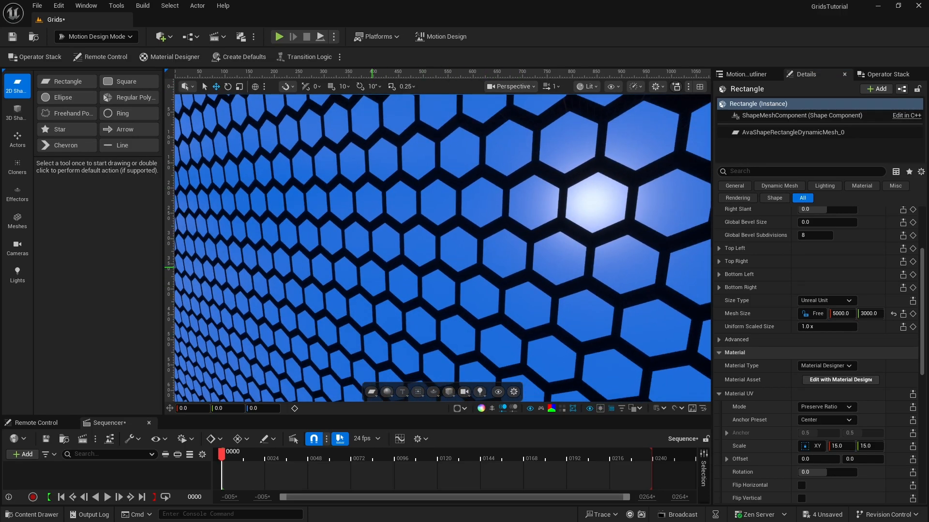
right_click_drag(503, 285, 465, 189)
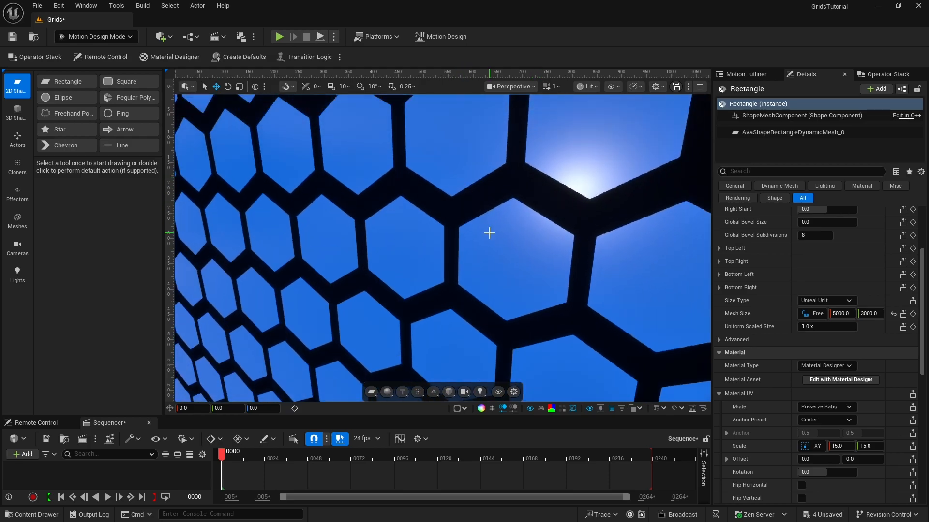
right_click_drag(472, 190, 411, 122)
key("w")
key("s")
key("w")
key("s")
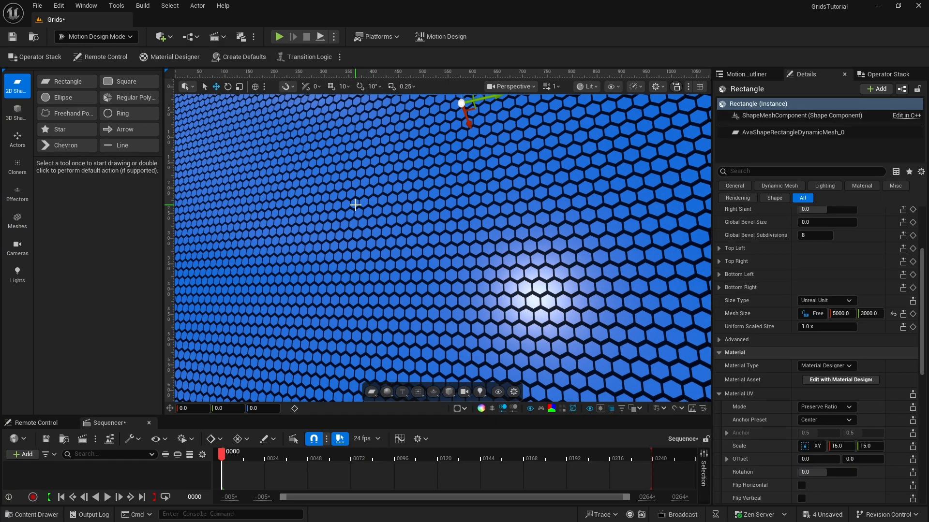
left_click(521, 88)
left_click(527, 134)
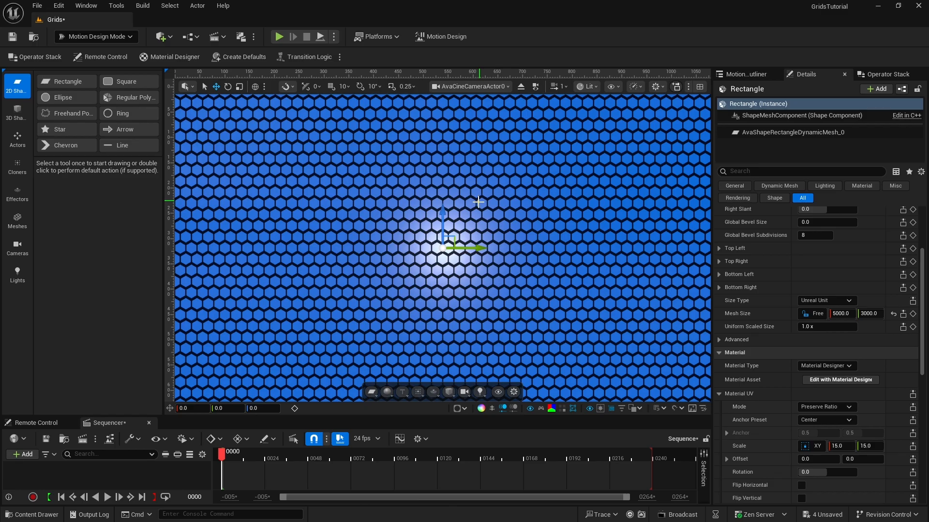
- Draw a sphere about 213 wide and 193 high over the middle of the grid and reset its location to the origin
left_click(388, 392)
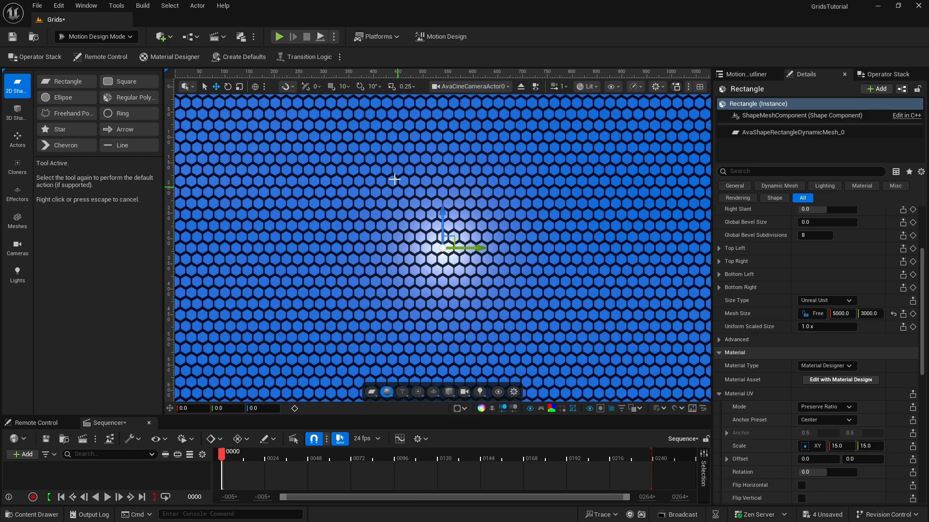
left_click_drag(381, 202, 503, 295)
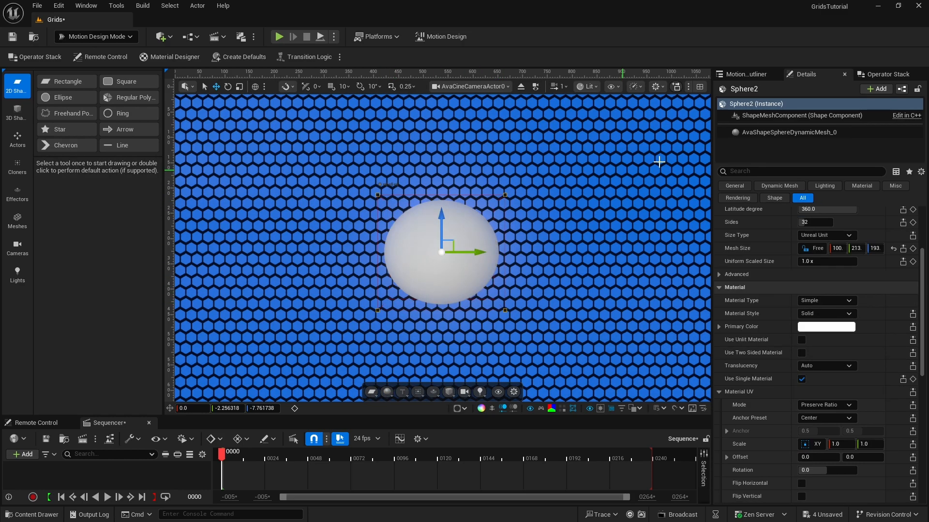
left_click(743, 106)
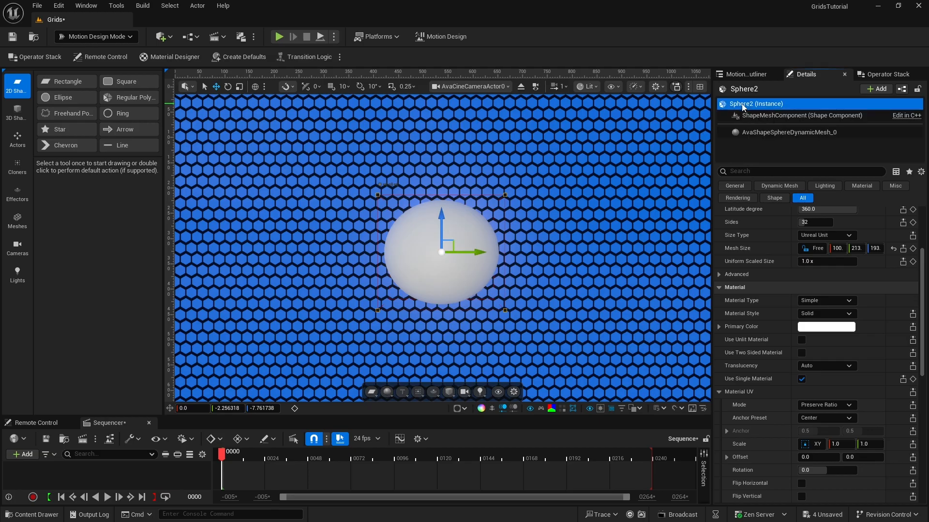
left_click(750, 75)
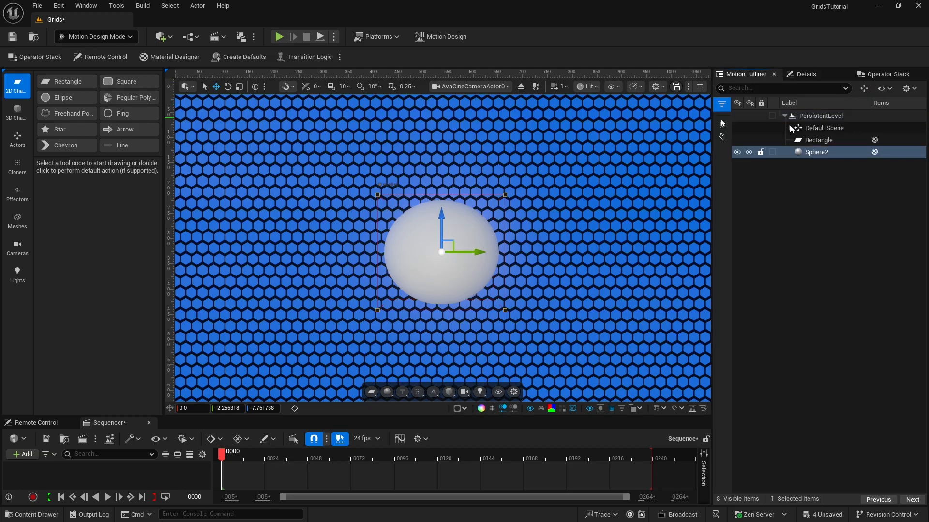
left_click(812, 75)
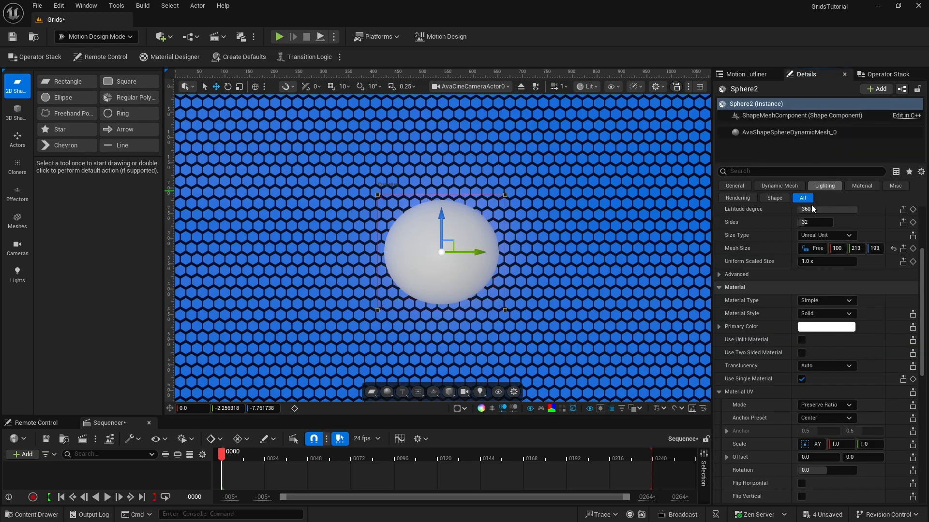
scroll(763, 253, "up", 5)
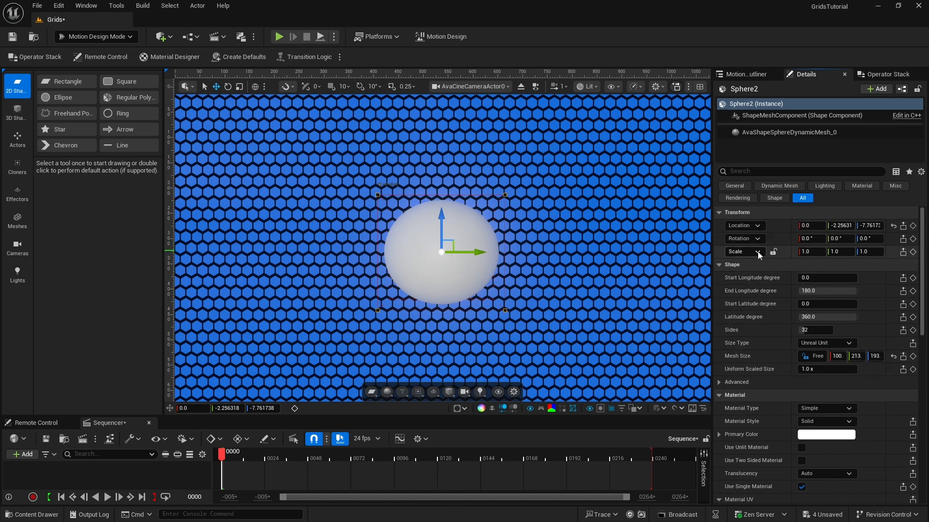
left_click(893, 226)
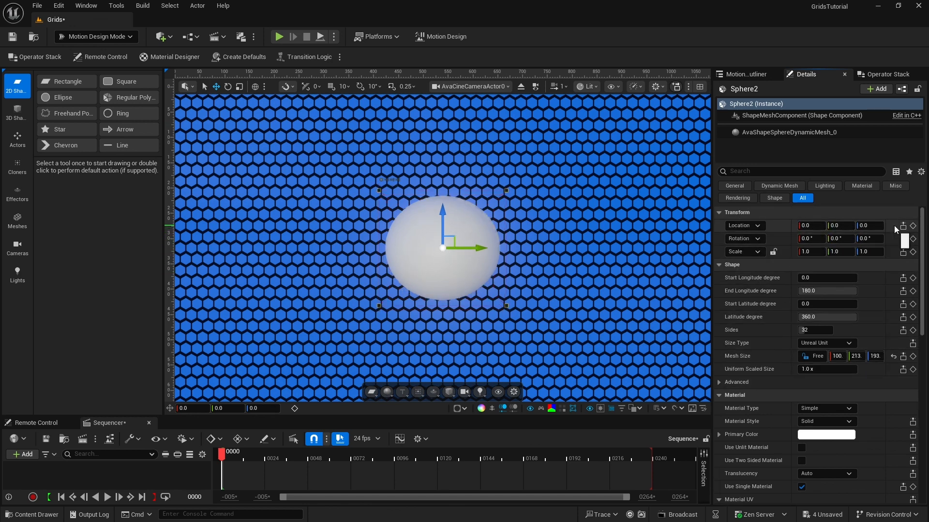
- Set the sphere's mesh size to 300 in X, Y and Z
left_click(836, 356)
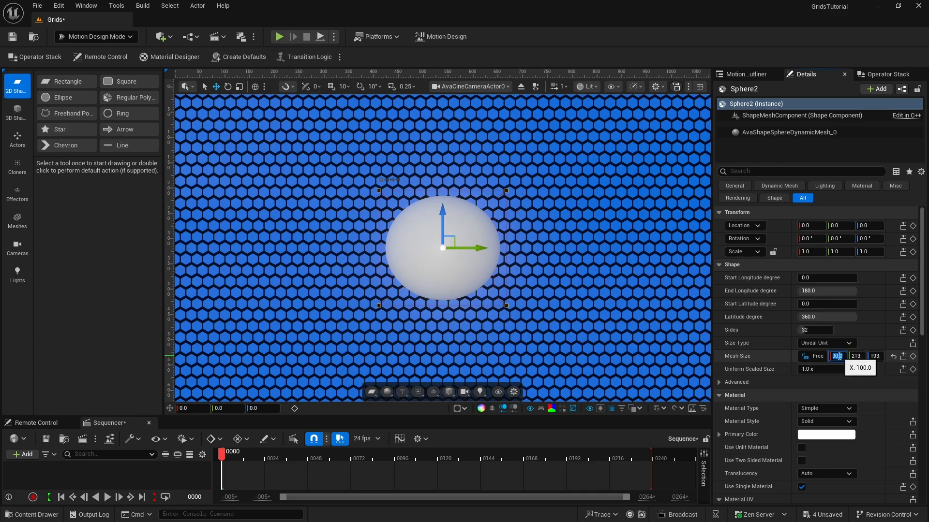
type("300")
key("Tab")
type("3")
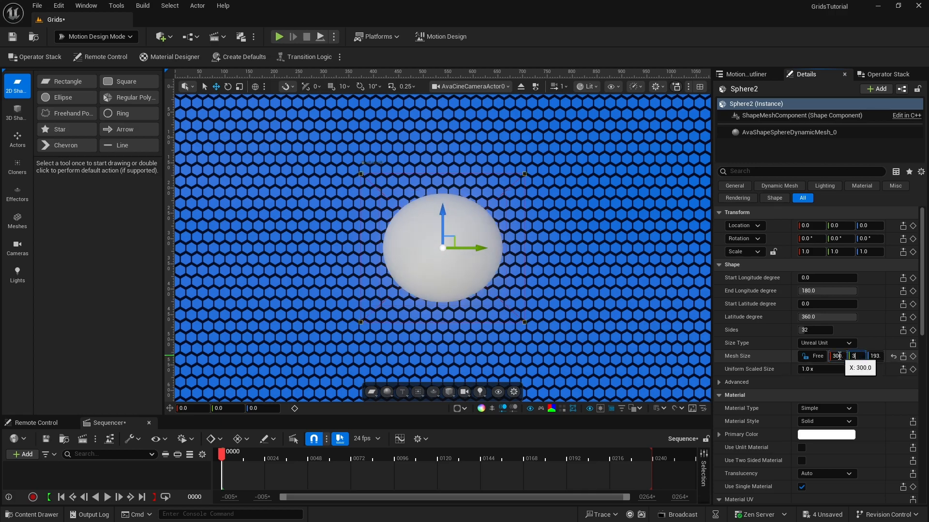
type("00")
key("Tab")
type("300")
key("Return")
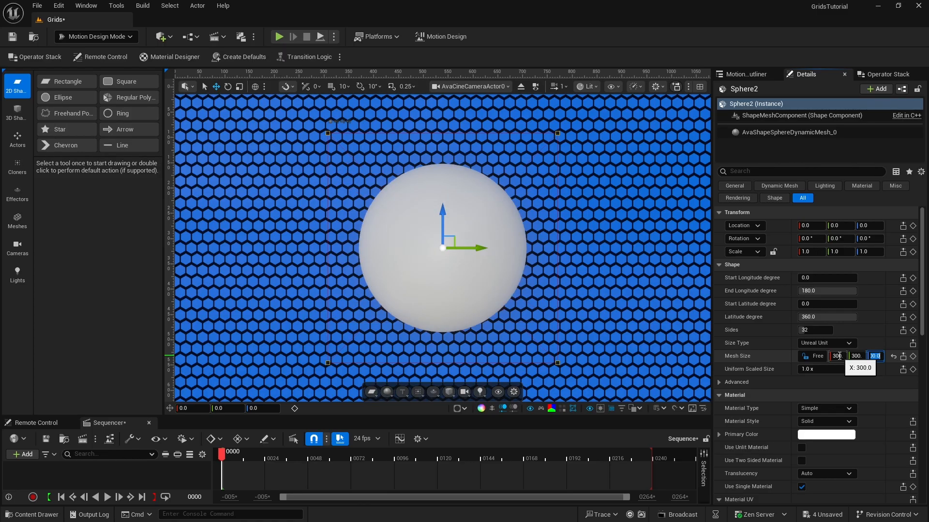
- Switch the sphere's material type to Material Designer and create a new PBR material for it
left_click(770, 341)
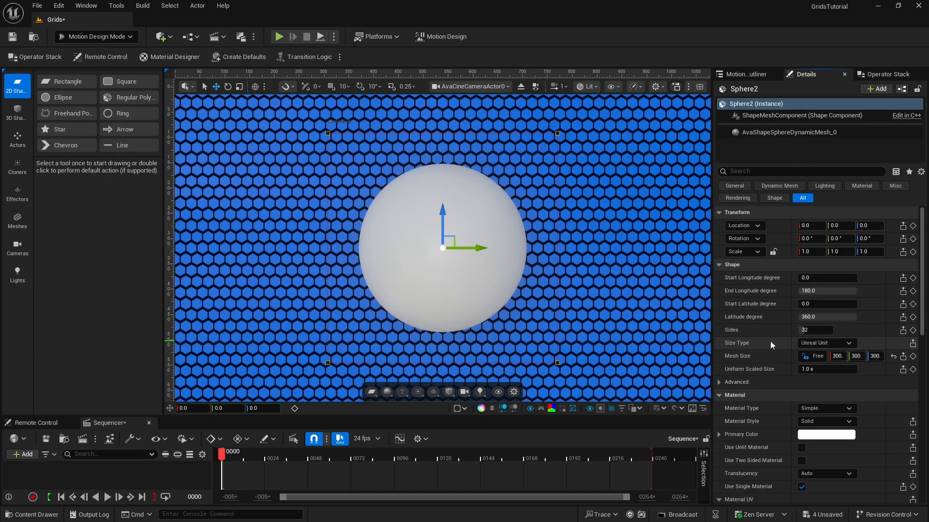
scroll(770, 341, "down", 2)
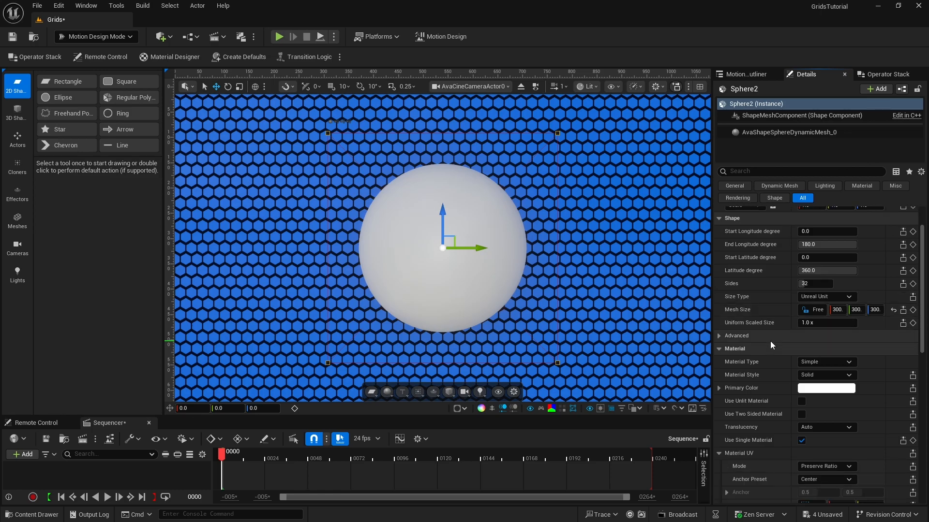
left_click(824, 362)
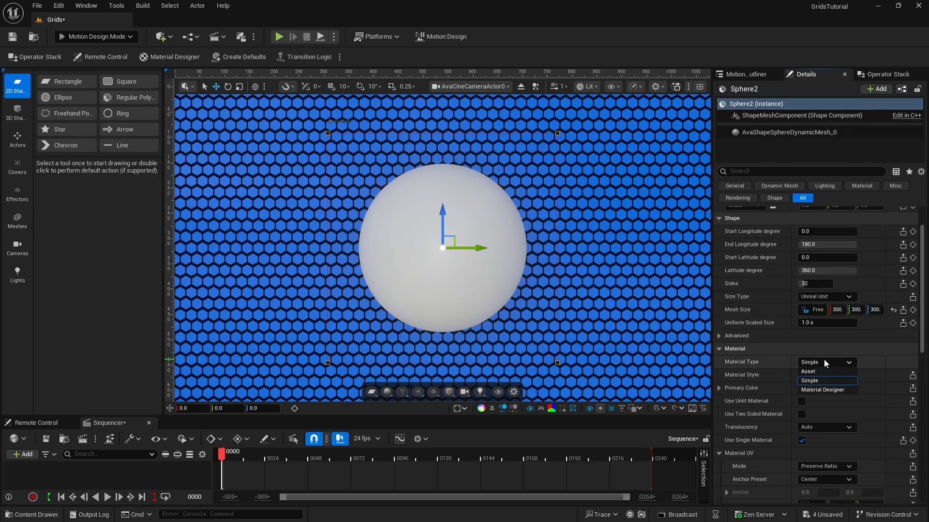
left_click(829, 390)
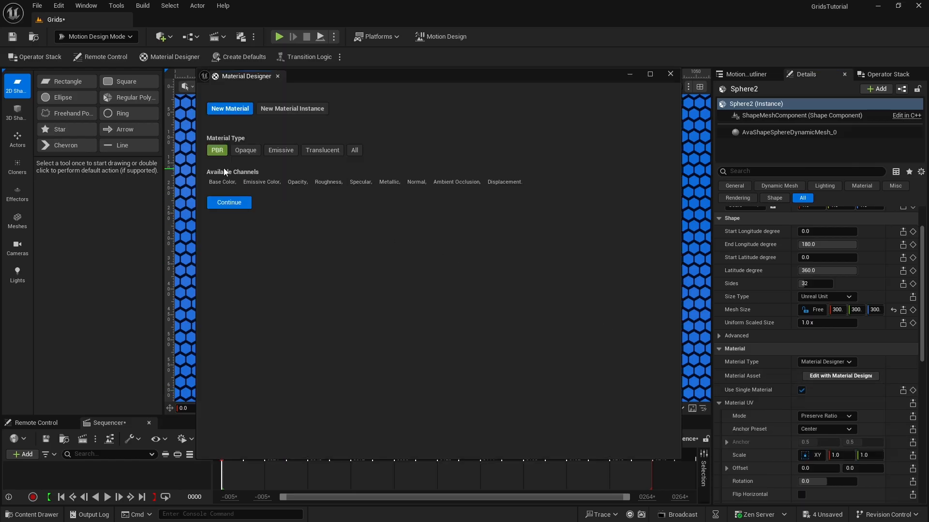
left_click(230, 204)
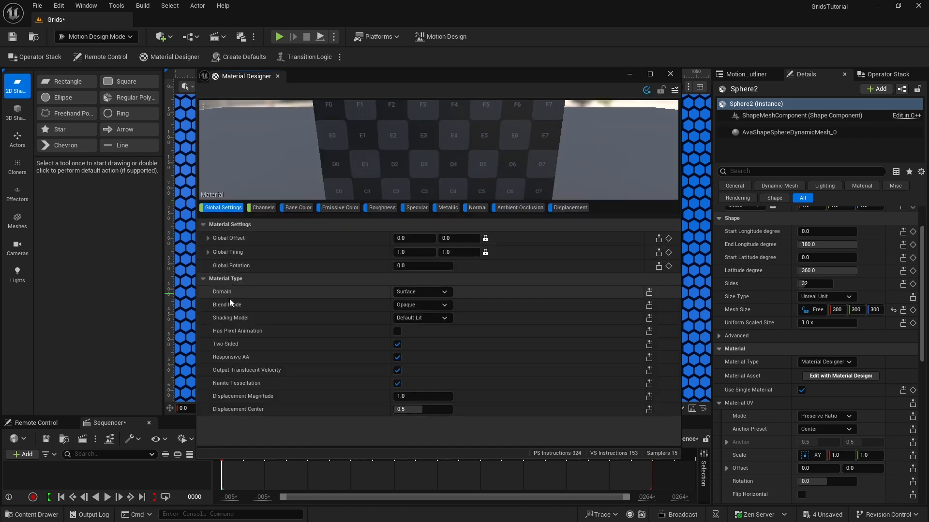
- Set the sphere material's blend mode to Masked and close the material editor
left_click(415, 306)
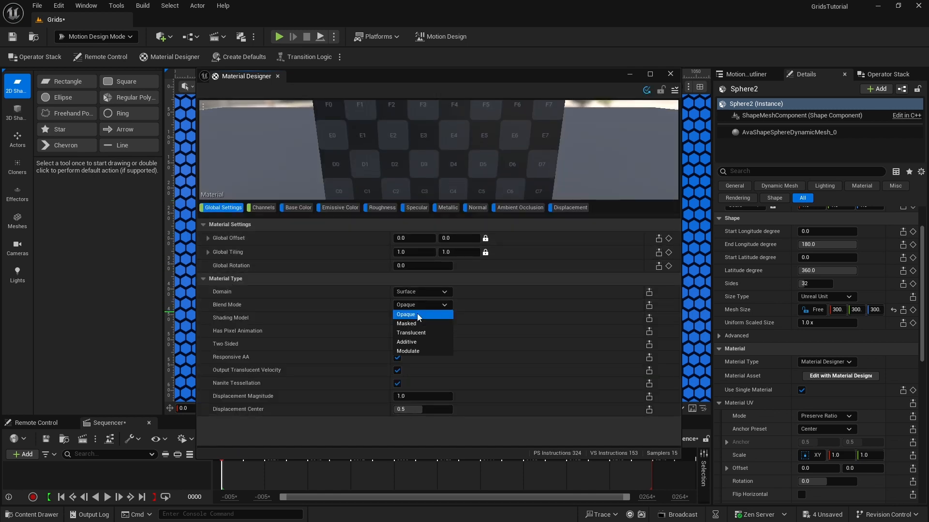
left_click(419, 323)
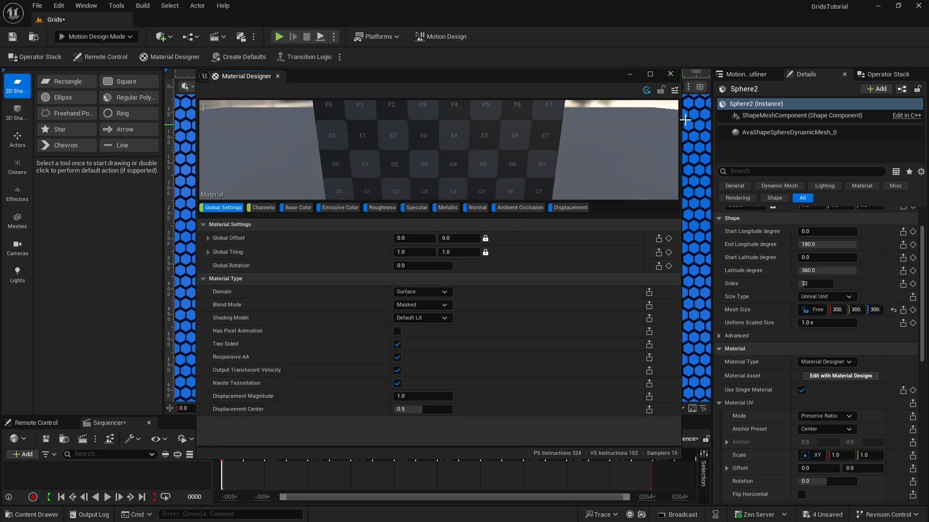
left_click(671, 75)
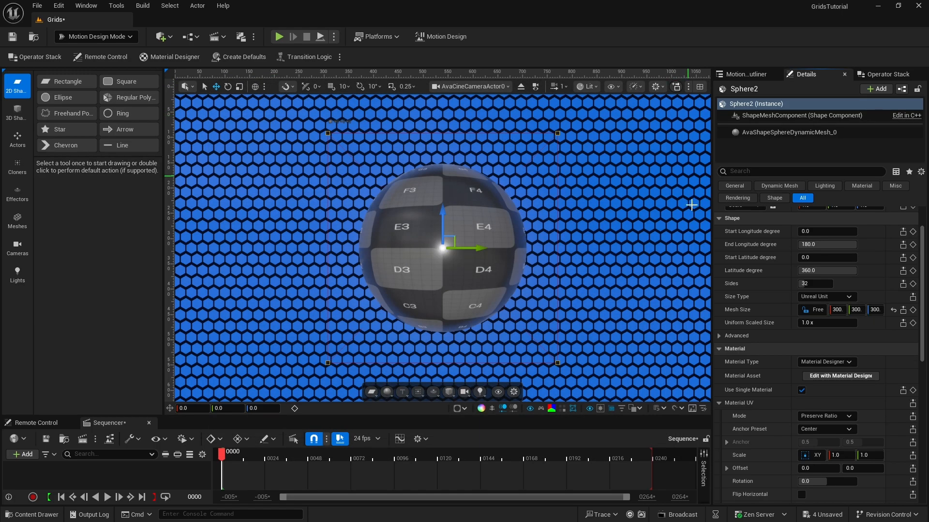
- Reopen the sphere's material for editing and assign GridTexture_2 as the mask texture of the Opacity Mask layer
left_click(829, 377)
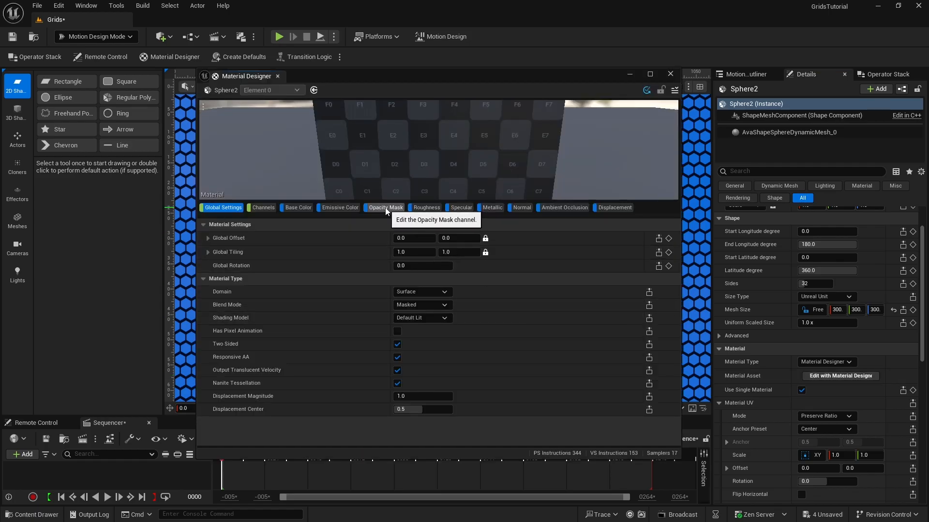
left_click(385, 208)
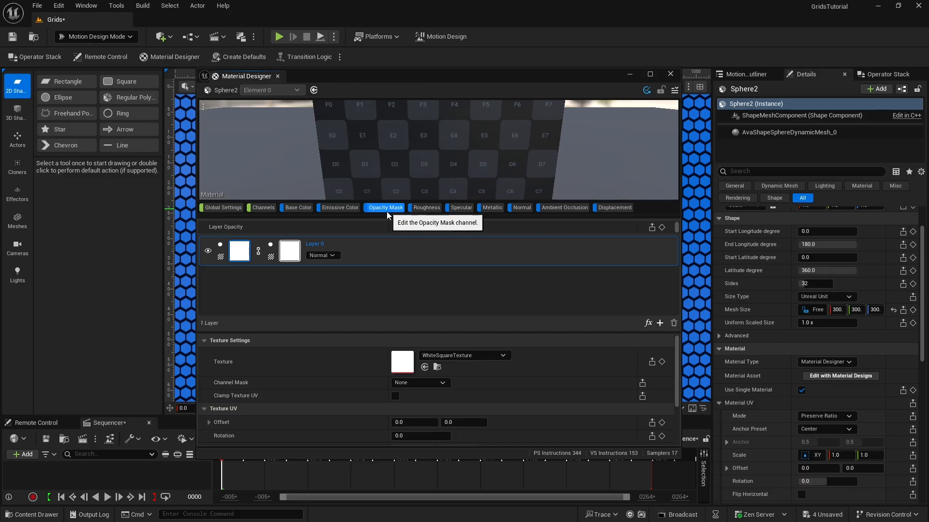
left_click(290, 252)
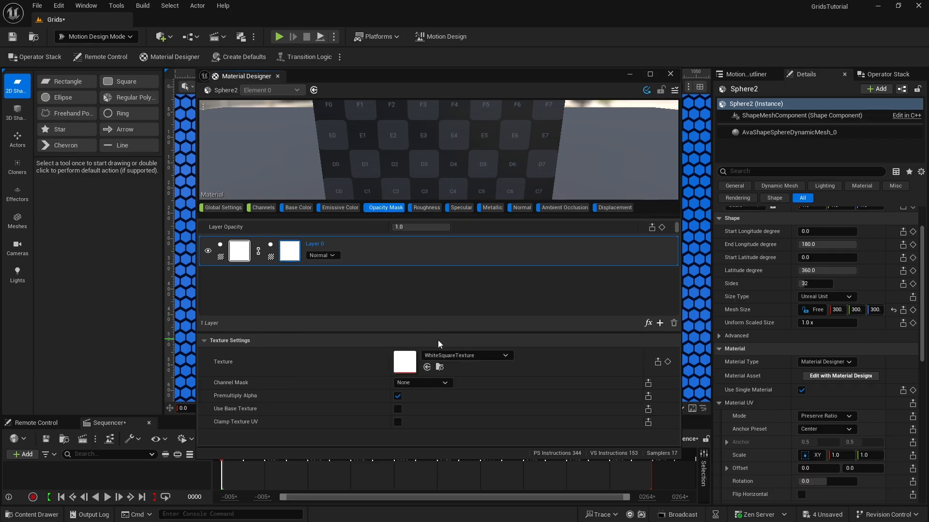
left_click(453, 357)
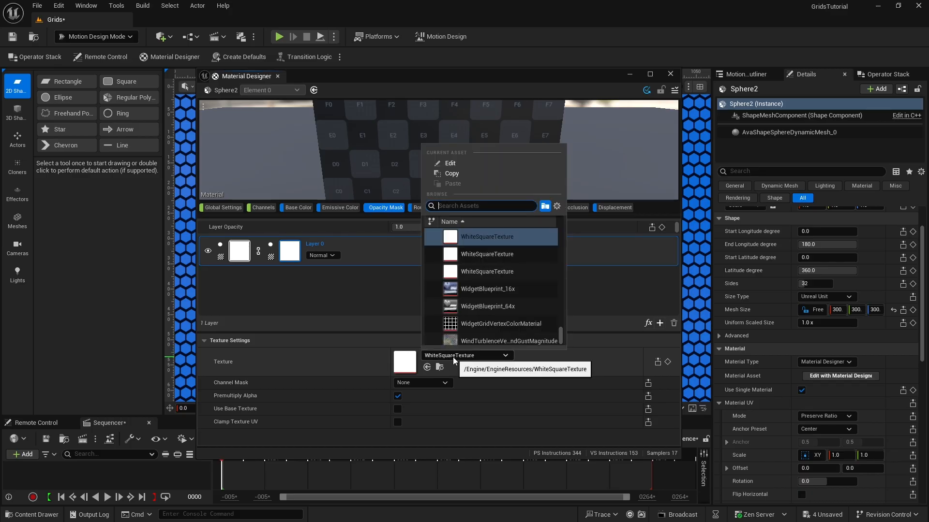
type("gridte")
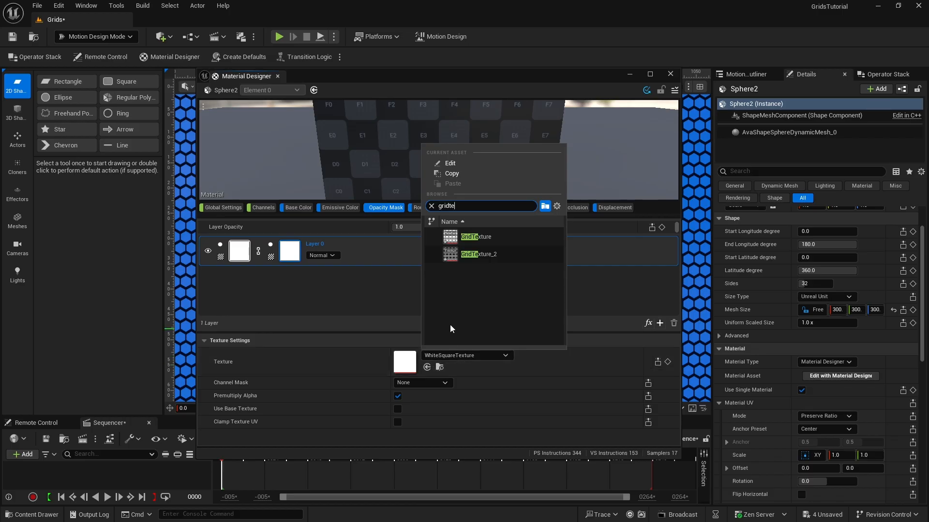
left_click(462, 256)
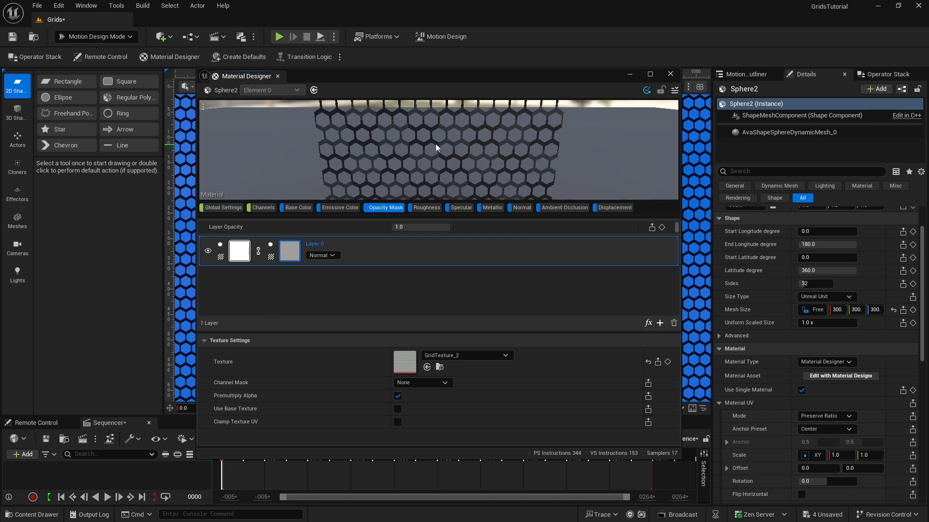
- Change the Base Color layer's source to a solid color and set it to orange, hex FFA805FF
left_click(299, 208)
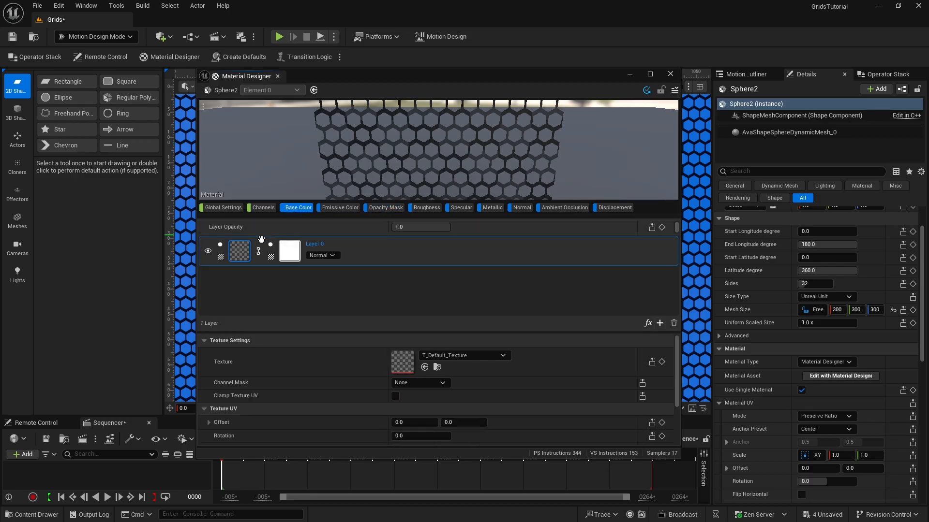
left_click(220, 259)
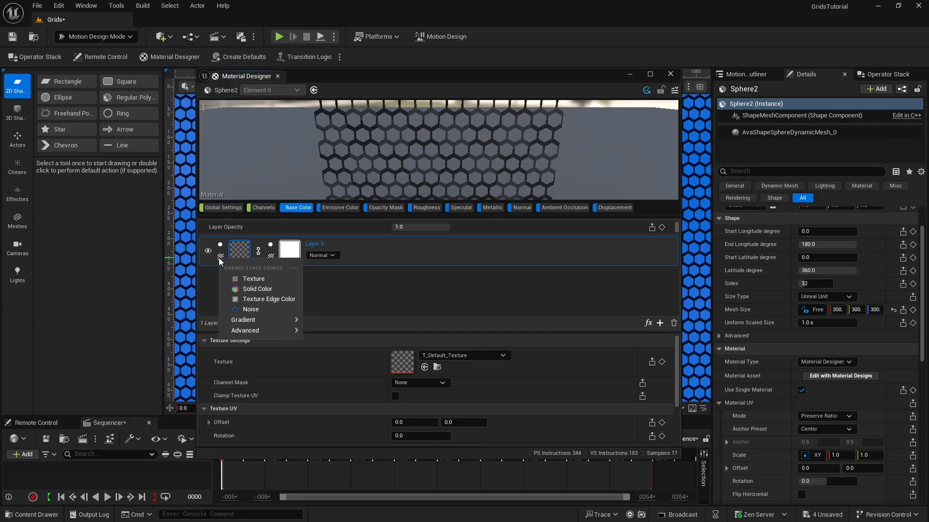
left_click(247, 286)
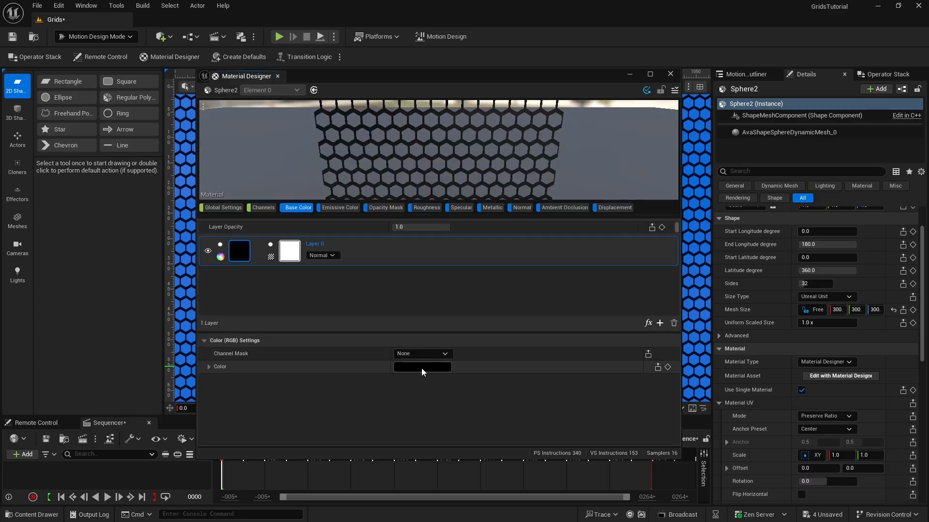
left_click(421, 367)
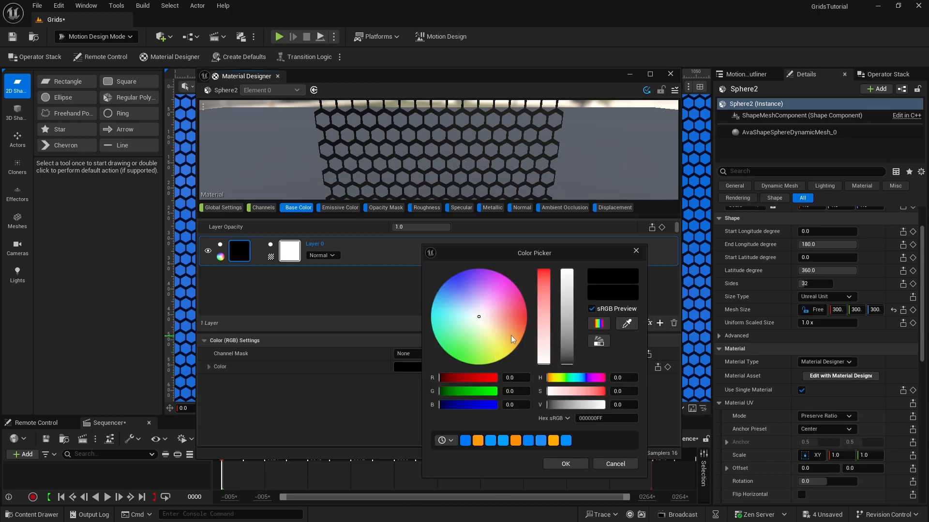
left_click_drag(512, 335, 523, 336)
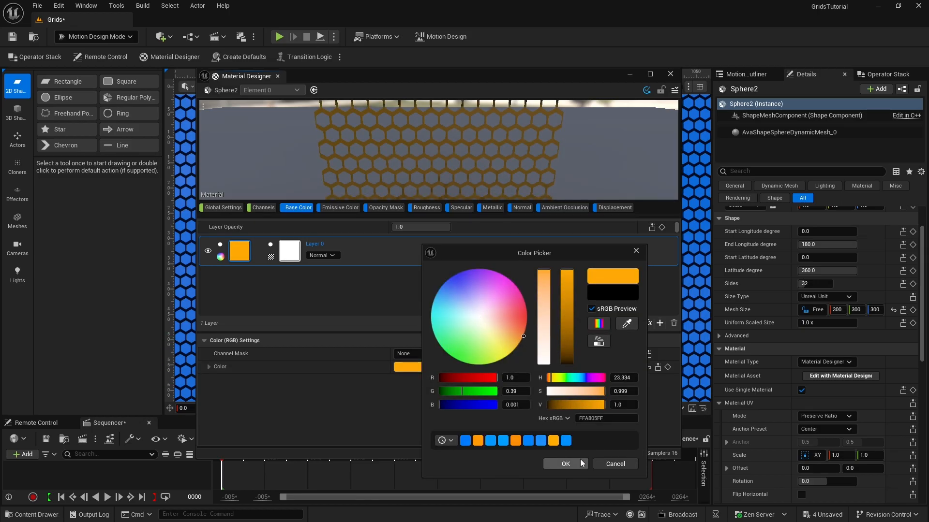
left_click(565, 465)
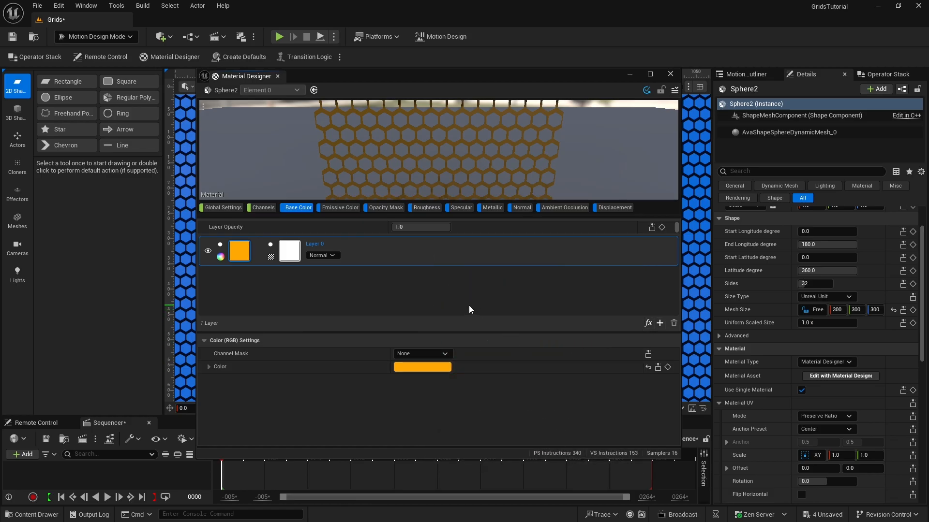
- Save the sphere's material as a reusable asset named MD_Grid_02 in the Materials folder and close the material editor
right_click_drag(459, 141, 459, 147)
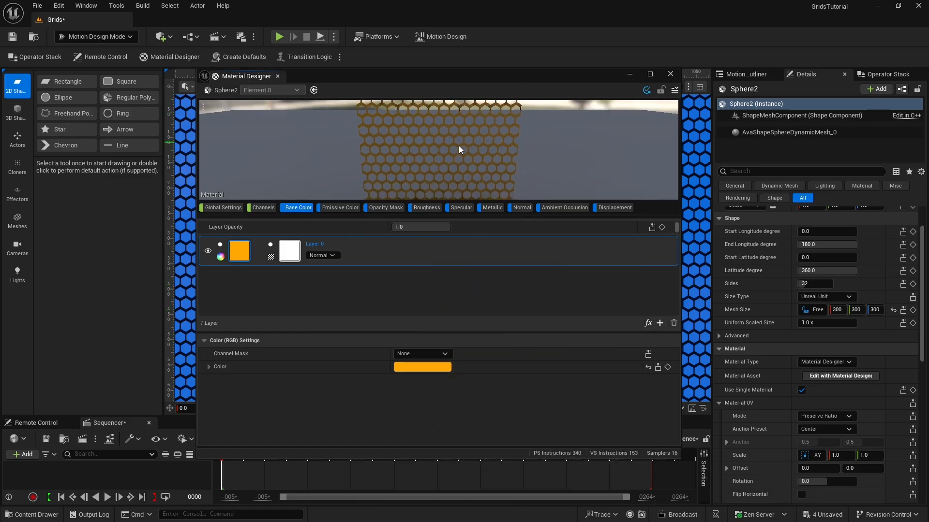
left_click_drag(459, 147, 441, 126)
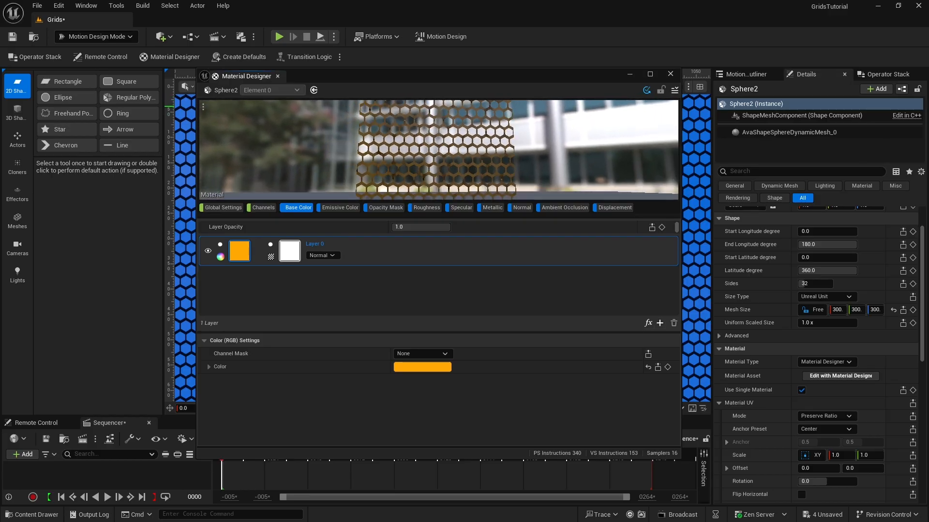
left_click_drag(533, 137, 533, 141)
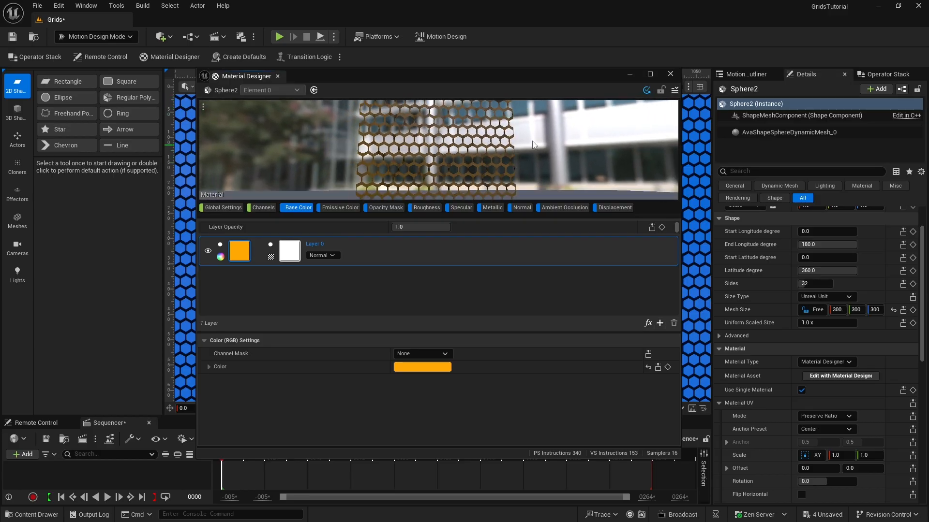
left_click(675, 90)
left_click(688, 137)
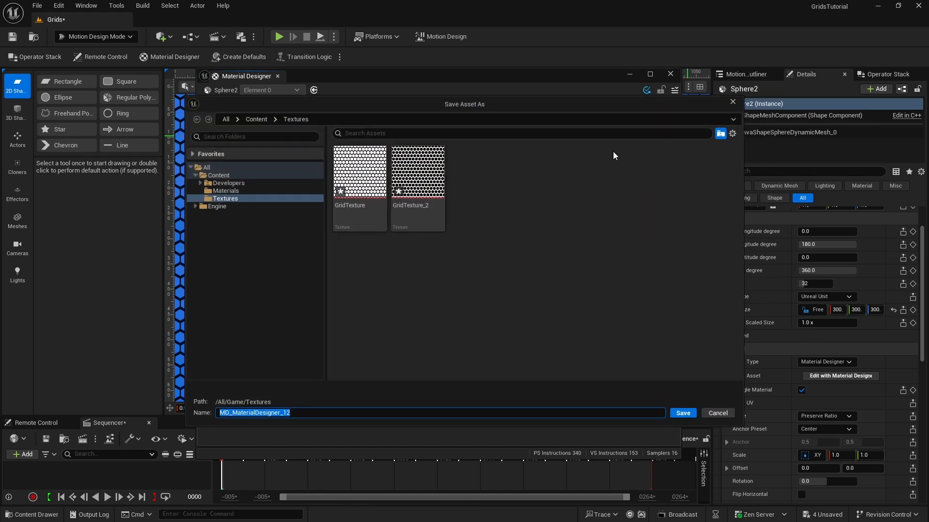
left_click(225, 191)
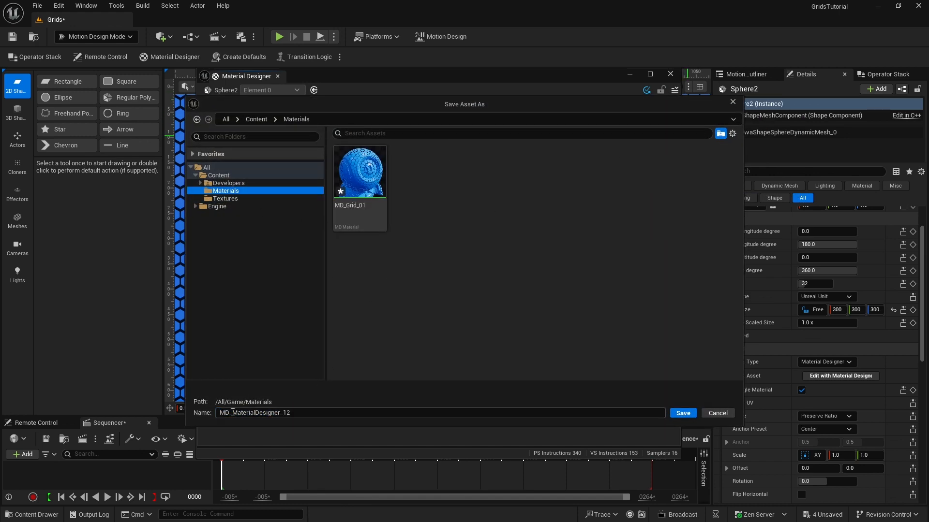
left_click_drag(232, 413, 413, 418)
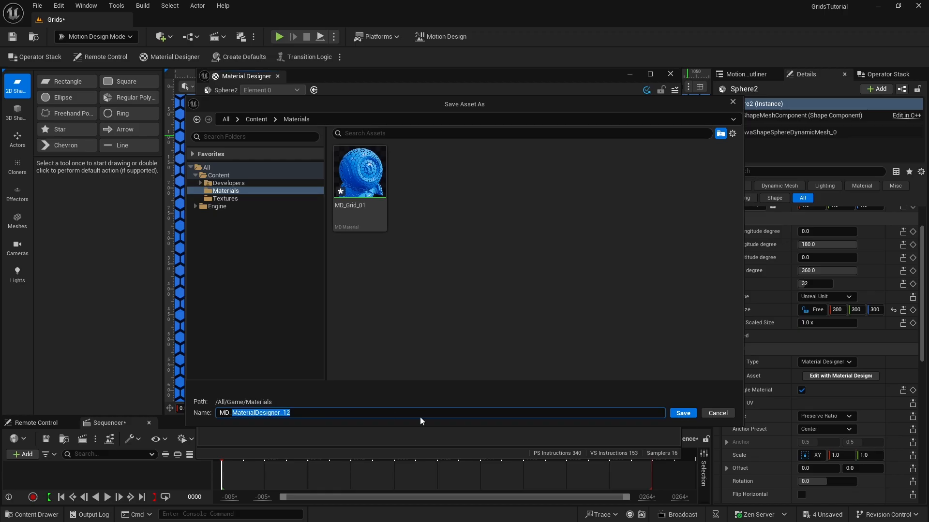
type("Grid_02")
key("Return")
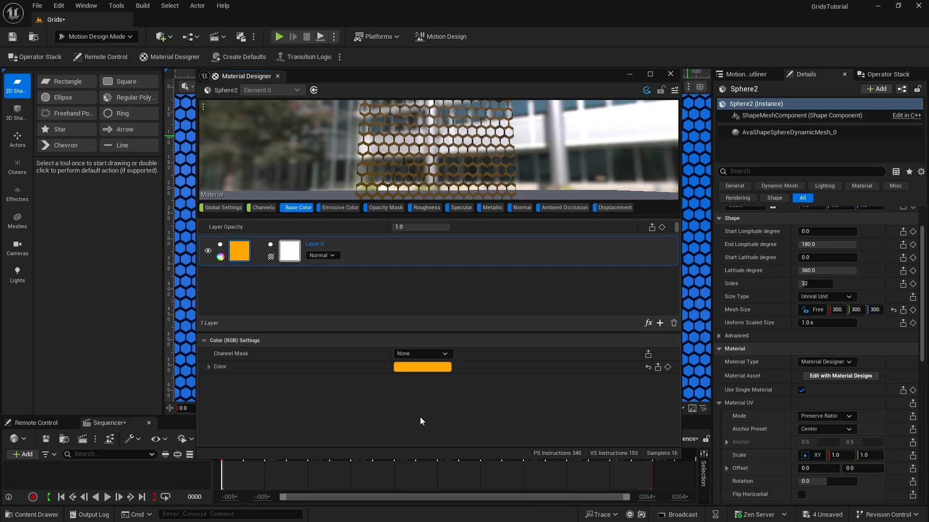
left_click(670, 74)
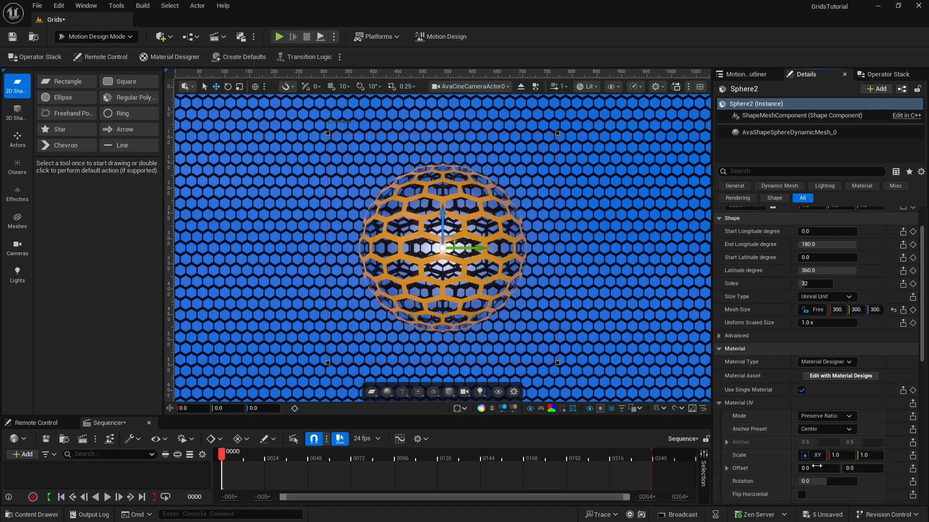
- Unlock the X and Y values of the sphere's Material UV scale and set X to 0.5
left_click(815, 457)
left_click(836, 455)
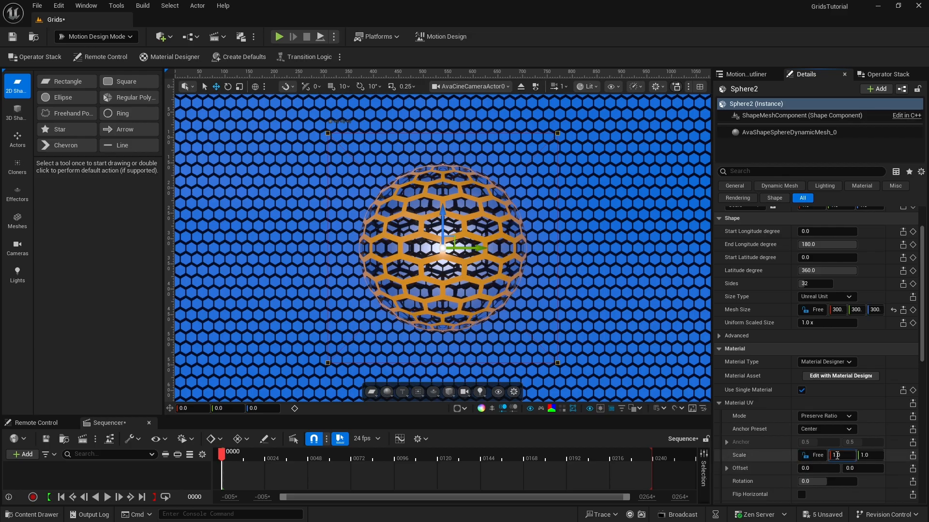
key("BackSpace")
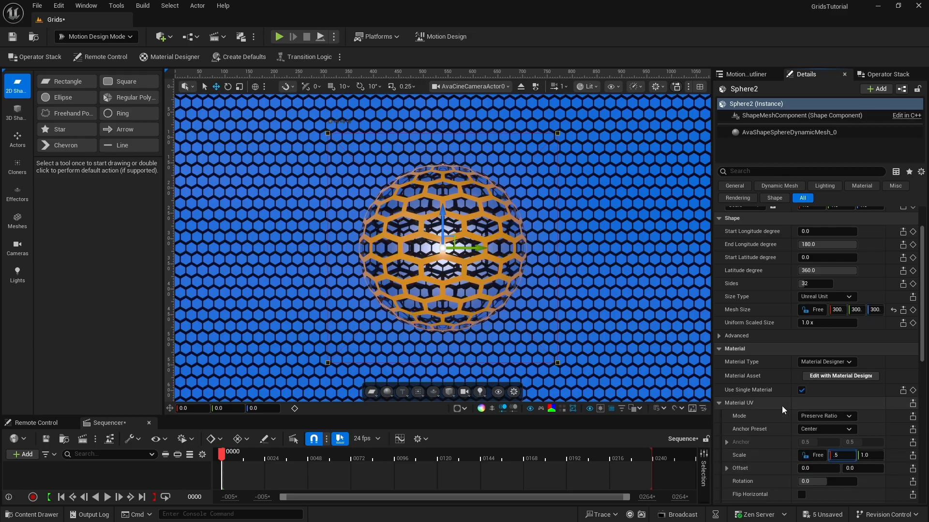
type(".5")
key("Return")
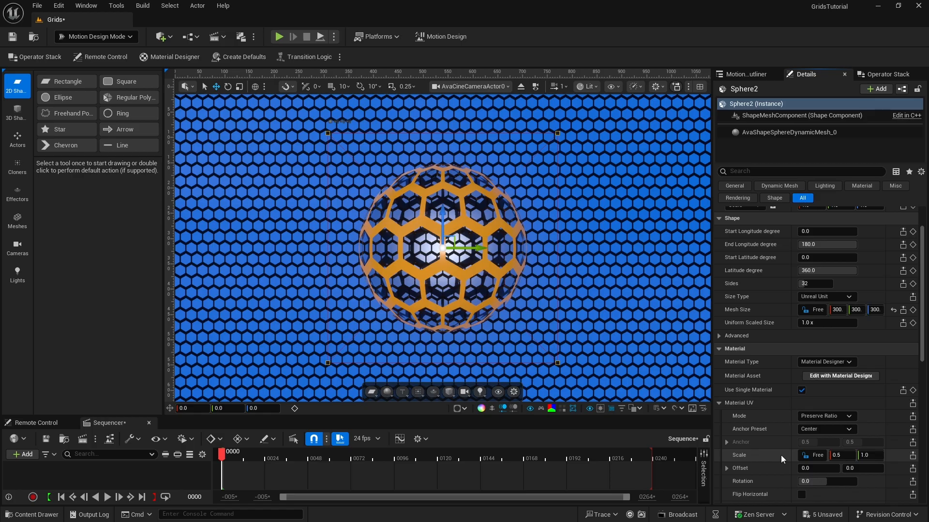
- Lock the sphere's Material UV scale proportions again and increase the scale to 2.25 in X and 4.5 in Y
left_click(817, 456)
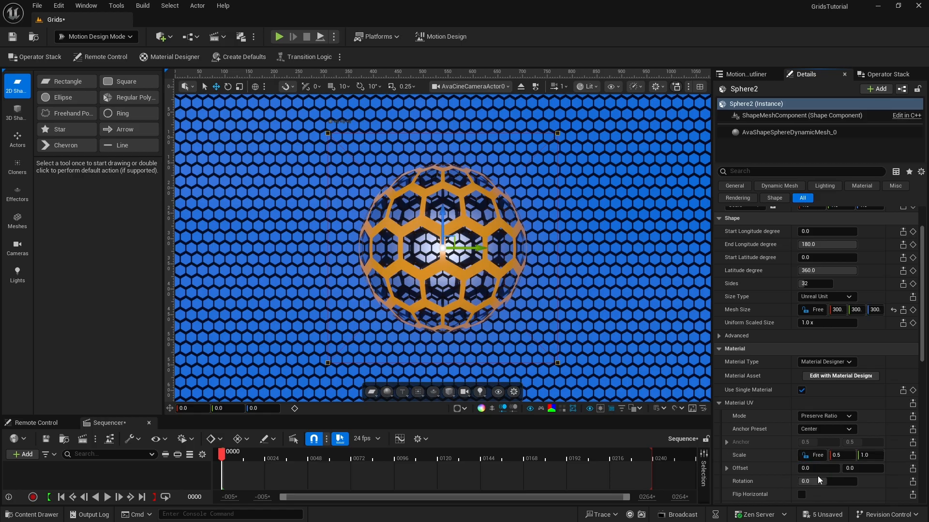
left_click(818, 478)
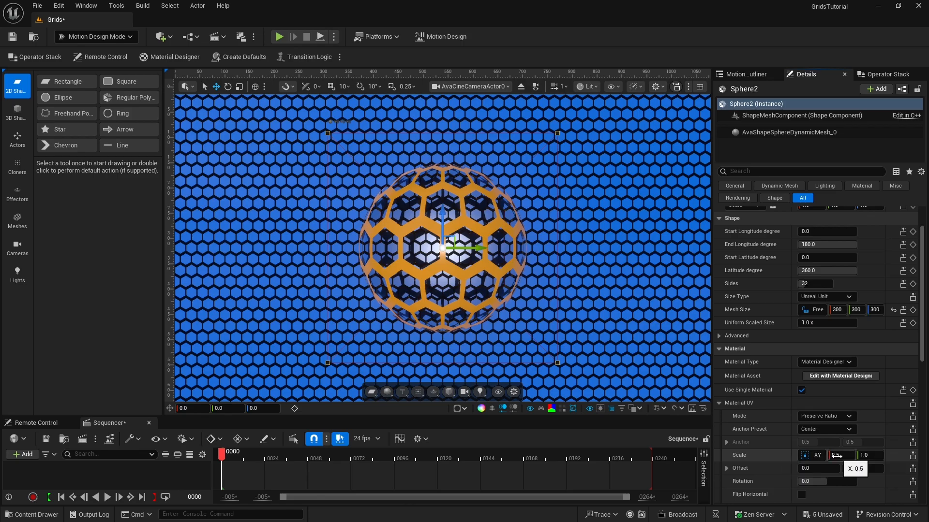
mouse_move(842, 455)
left_mouse_down()
mouse_move(885, 455)
mouse_move(847, 459)
left_mouse_up()
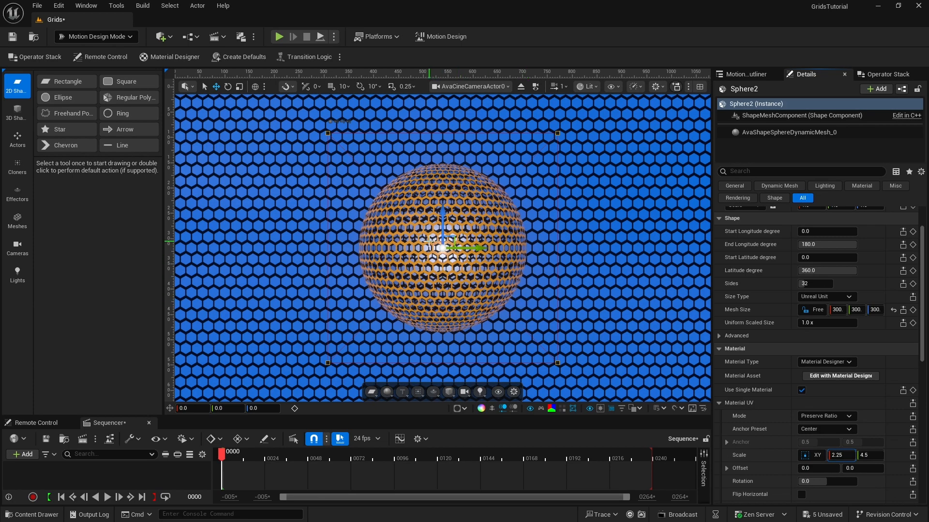
- Inspect the sphere's hexagonal grid up close in the perspective view, then return to the AvaCineCameraActor0 view
left_click(520, 90)
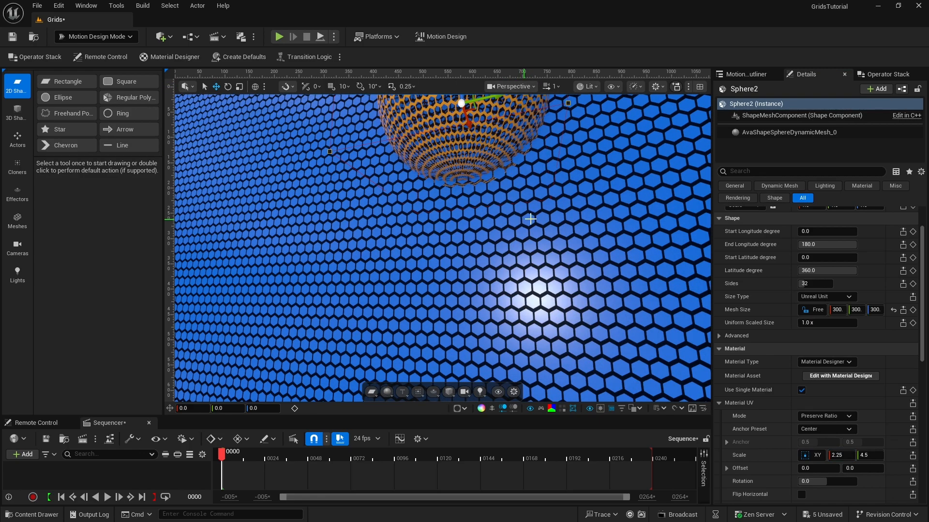
right_click_drag(530, 218, 560, 234)
right_click_drag(560, 268, 516, 184)
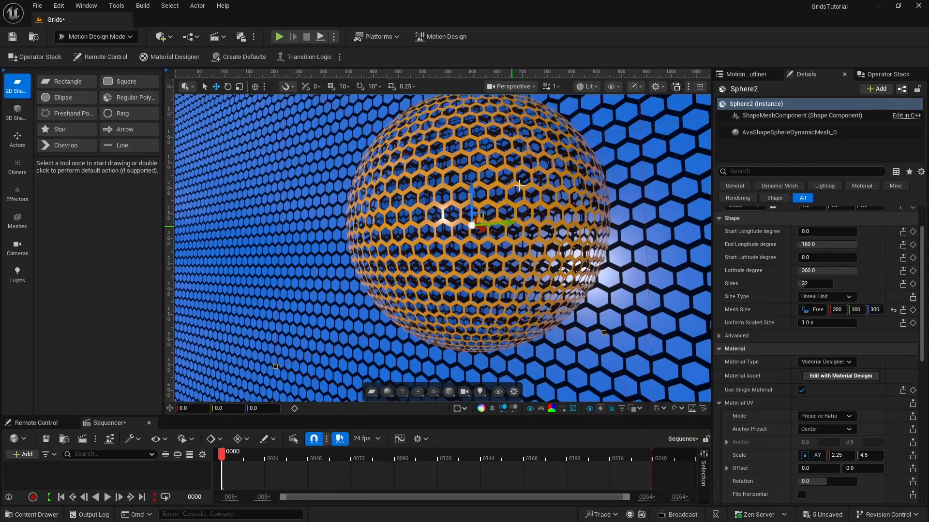
left_click(513, 87)
left_click(549, 131)
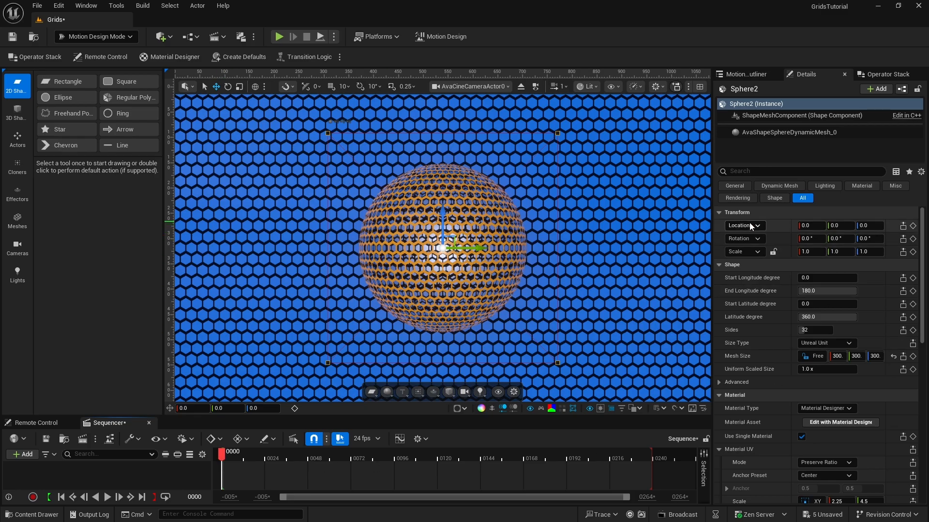
- Keyframe the sphere's rotation at frame 0, then keyframe a yaw of 359° at the last frame, 239
left_click(913, 240)
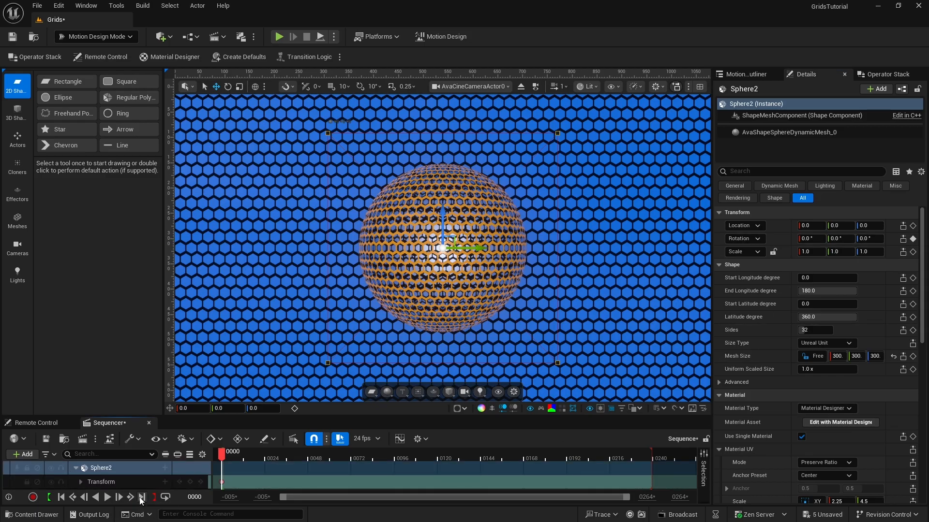
left_click(142, 497)
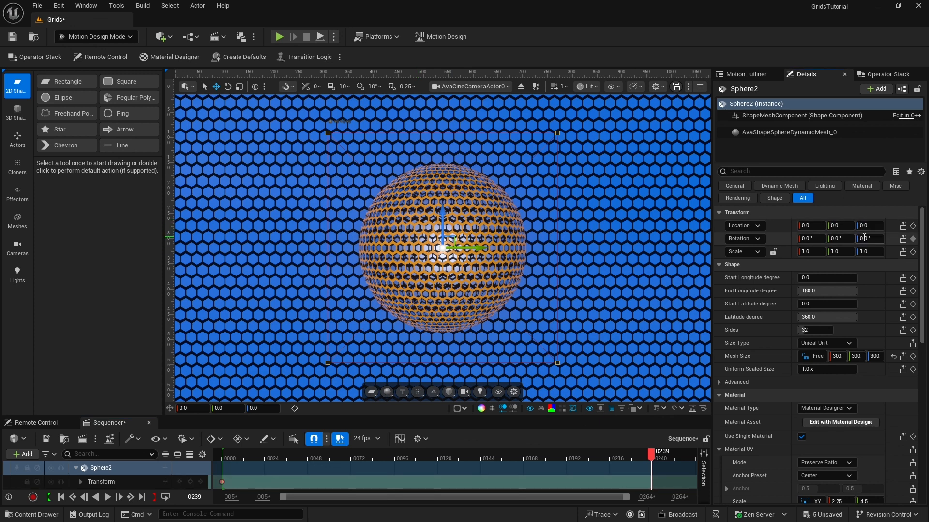
left_click(864, 238)
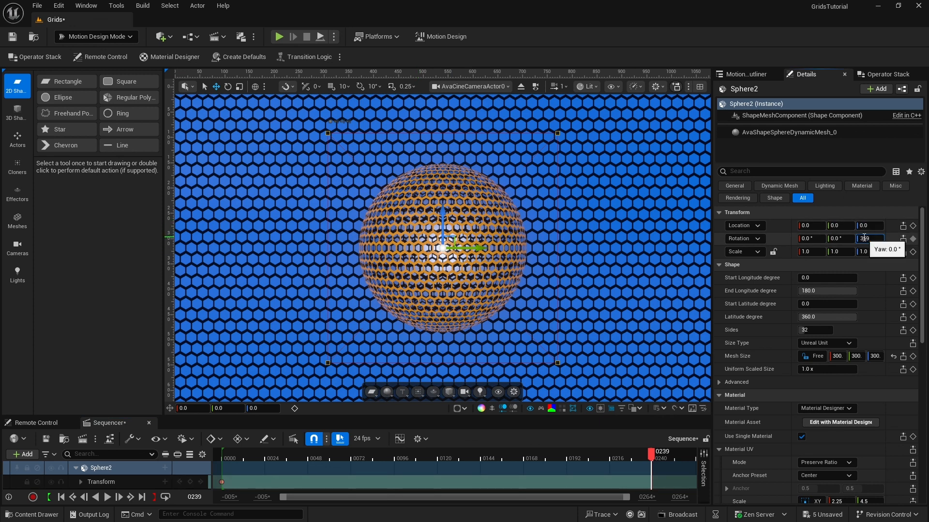
key("Return")
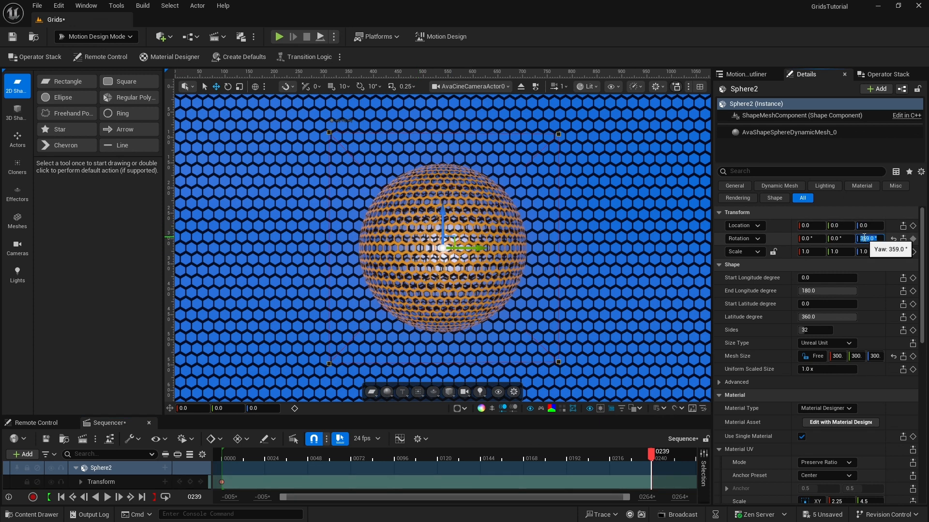
left_click(913, 239)
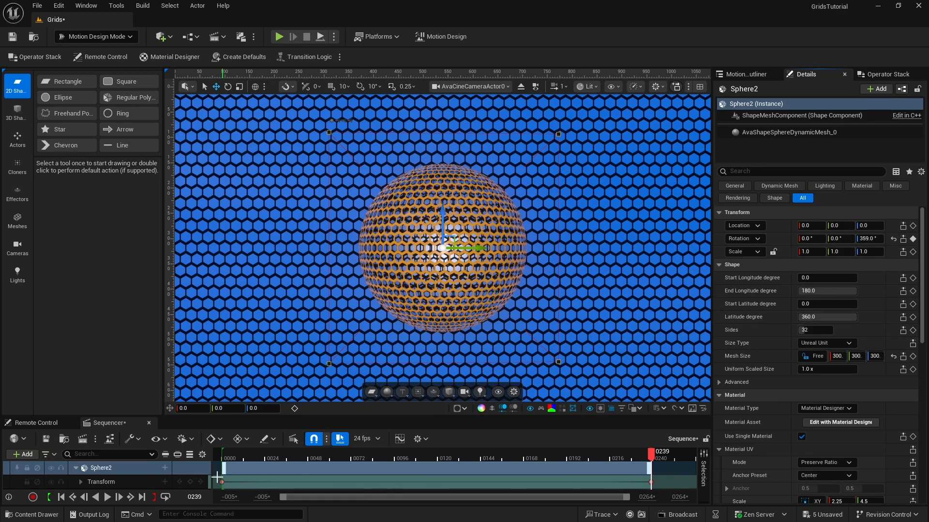
- Set both of the sphere's Transform keyframes to linear interpolation and play back the rotation
left_click_drag(216, 474, 666, 492)
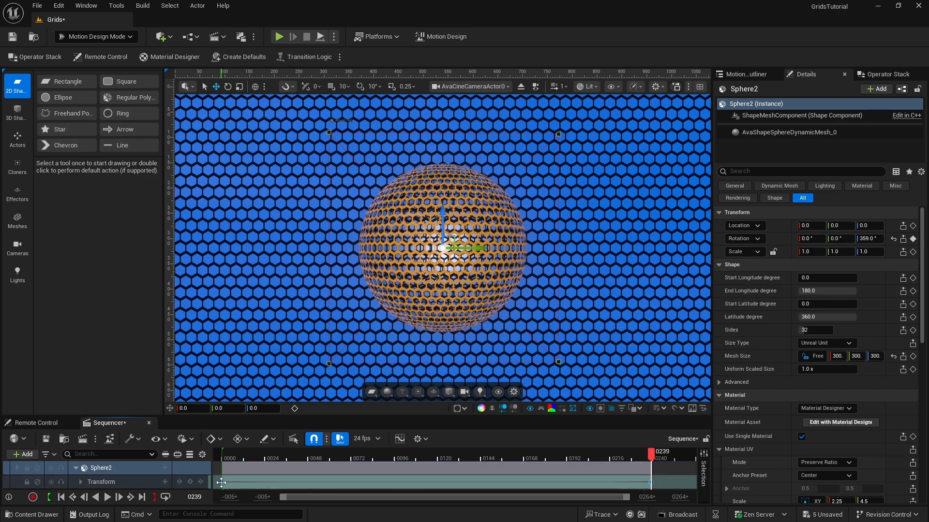
right_click(221, 482)
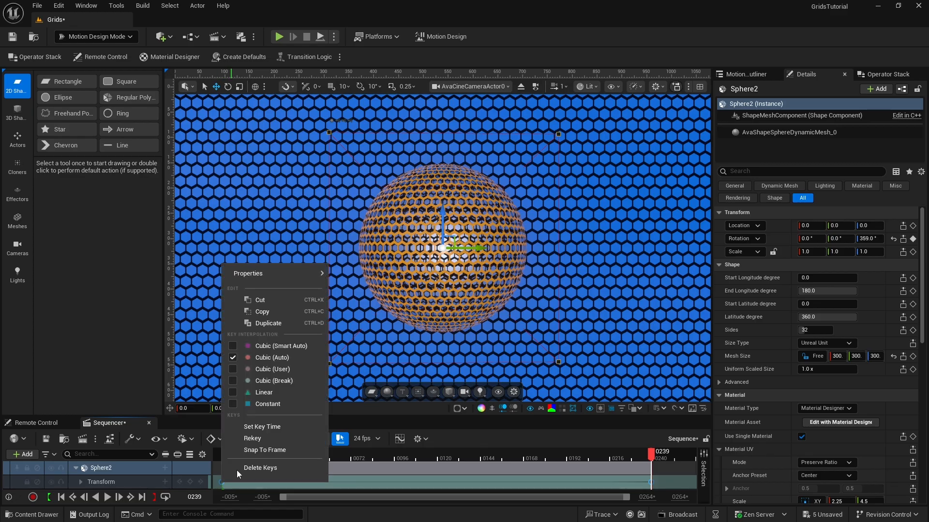
left_click(266, 392)
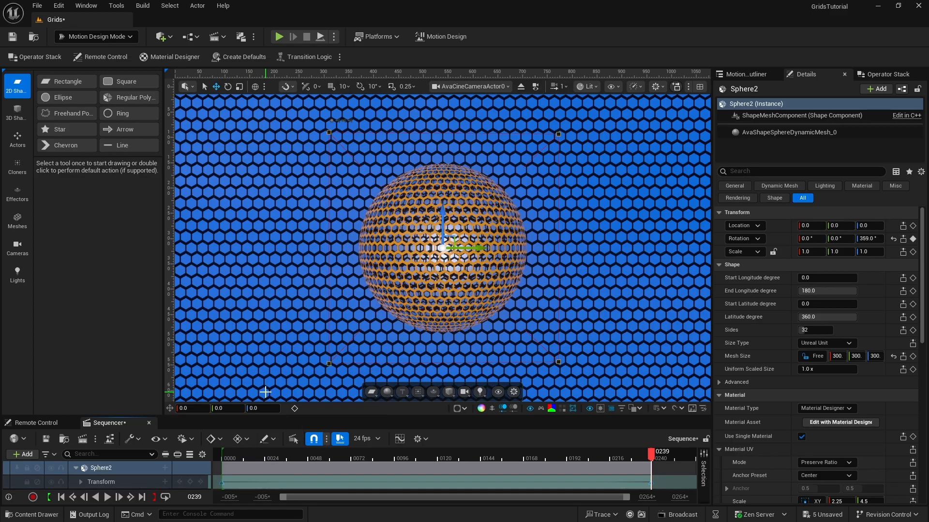
left_click(108, 498)
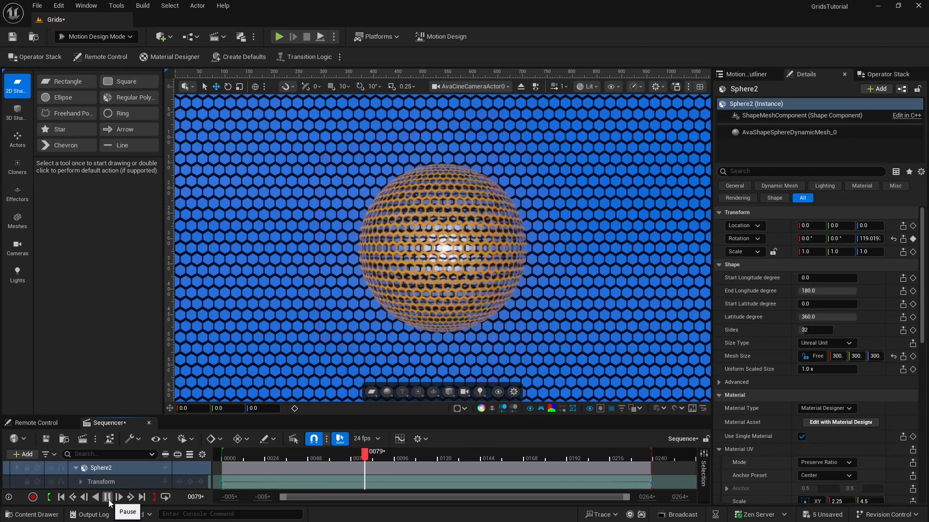
left_click(107, 498)
- Hide the Rectangle and Sphere2 actors in the level and clear the selection
left_click(745, 74)
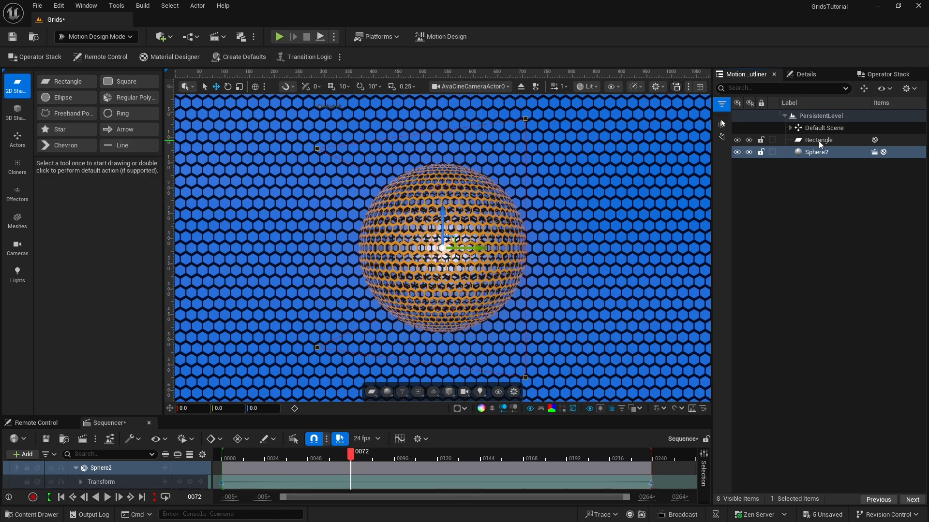
left_click(737, 140)
left_click(738, 152)
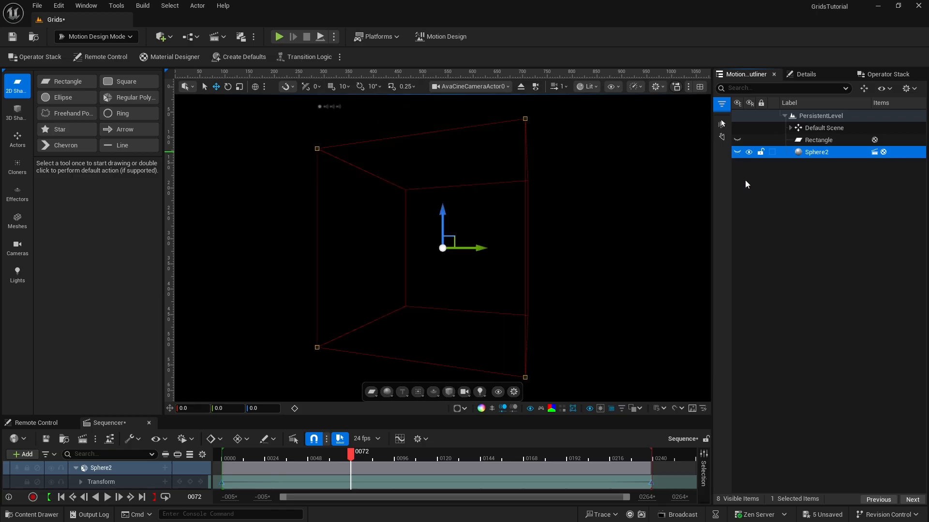
left_click(747, 185)
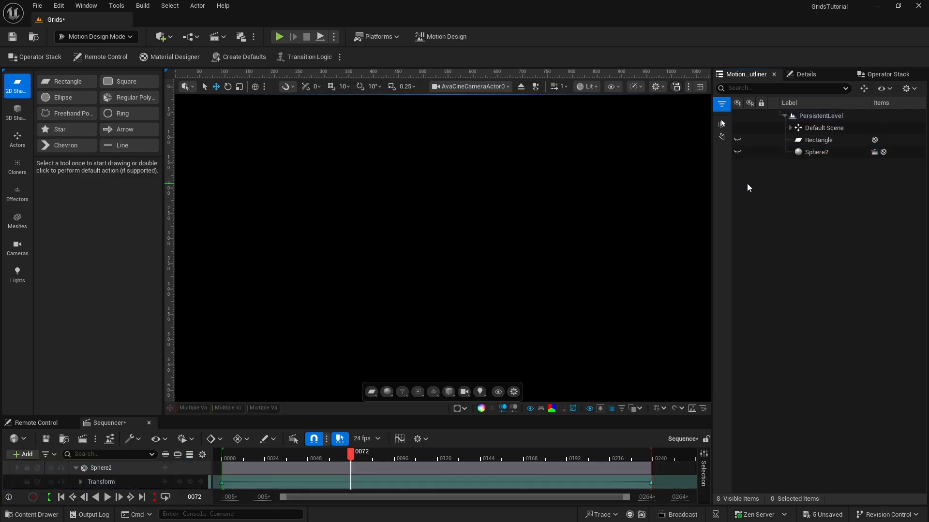
- Draw a regular polygon about 203 by 196 units near the view's center and reset its location to the origin
left_click(129, 102)
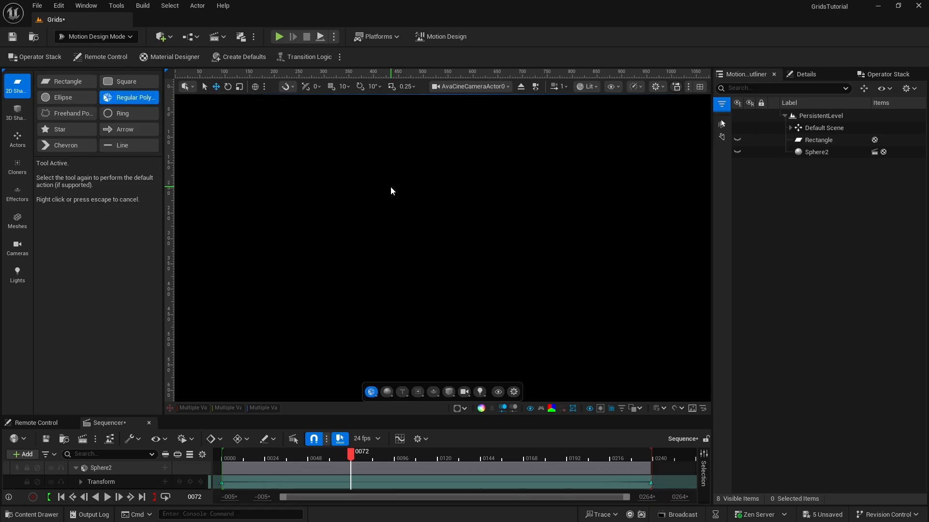
left_click_drag(390, 190, 501, 299)
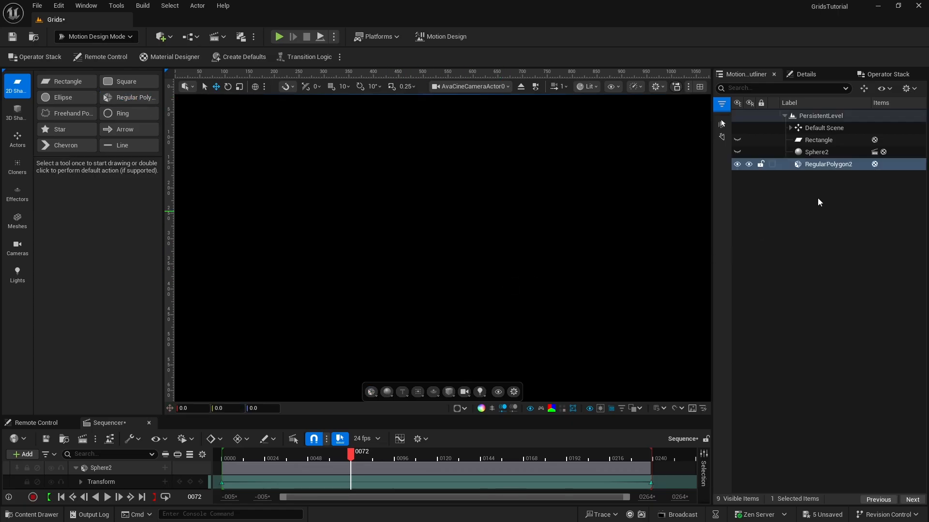
left_click(819, 166)
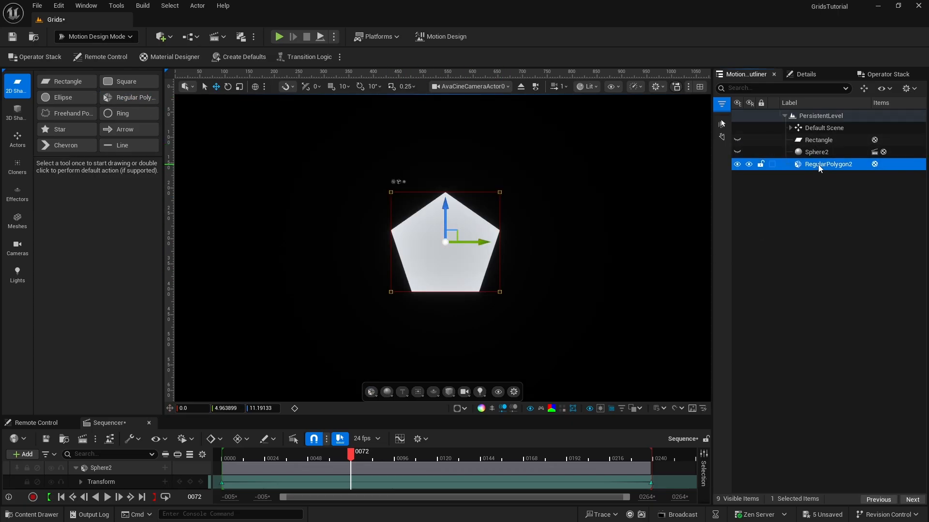
left_click(808, 75)
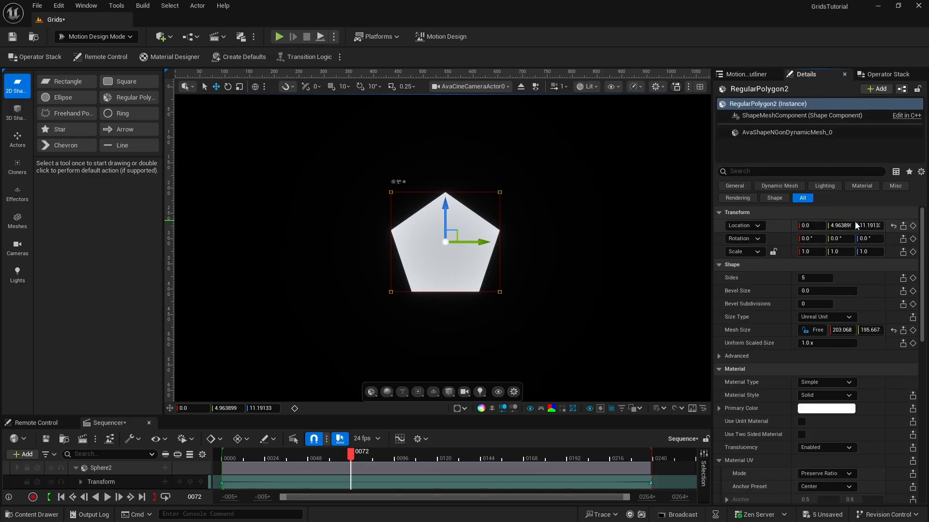
left_click(894, 226)
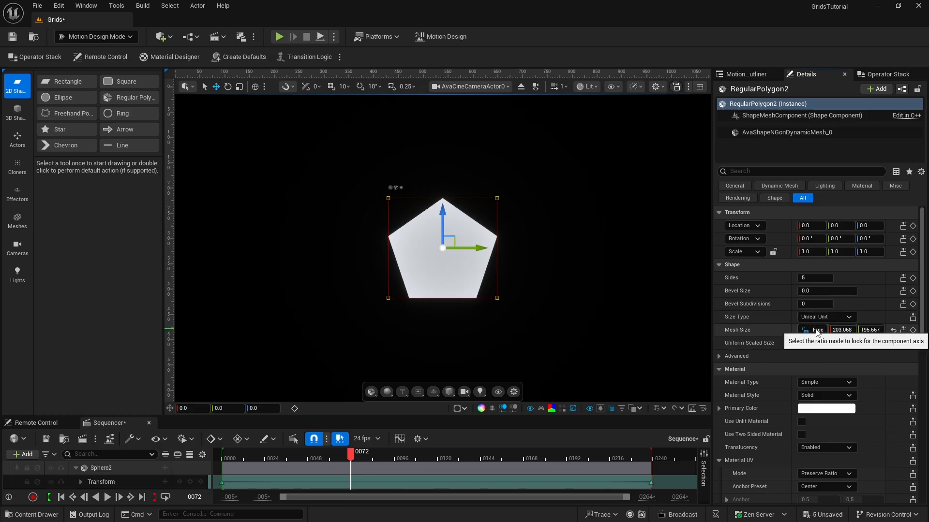
- Set the regular polygon's mesh size to 25 in both X and Y
left_click(842, 329)
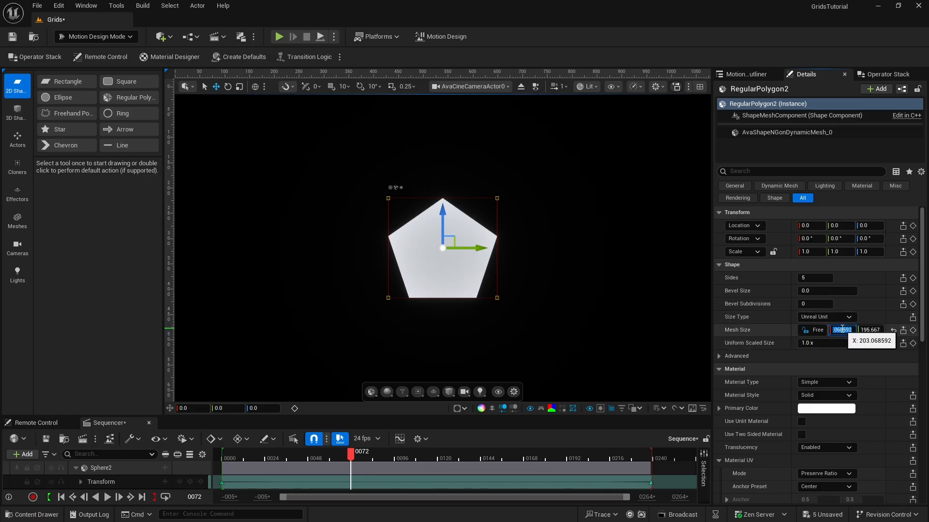
type("25")
key("Tab")
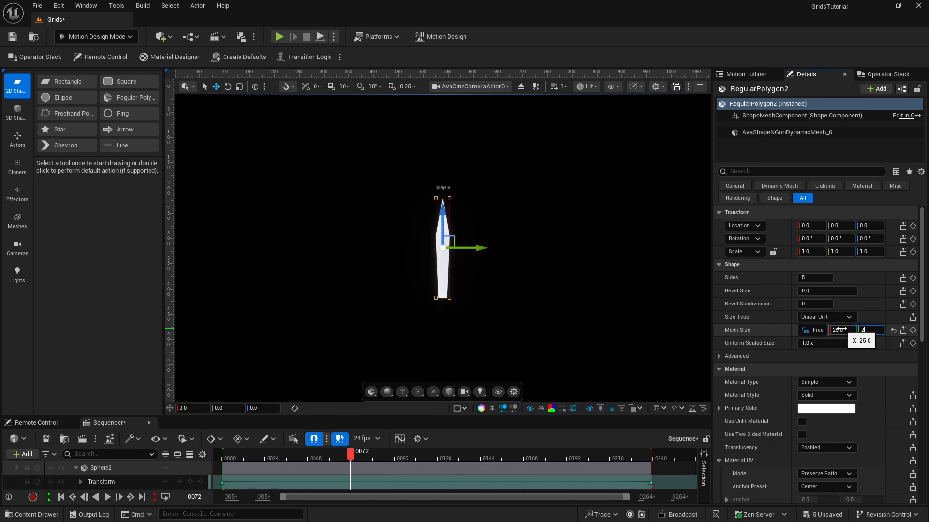
type("25")
key("Return")
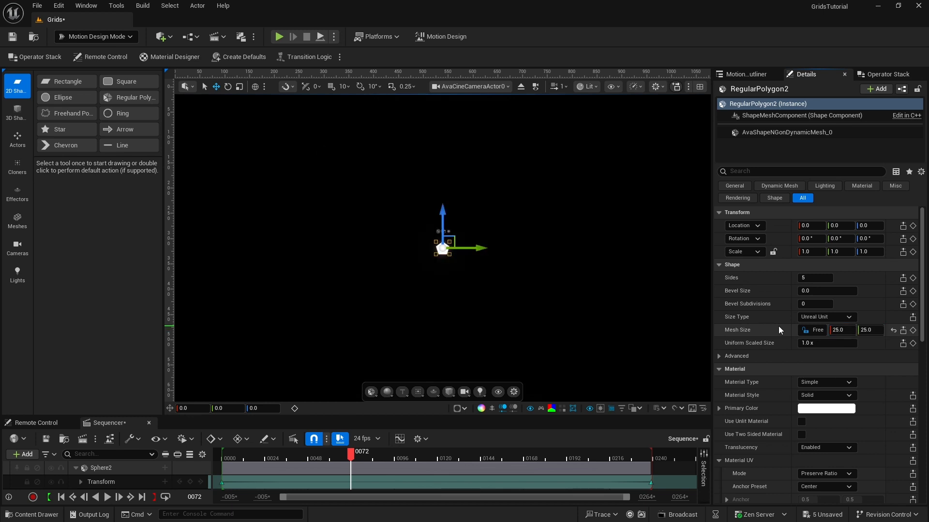
- Add an Extrude modifier to the regular polygon and set its extrude depth to 10 cm
left_click(875, 74)
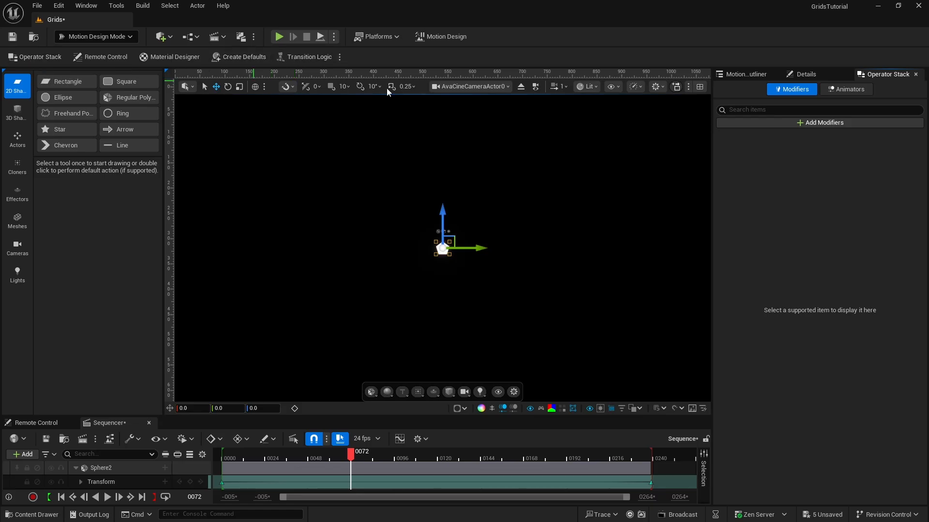
left_click(822, 123)
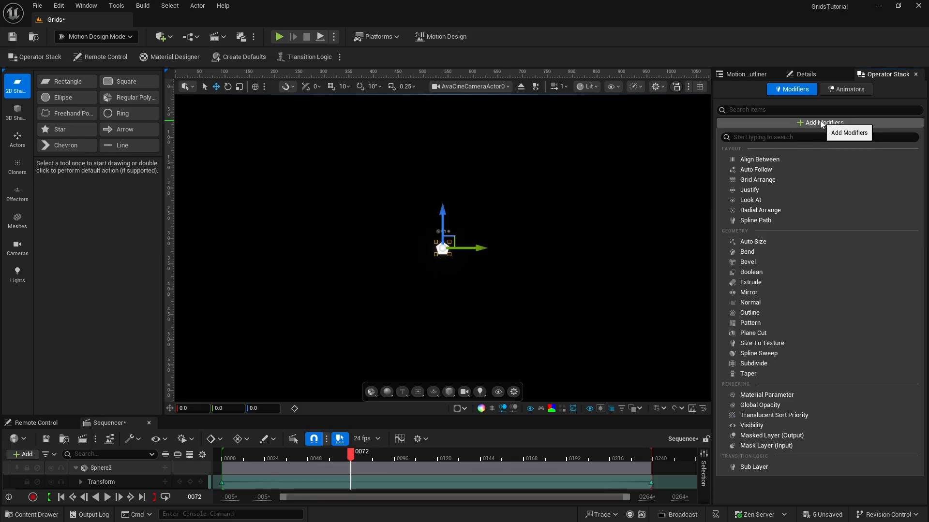
left_click(773, 282)
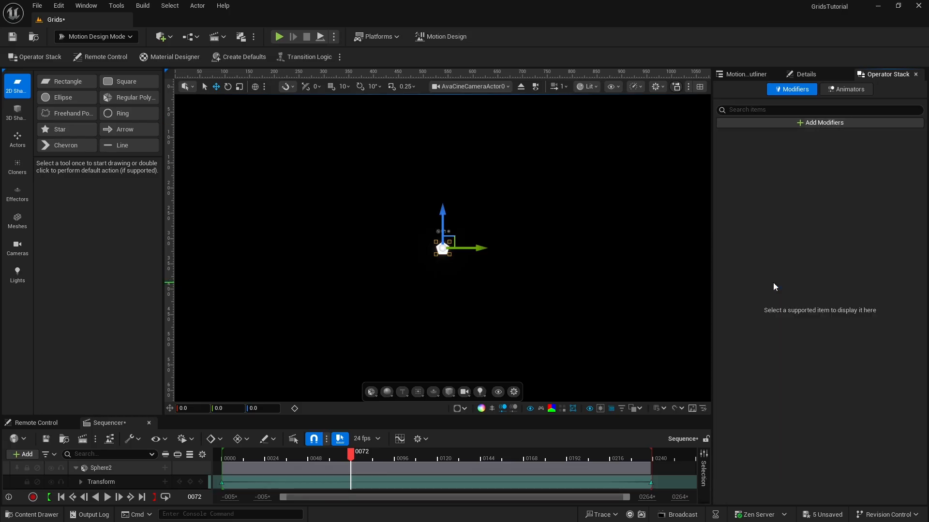
left_click(818, 189)
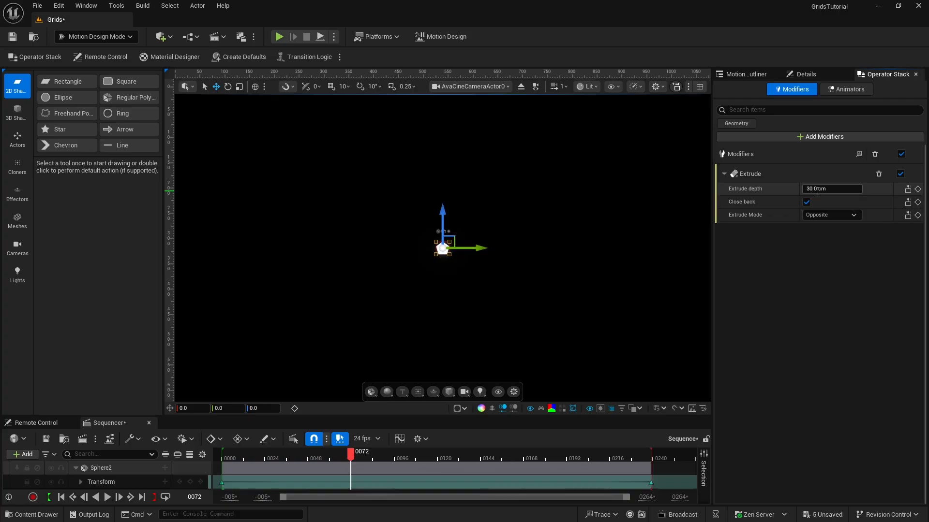
left_click(818, 191)
type("10")
key("Return")
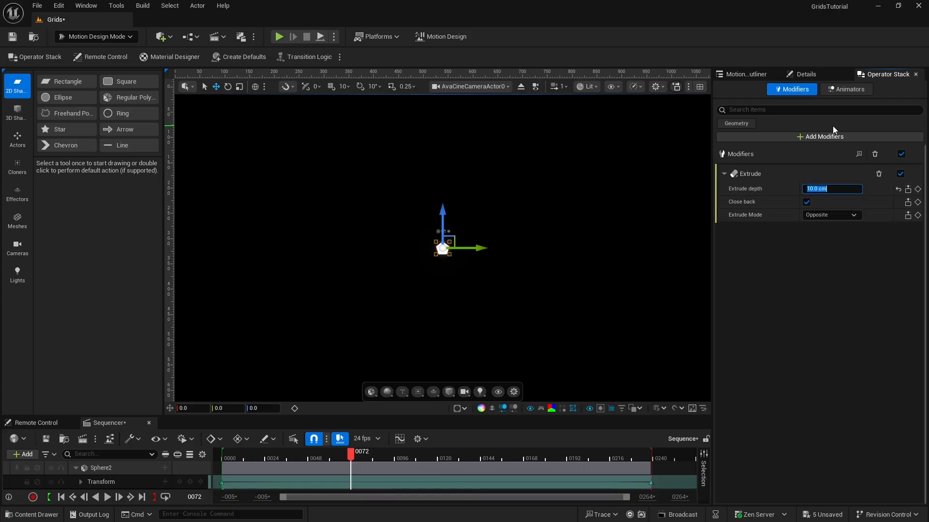
- Add a Bevel modifier to the polygon with 5 iterations and a roundness of 2.0
left_click(823, 138)
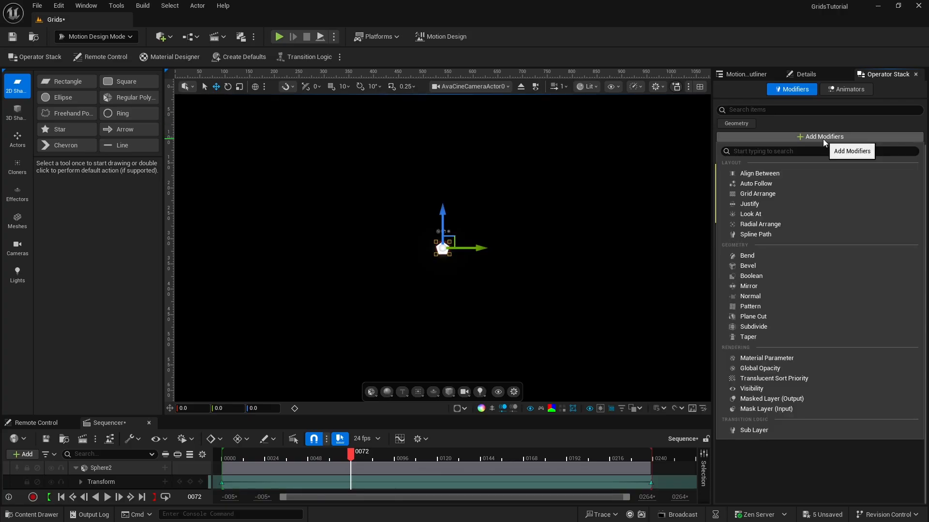
left_click(767, 266)
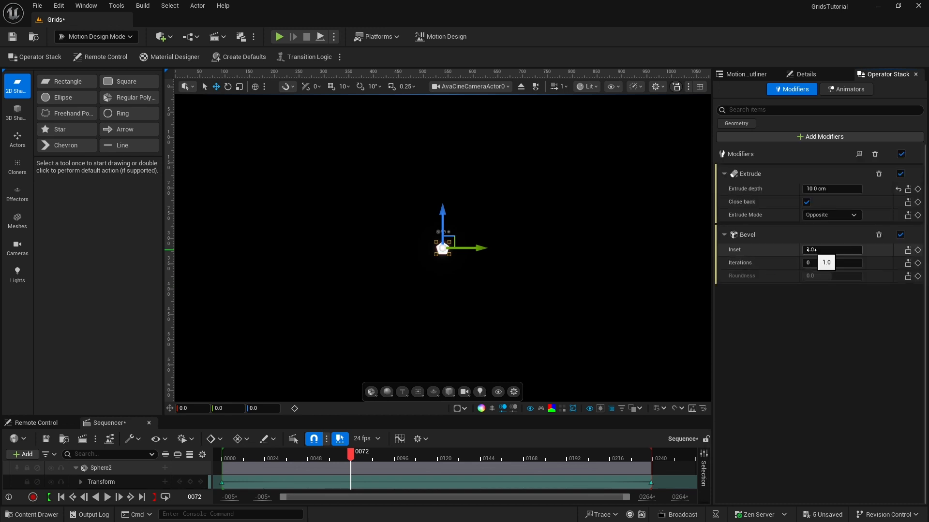
left_click(810, 250)
left_click(810, 263)
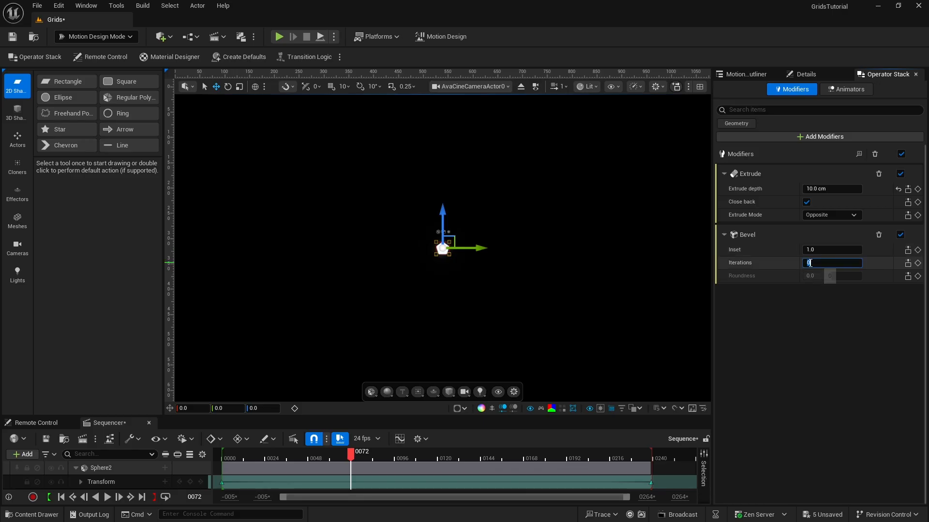
type("5")
key("Return")
left_click(817, 277)
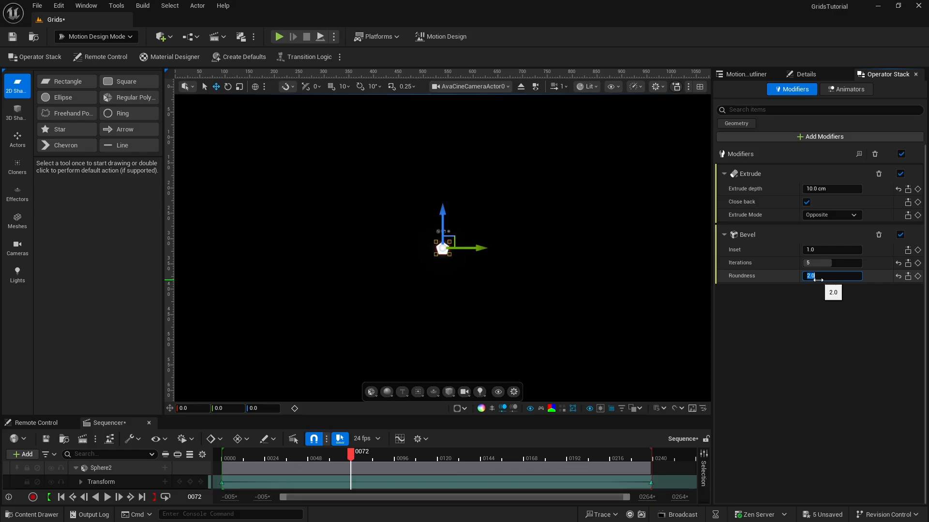
key("Return")
- Examine the extruded, beveled polygon up close in the perspective view, then return to the AvaCineCameraActor0 view
left_click(521, 87)
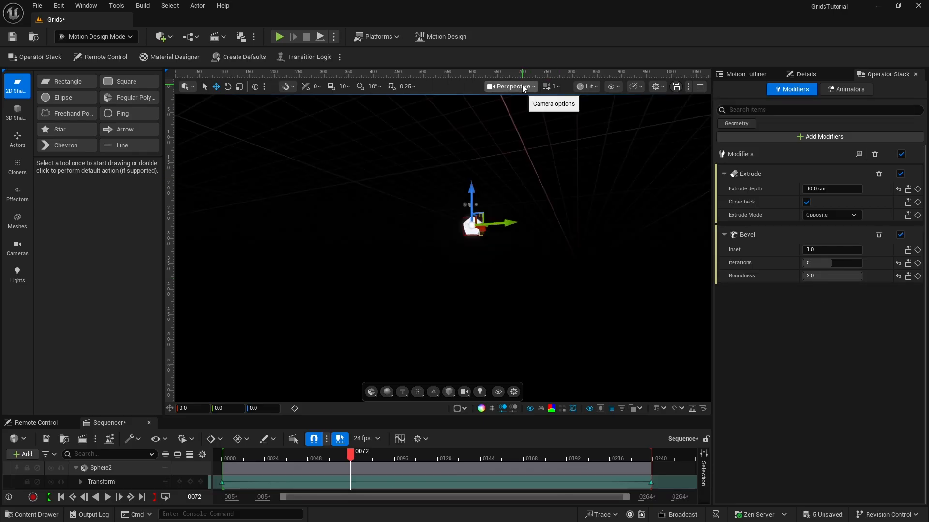
left_click(479, 229)
scroll(485, 229, "up", 5)
middle_click_drag(522, 288, 551, 322)
right_click_drag(546, 277, 573, 305)
middle_click_drag(573, 305, 562, 288)
left_click(510, 86)
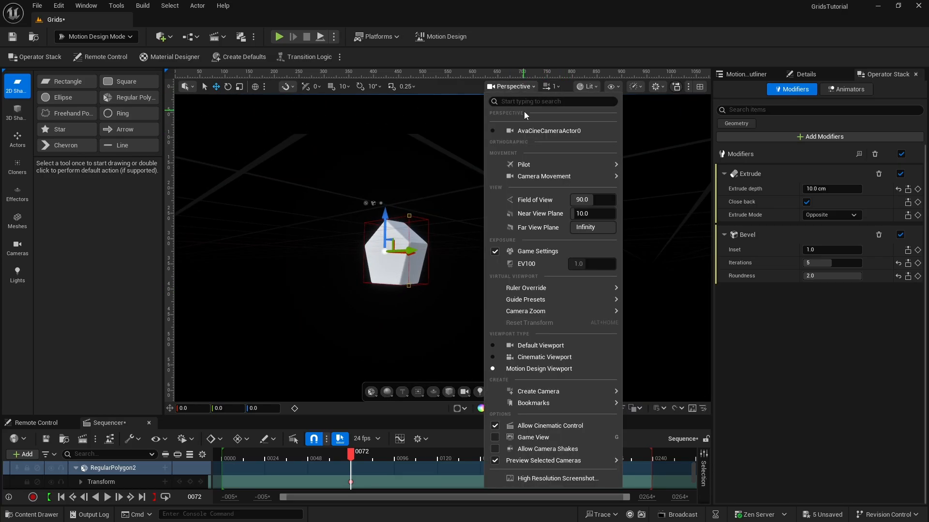
left_click(526, 132)
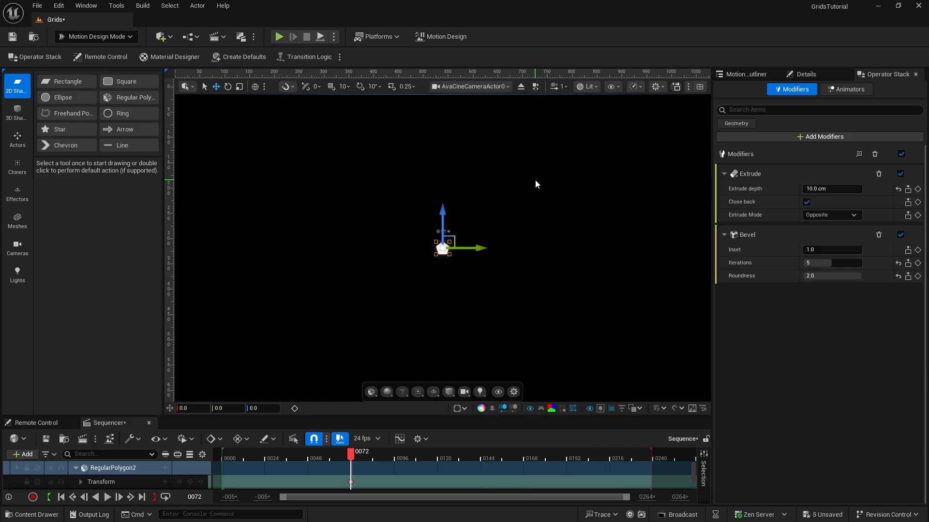
- Add a Grid cloner to the scene
left_click(757, 76)
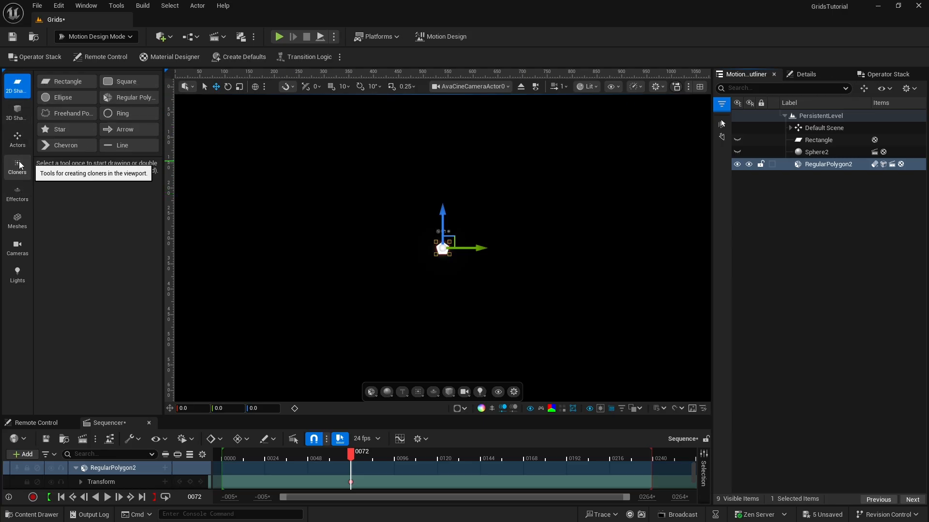
left_click(20, 173)
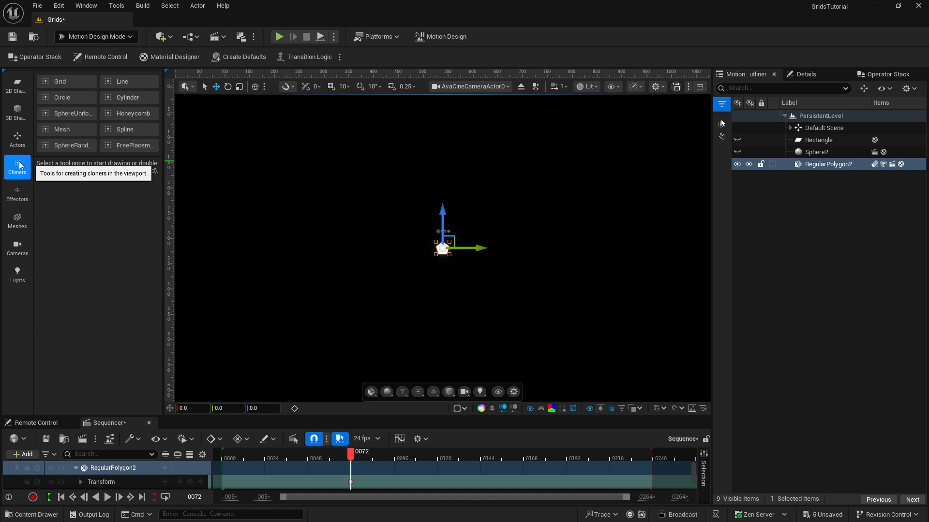
left_click(67, 82)
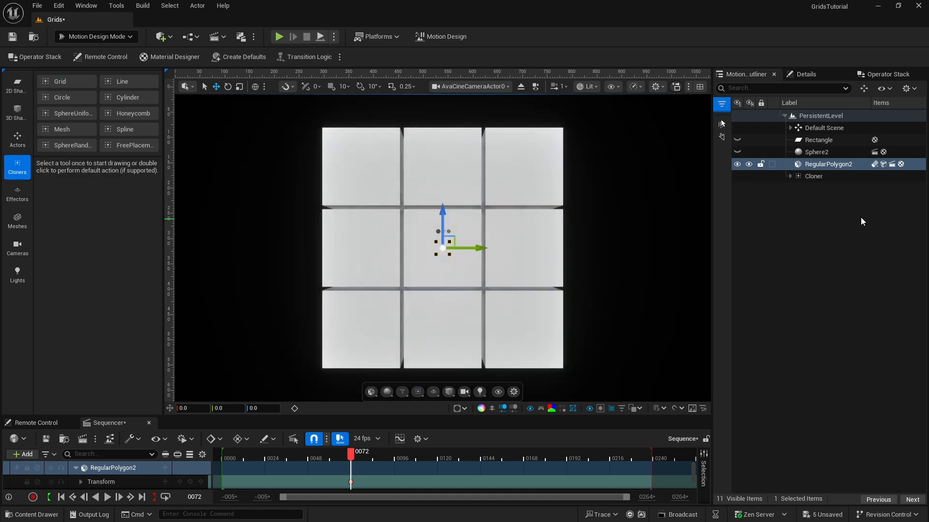
- Replace the cloner's DefaultClone by deleting it and nesting RegularPolygon2 under the Cloner
left_click(811, 176)
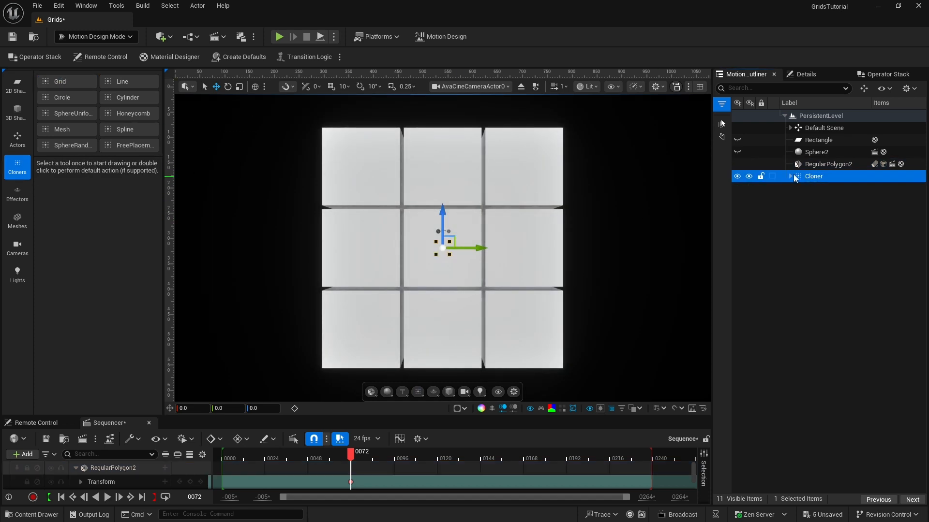
left_click(790, 176)
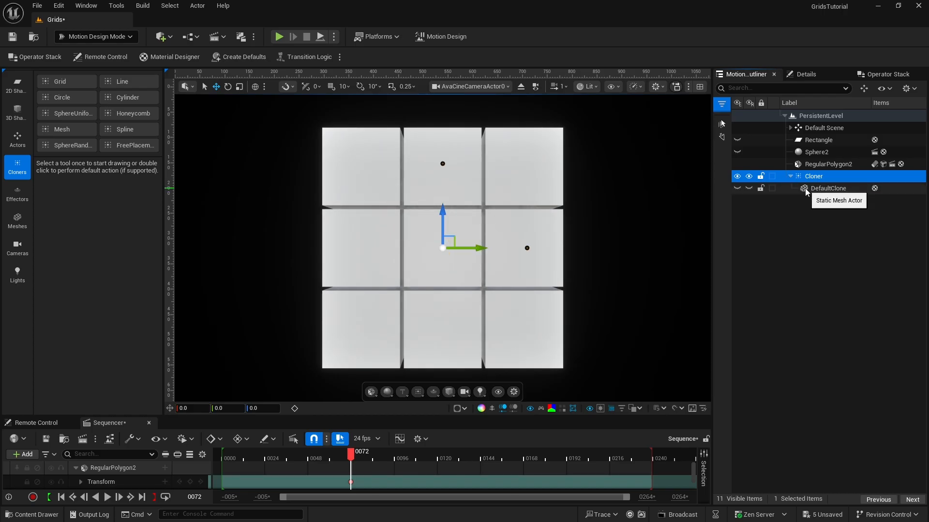
left_click(804, 191)
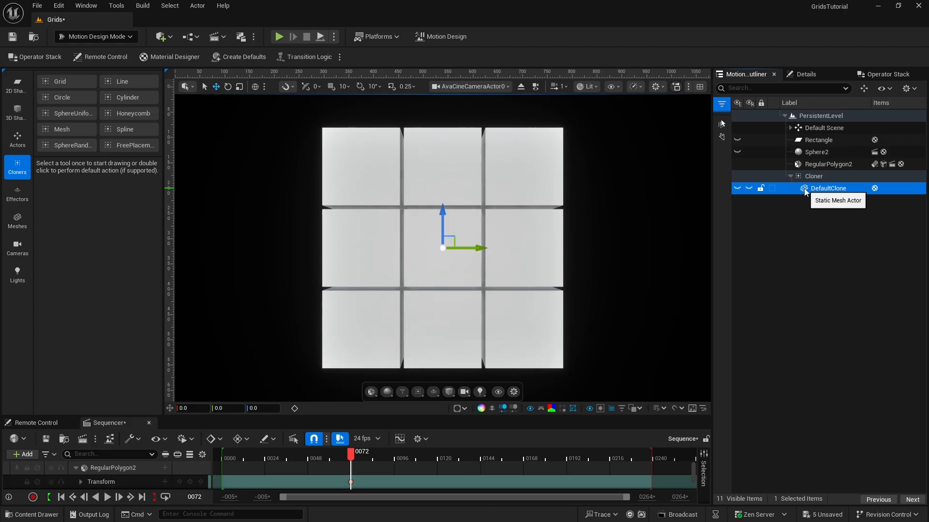
key("Delete")
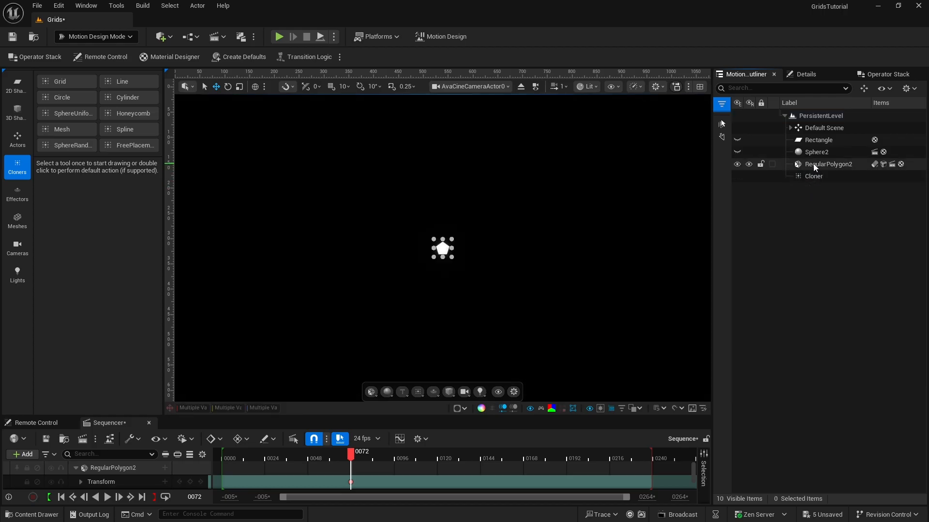
left_click_drag(813, 165, 812, 177)
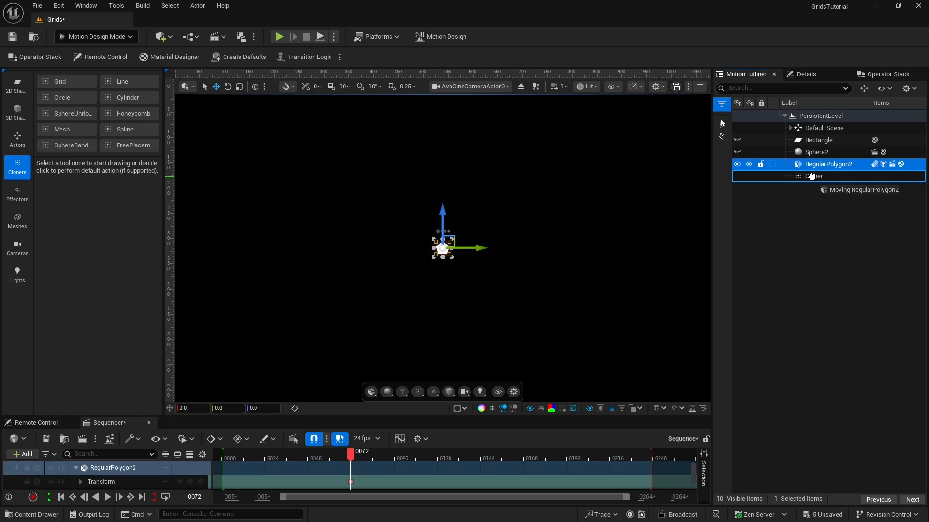
left_click_drag(811, 177, 811, 177)
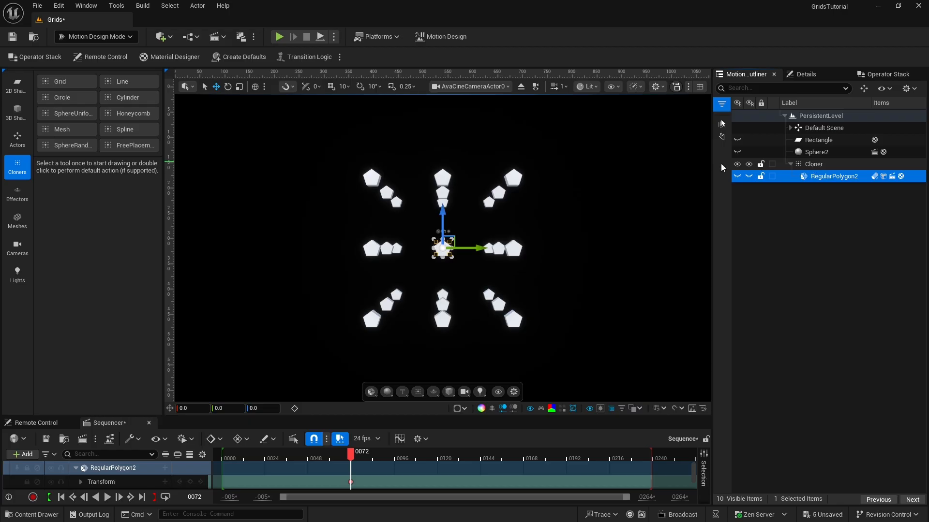
- Set the Cloner's grid layout counts to 1 in X, 200 in Y and 52 in Z
left_click(815, 165)
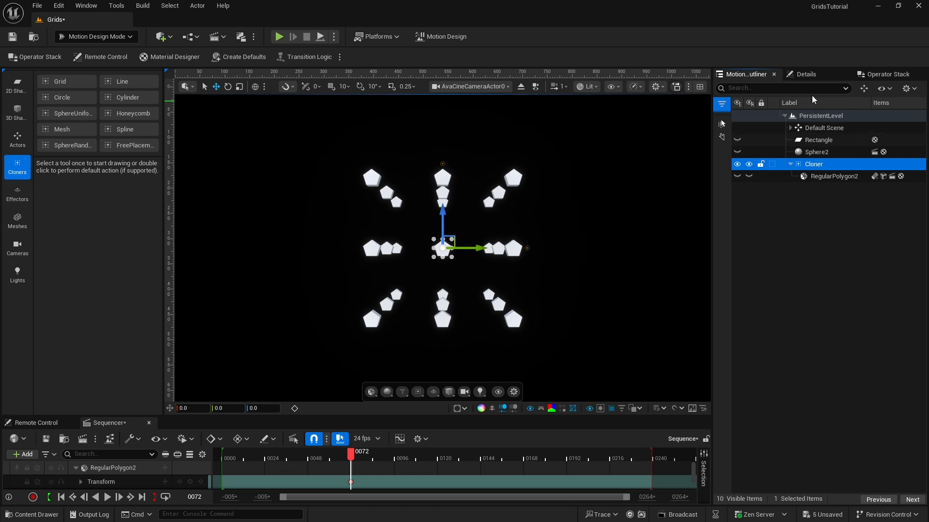
left_click(806, 76)
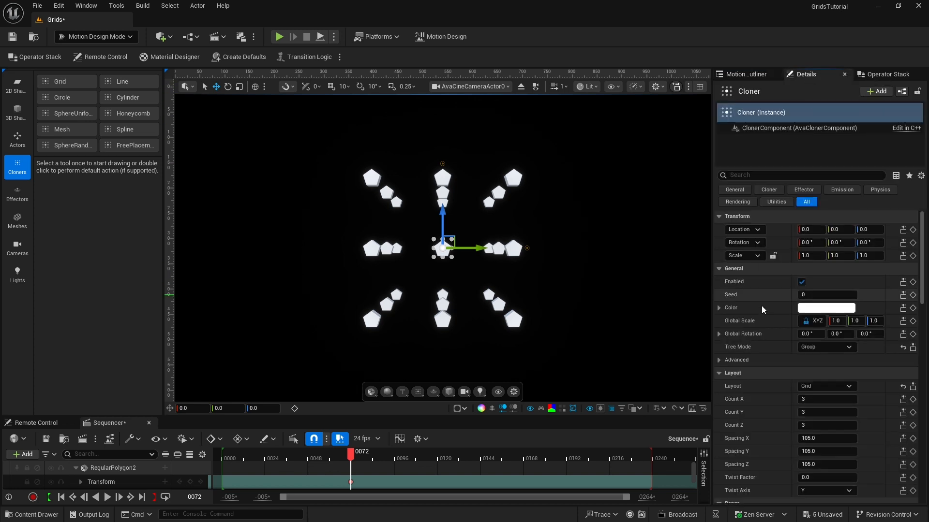
scroll(770, 308, "down", 2)
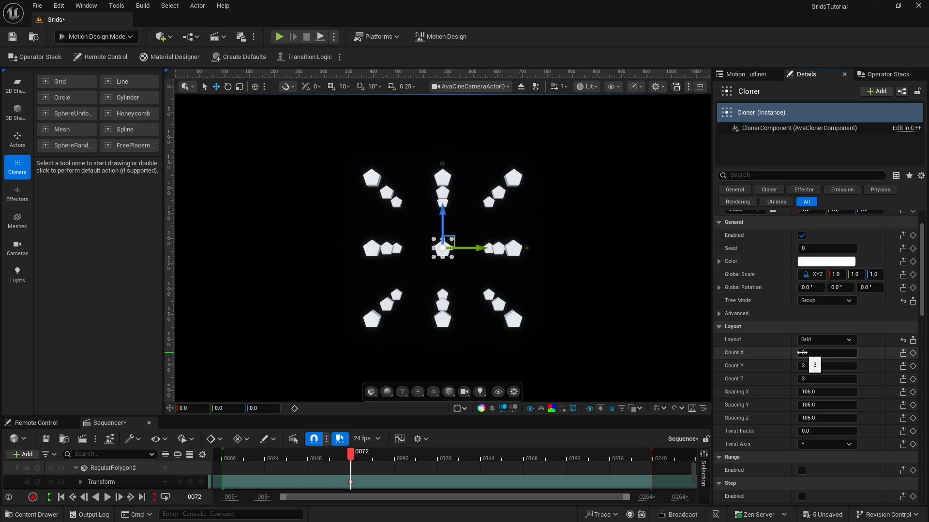
left_click(802, 353)
type("1")
key("Return")
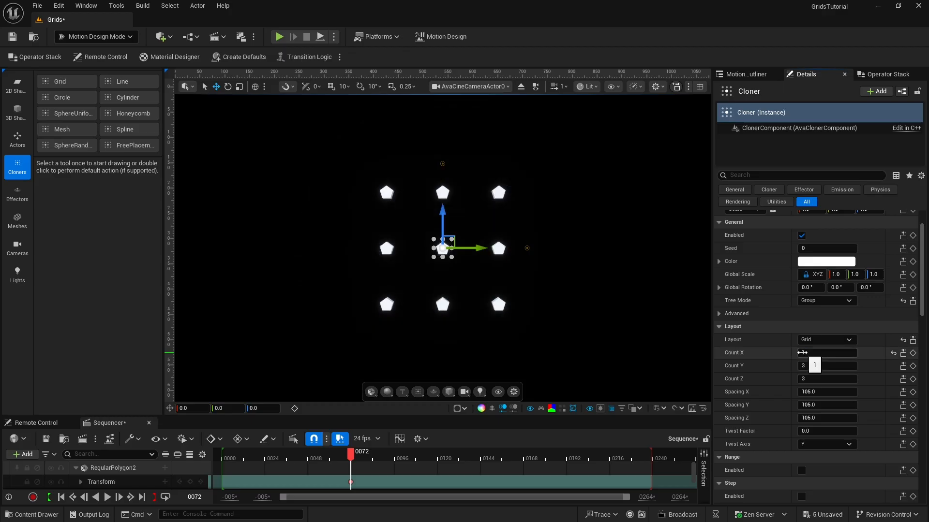
left_click(800, 366)
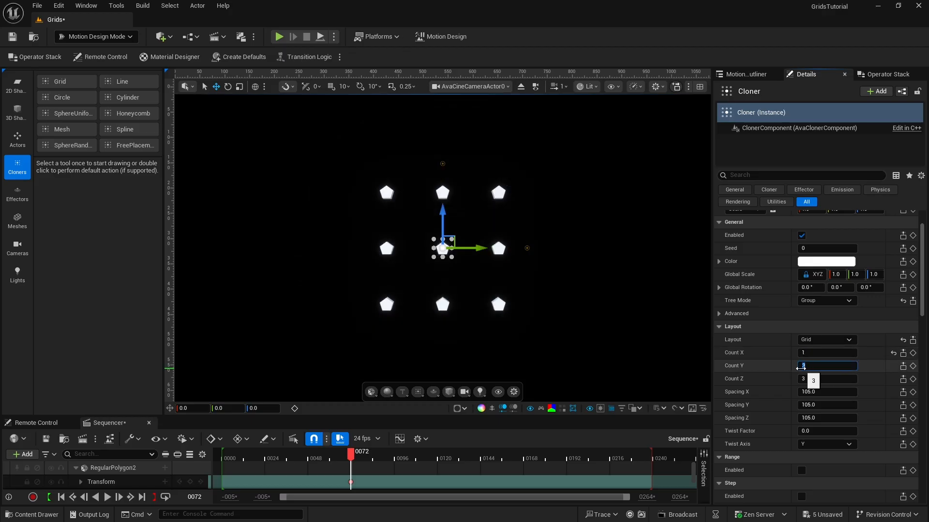
key("Return")
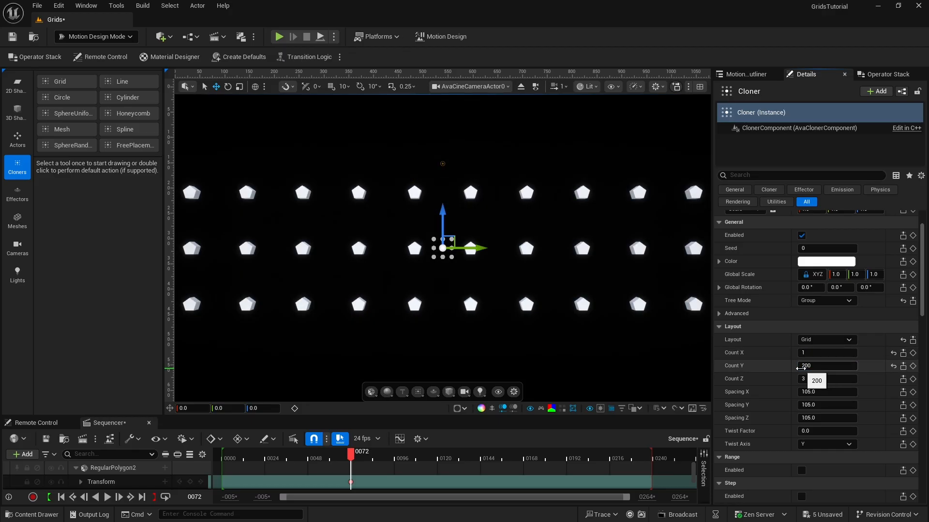
left_click(804, 379)
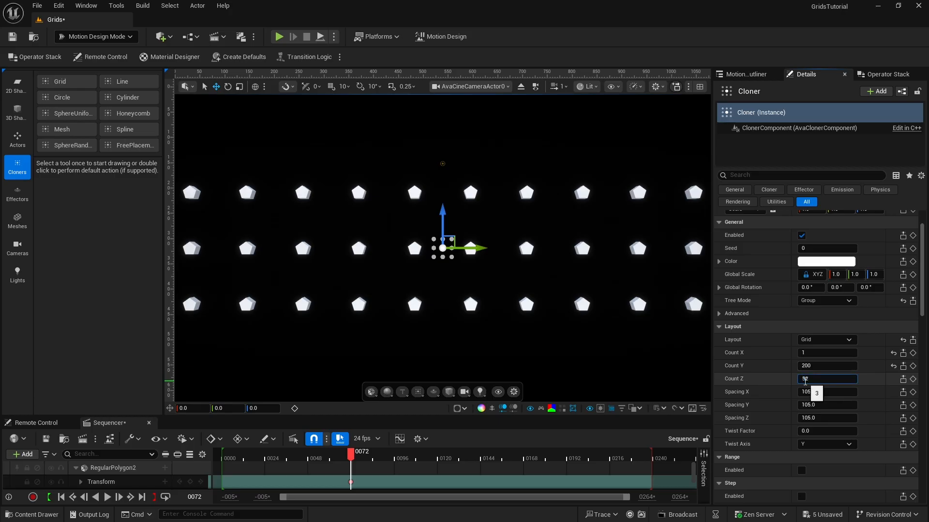
type("52")
key("Return")
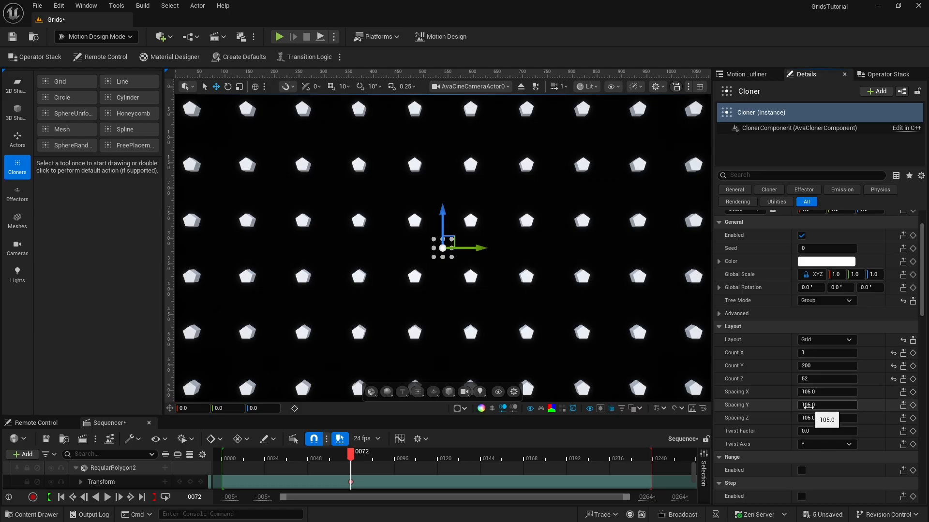
- Set the Cloner's grid spacing to 25 in Y and 50 in Z
left_click(809, 406)
type("25")
key("Return")
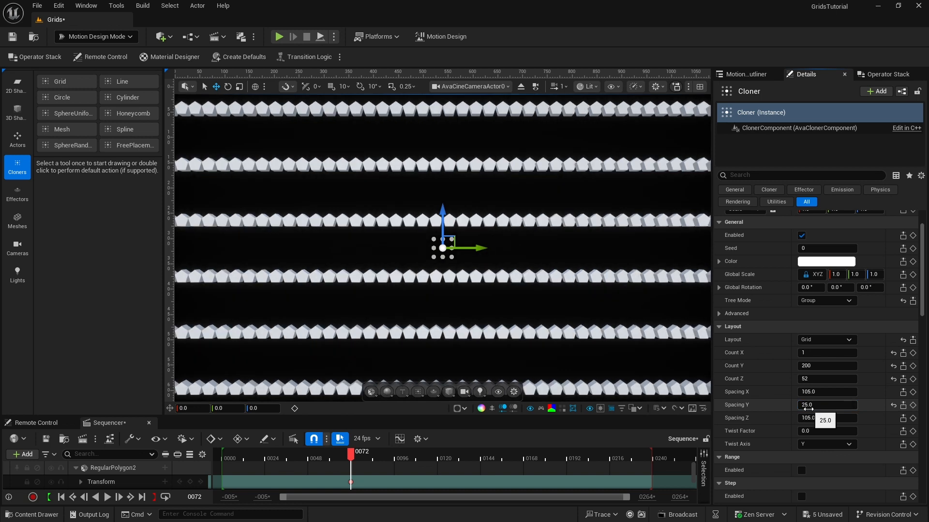
left_click(808, 417)
type("50")
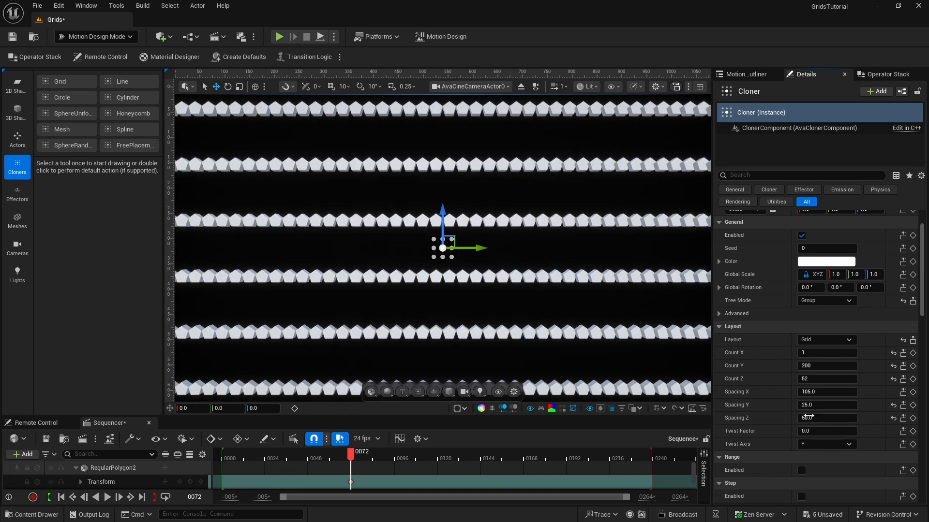
key("Return")
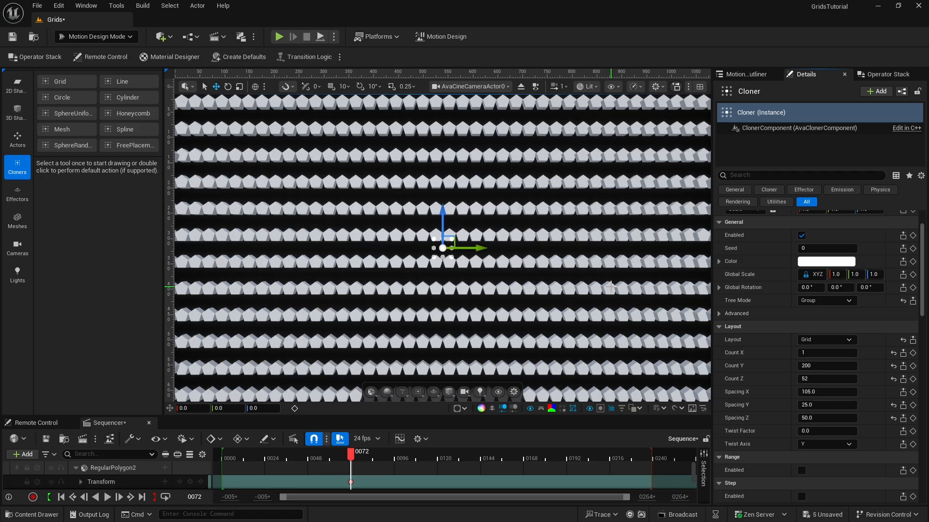
- Switch RegularPolygon2's material type to Material Designer and create a new PBR material for it
left_click(750, 75)
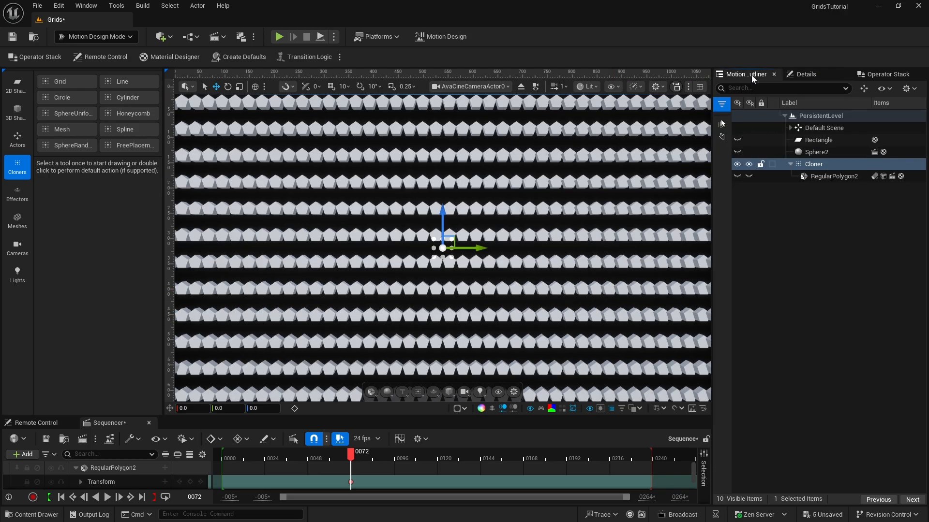
left_click(819, 177)
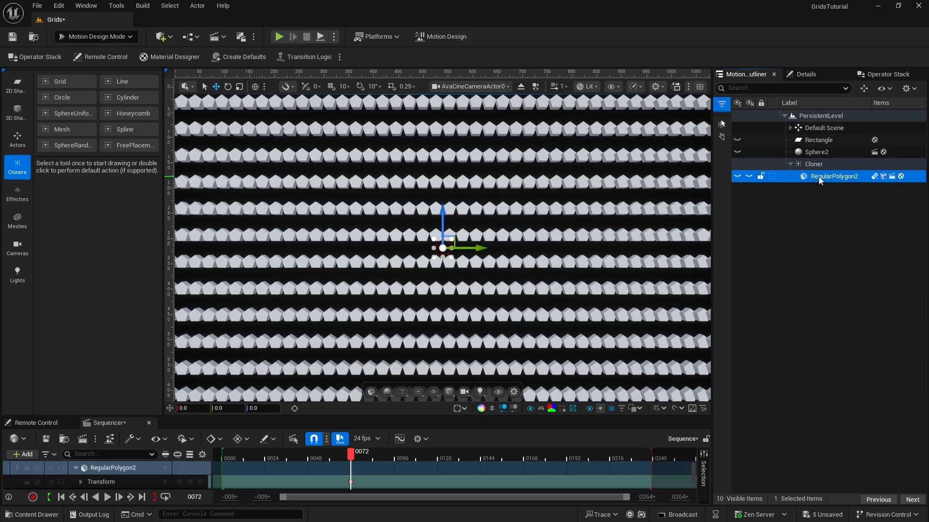
left_click(806, 74)
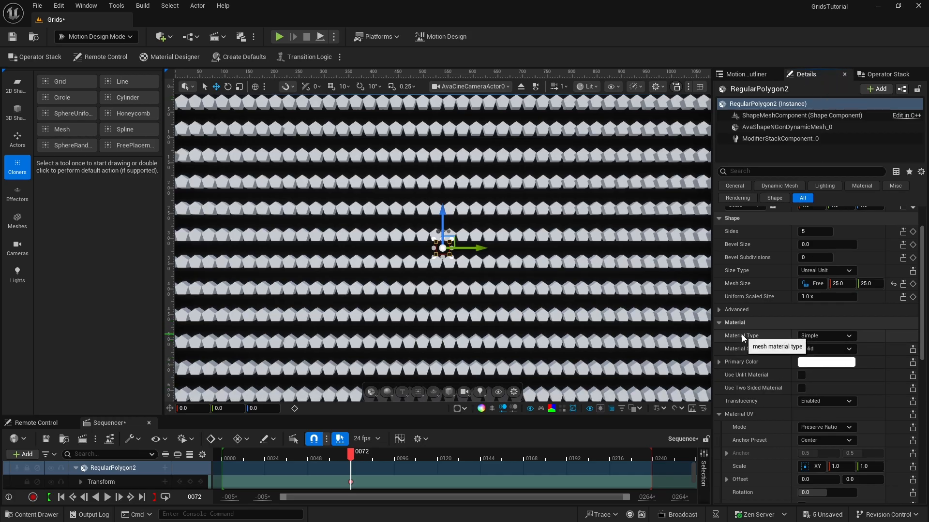
left_click(818, 336)
left_click(820, 364)
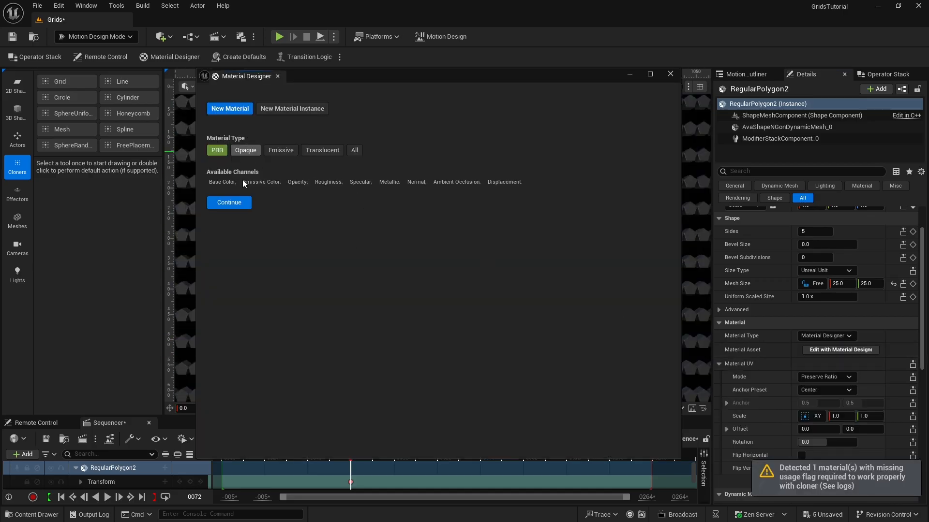
left_click(234, 208)
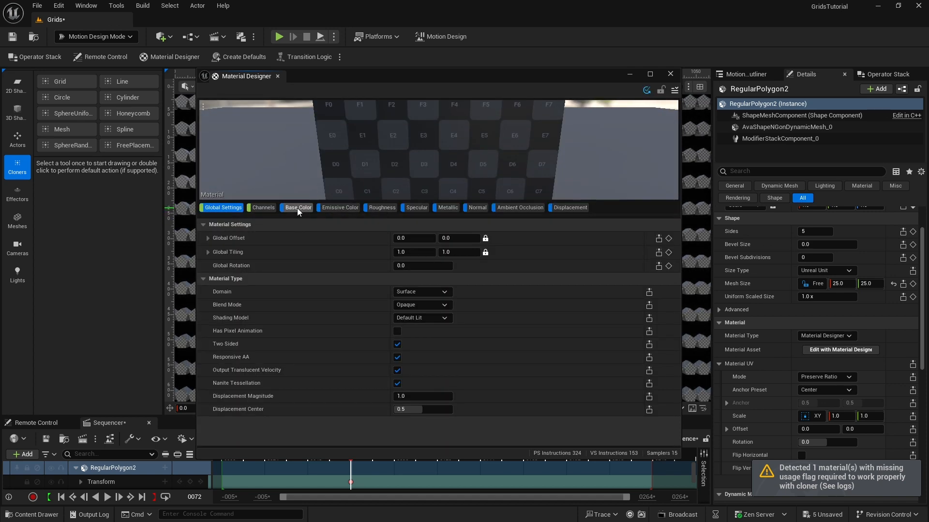
- Change the material's Base Color layer to a Solid Color source and set it to bright blue, hex 009DFFFF
left_click(298, 211)
left_click(221, 257)
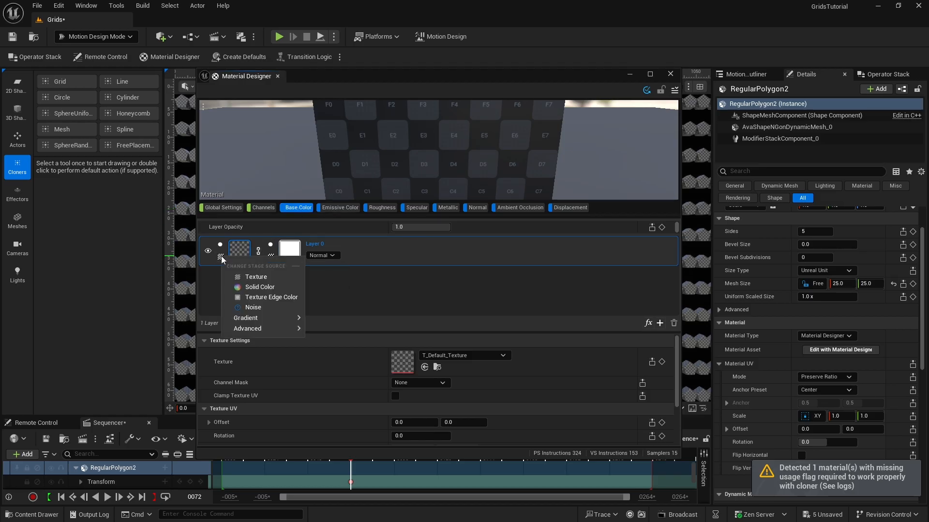
left_click(260, 287)
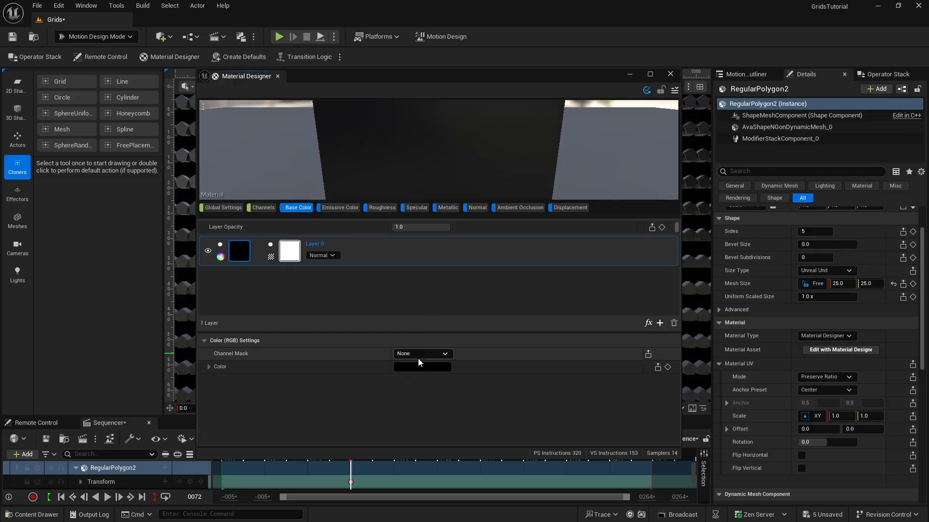
left_click(422, 367)
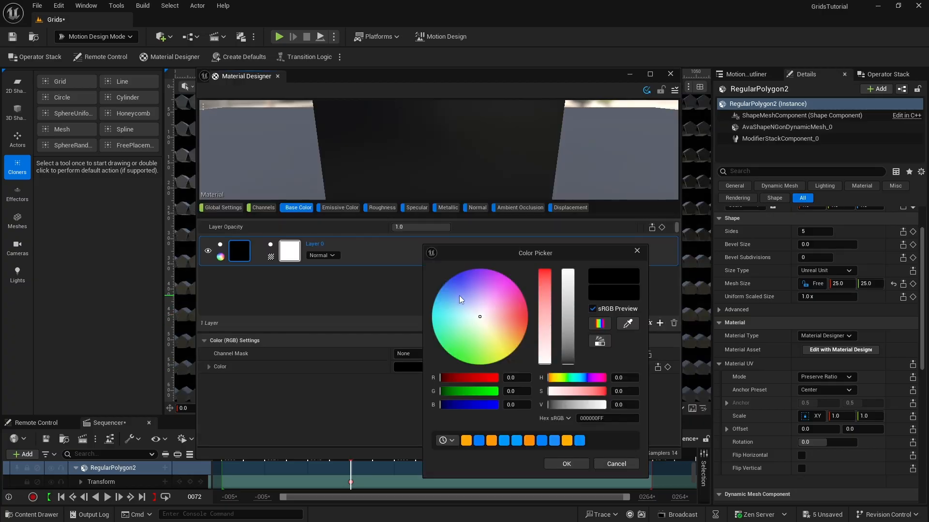
left_click(443, 285)
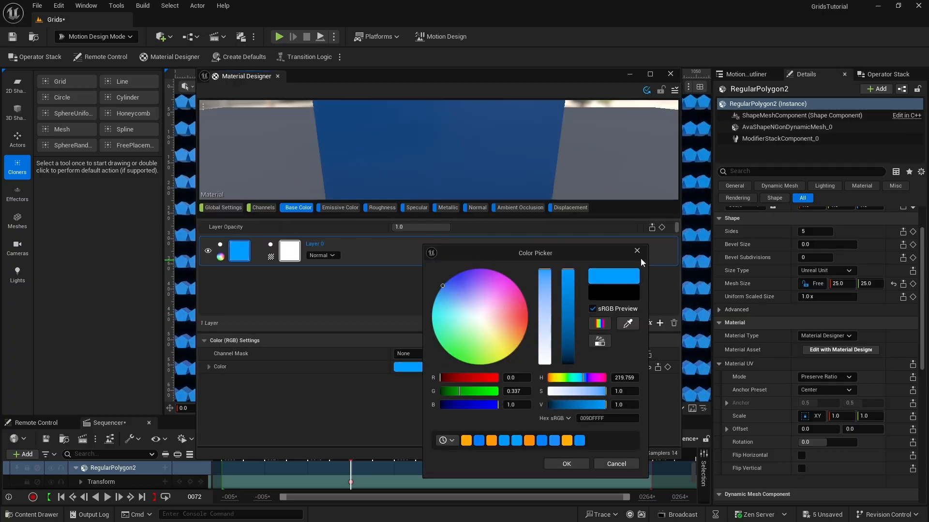
left_click(567, 464)
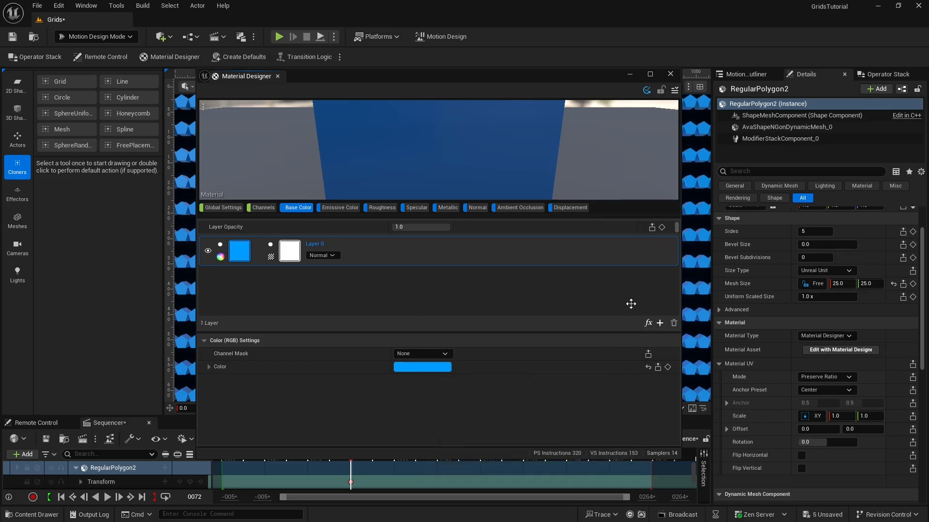
- Save the material as a new Material Designer asset named MD_Blue in the Content/Materials folder
left_click(674, 90)
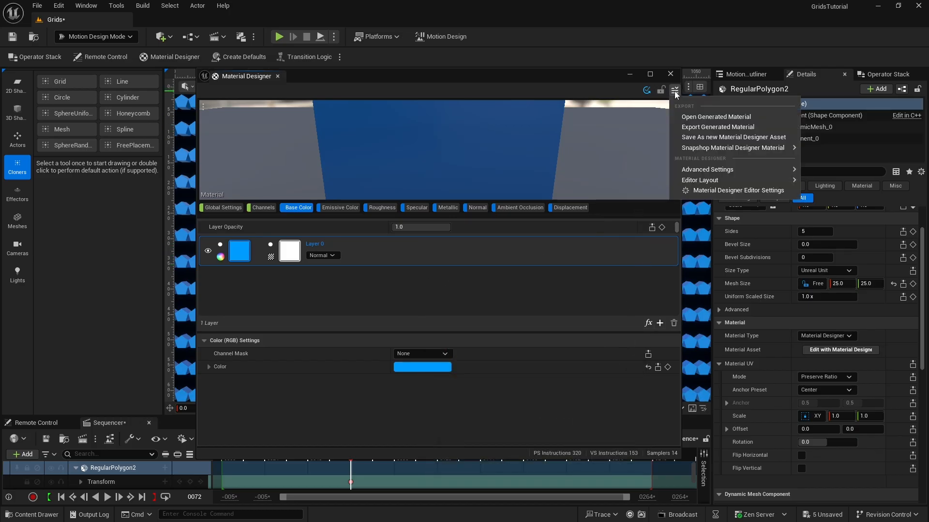
left_click(697, 138)
left_click(227, 191)
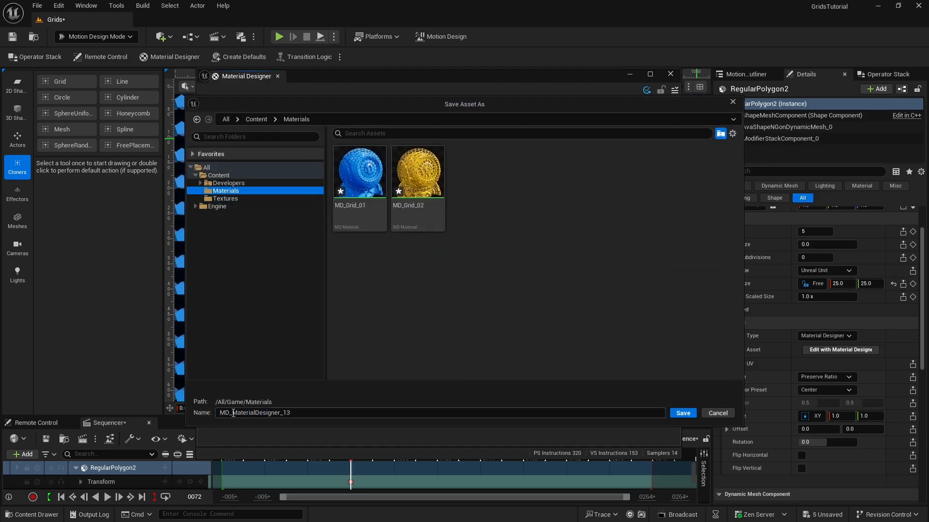
left_click_drag(233, 413, 343, 414)
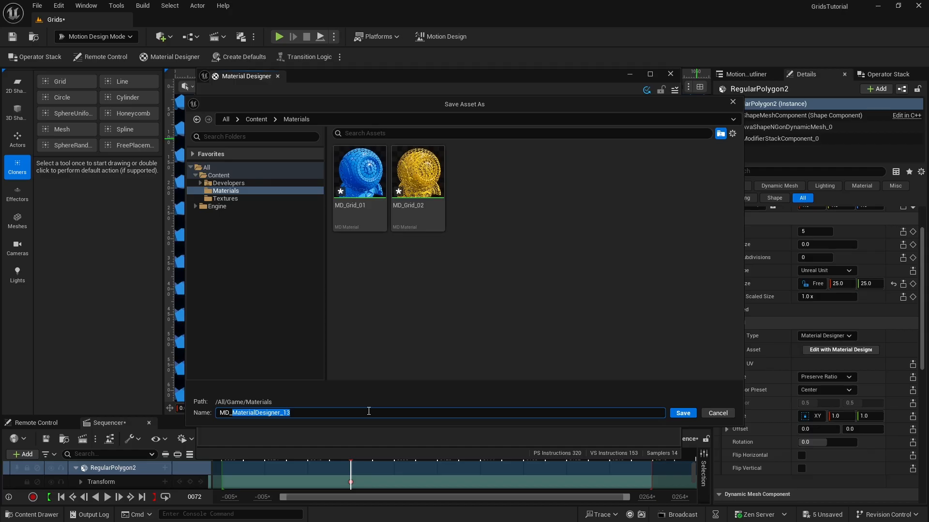
type("Blue")
key("Return")
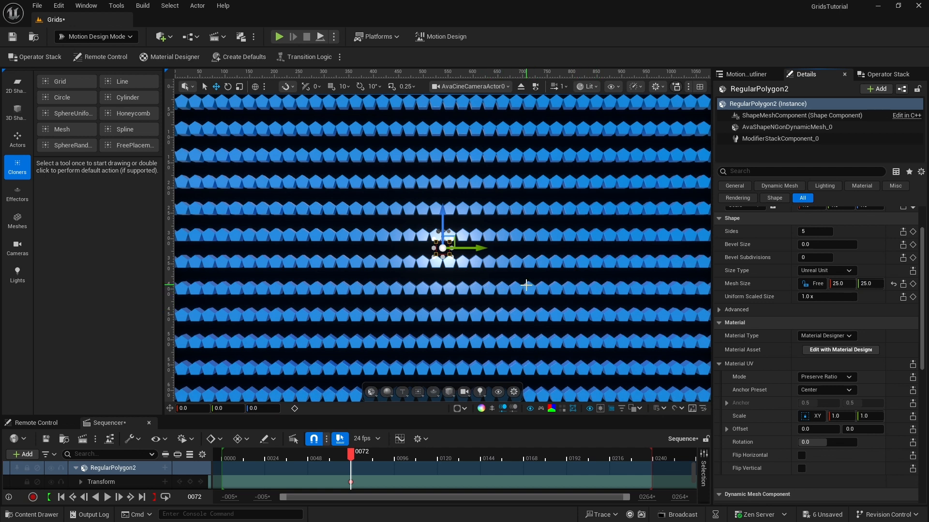
- Set the number of sides of RegularPolygon2, the Cloner's child shape, to 6
left_click(759, 75)
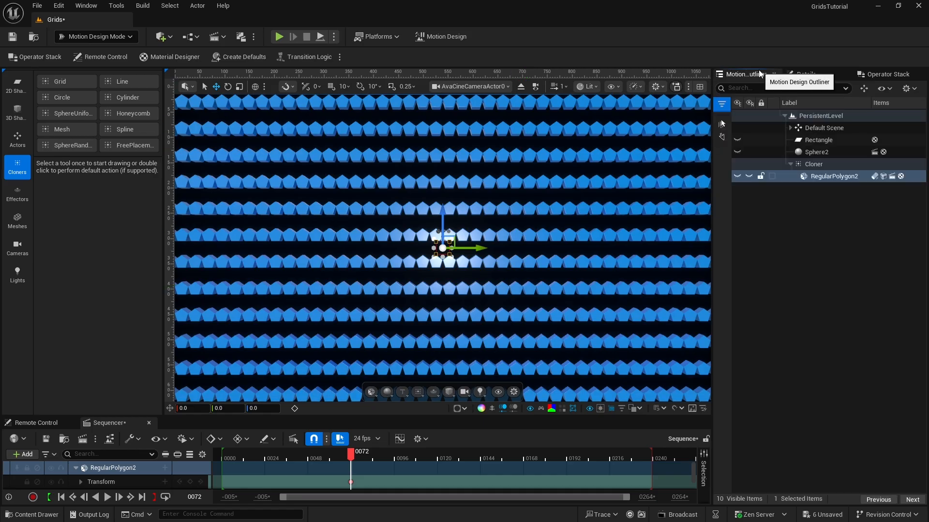
left_click(827, 177)
left_click(805, 75)
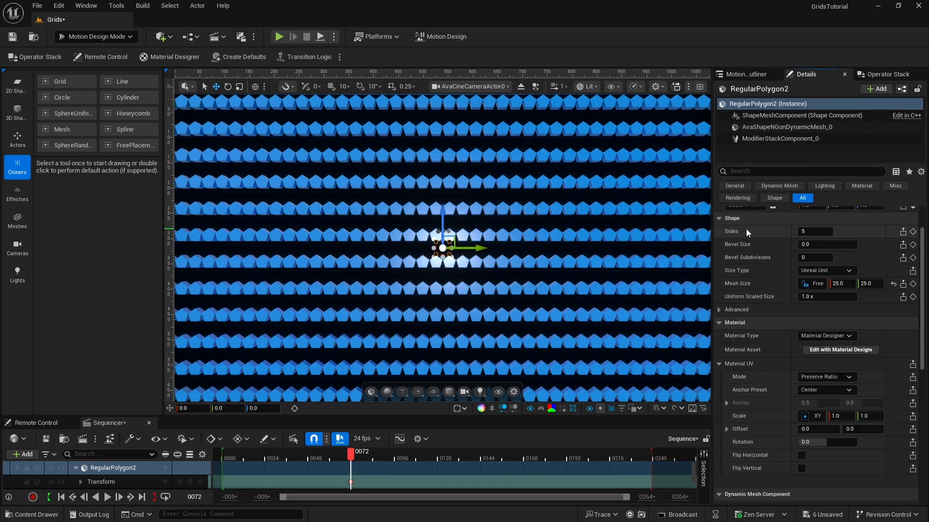
left_click(813, 231)
key("Return")
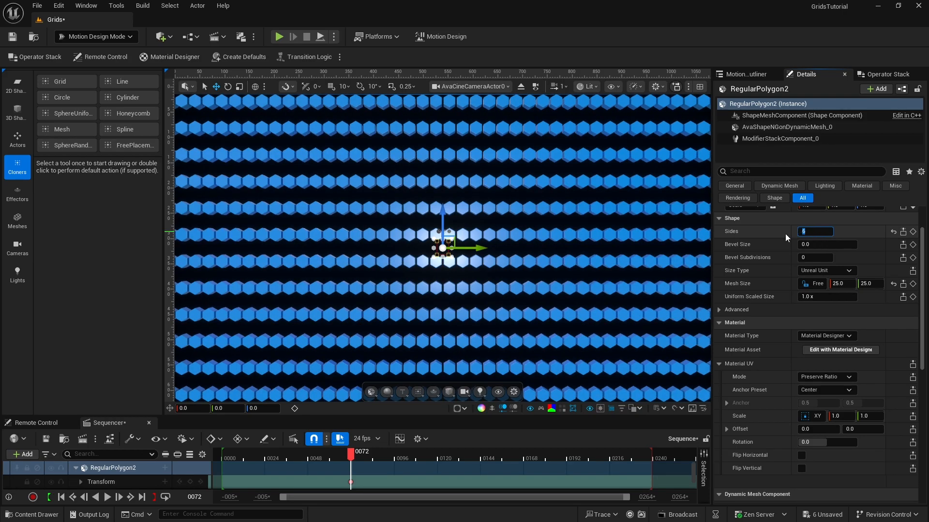
- Collapse the Cloner's hierarchy and duplicate the Cloner together with its child polygon
left_click(746, 74)
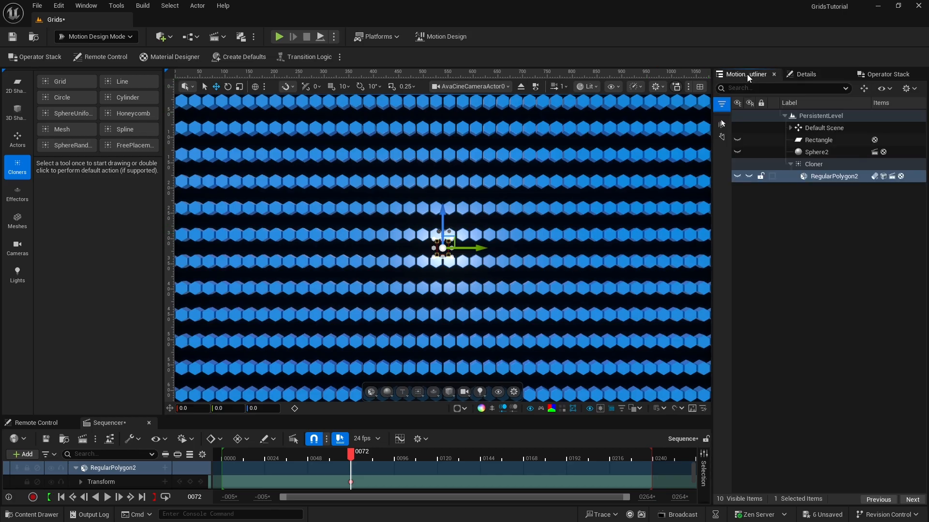
left_click(790, 165)
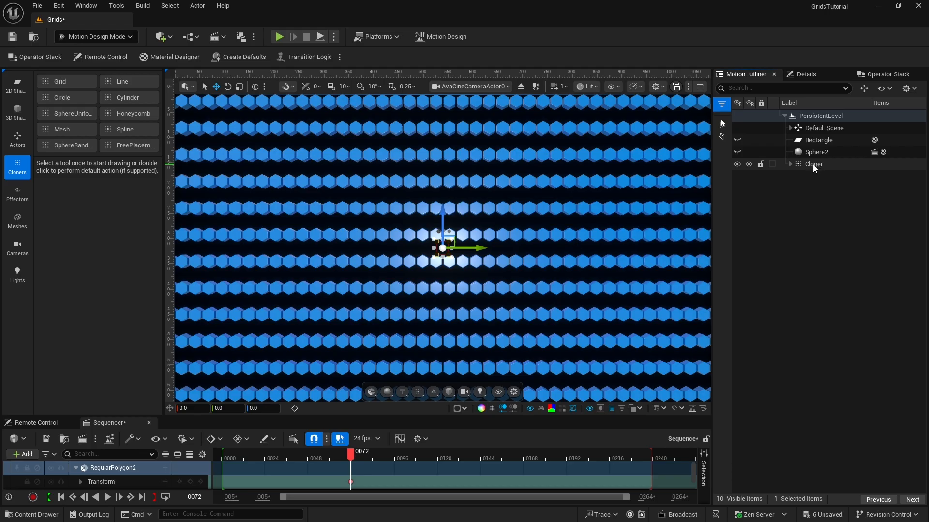
left_click(814, 165)
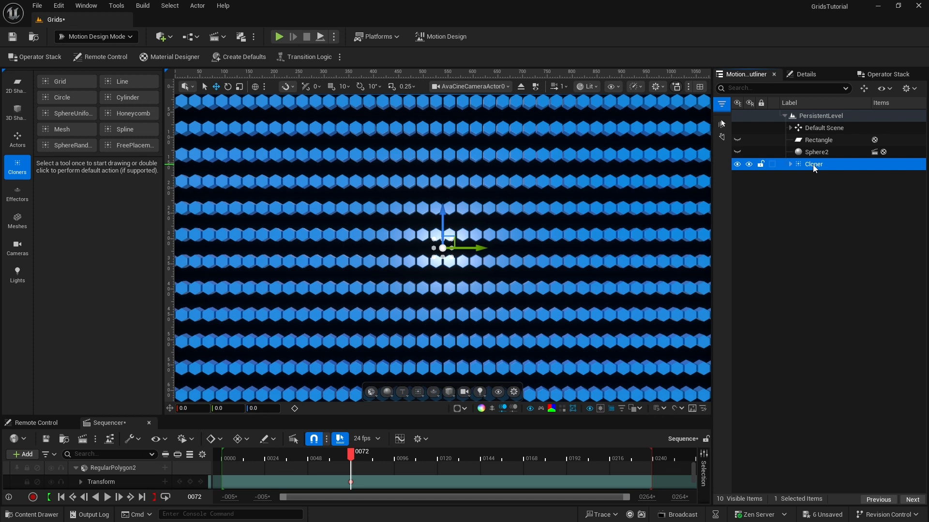
key("ctrl+d")
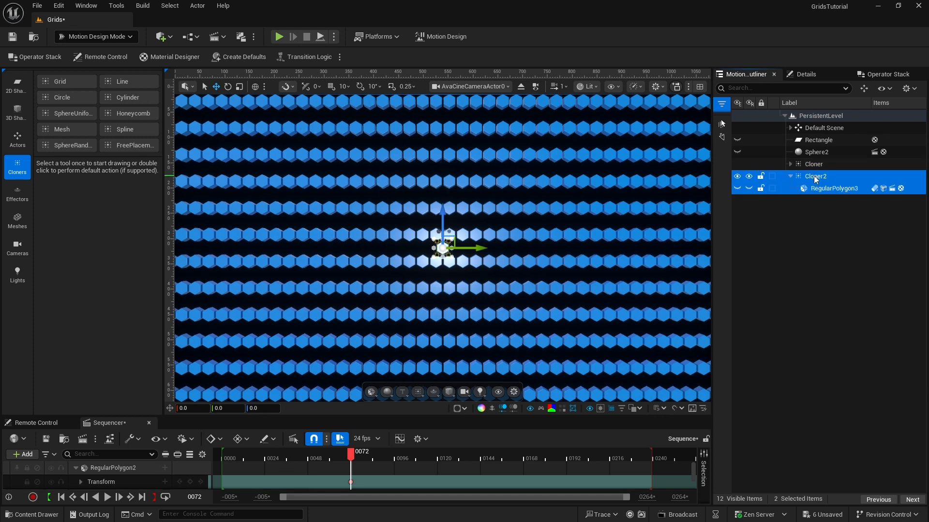
- Offset the duplicate Cloner2 by setting its location to 12 in Y and 24 in Z
left_click(814, 177)
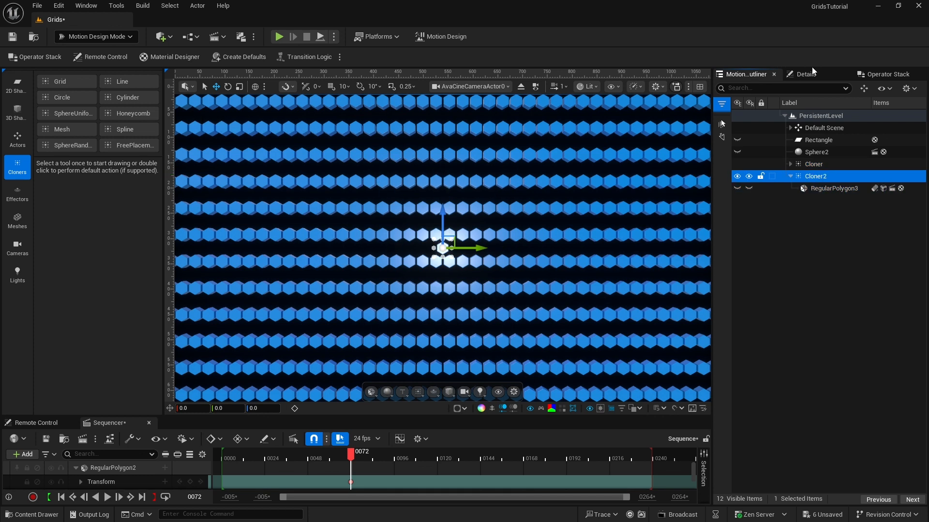
left_click(813, 73)
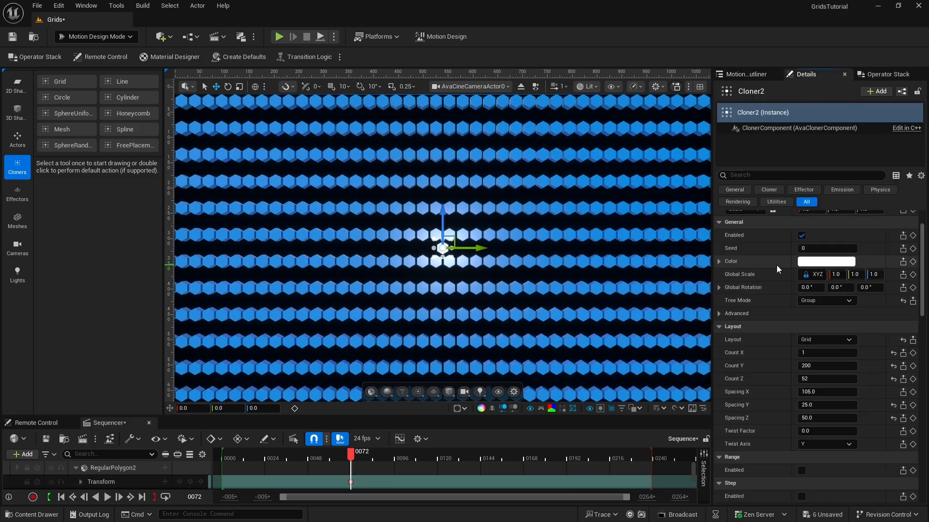
scroll(776, 265, "up", 3)
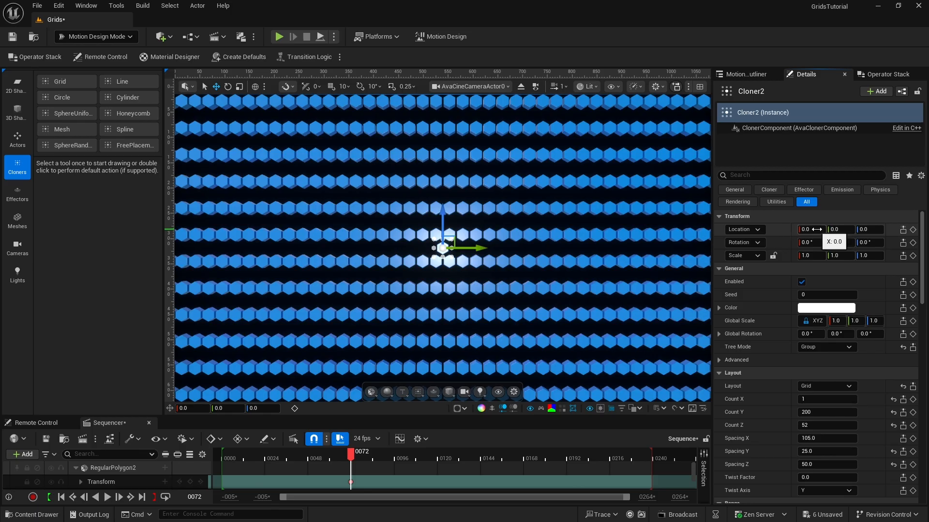
left_click(837, 229)
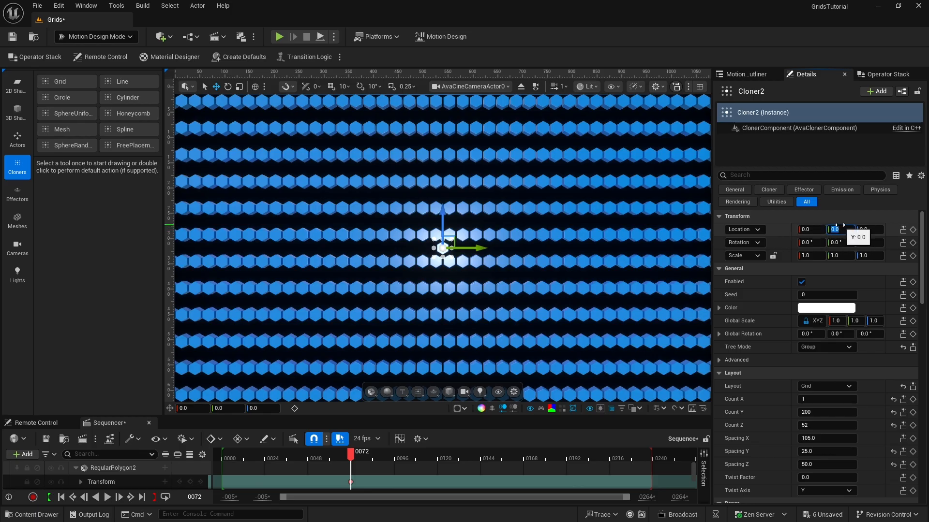
type("12")
key("Return")
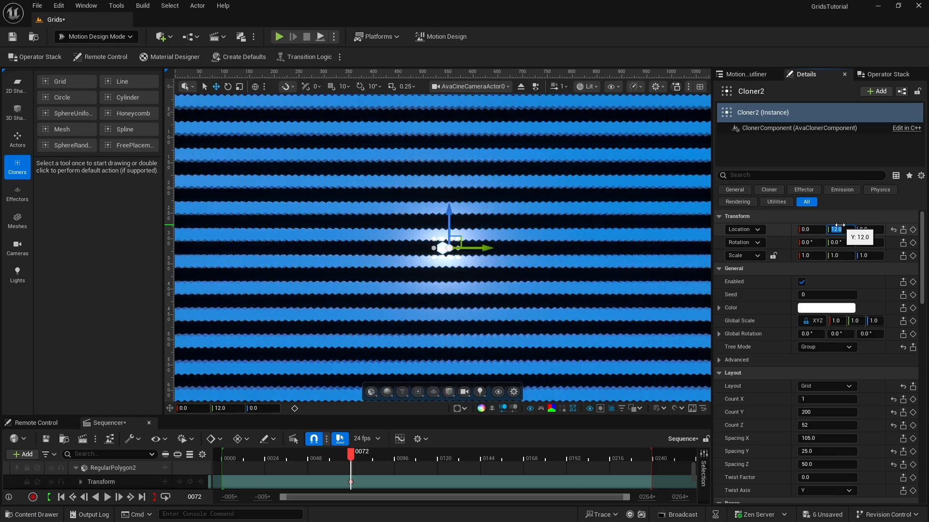
left_click(867, 230)
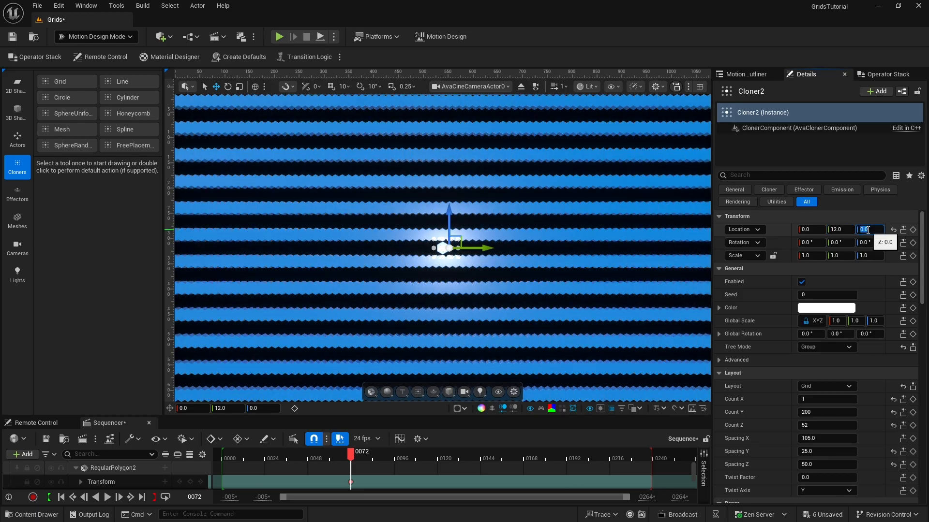
type("24")
key("Return")
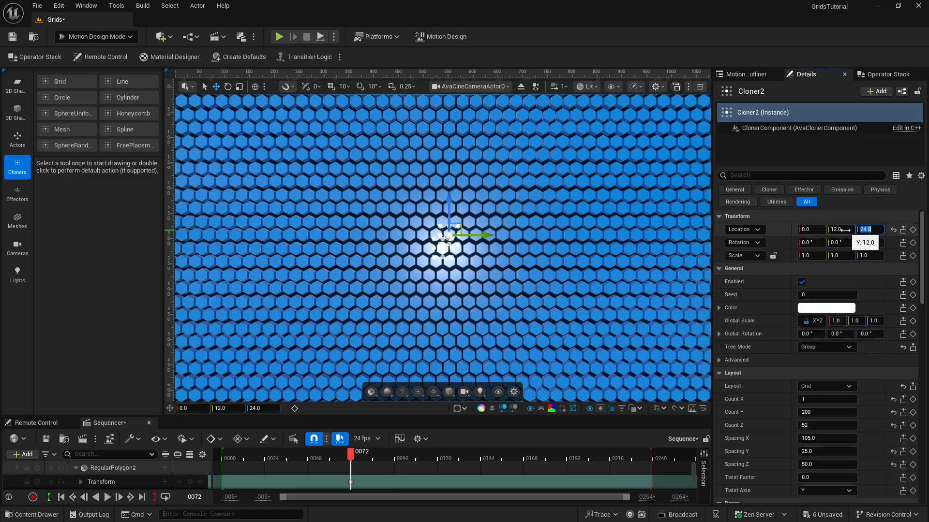
- Review the shape properties of RegularPolygon3 inside Cloner2, and reselect Cloner2
left_click(761, 75)
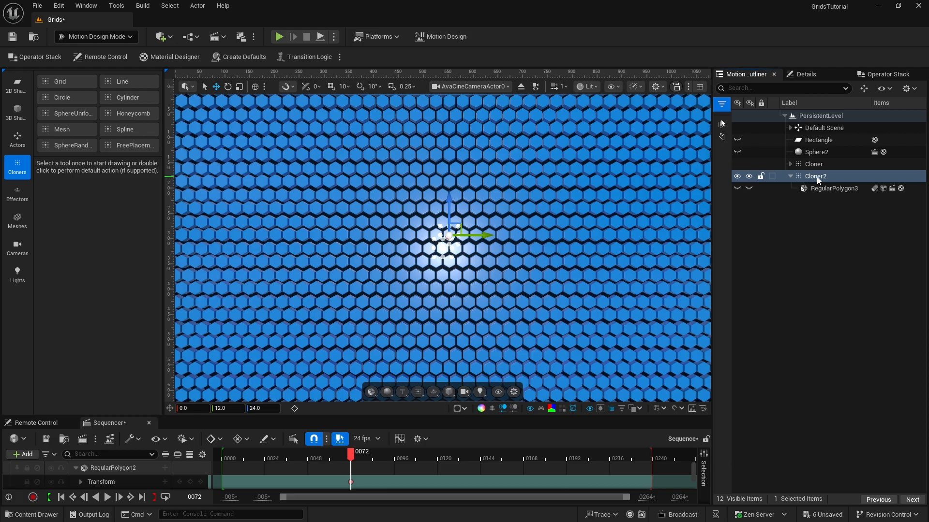
left_click(822, 188)
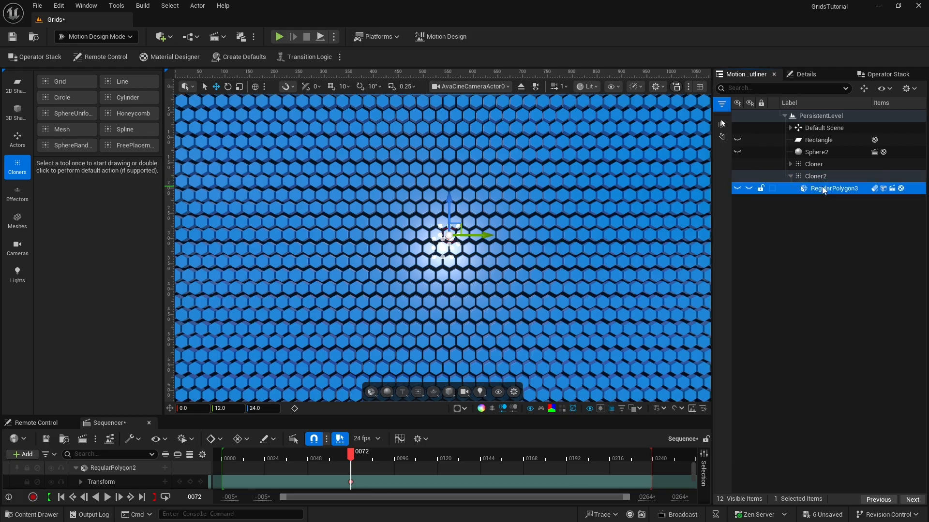
left_click(806, 74)
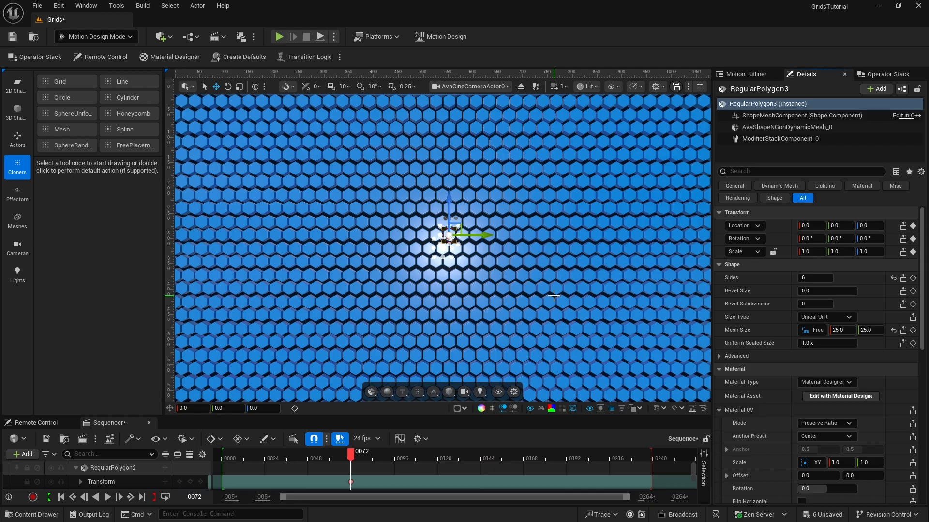
left_click(622, 280)
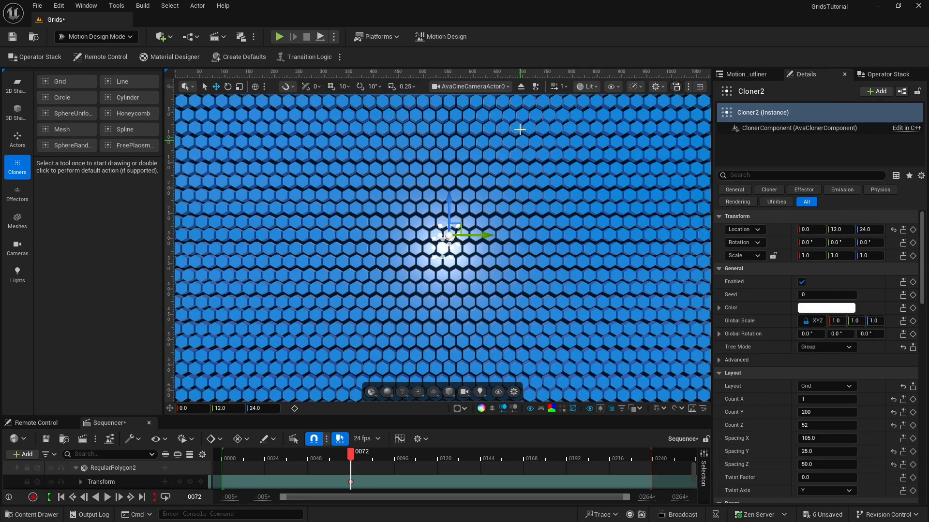
- Examine the interlocking hexagon grid from several angles and distances in the Perspective view, and return to the AvaCineCameraActor0 view
left_click(520, 86)
right_click_drag(407, 240, 403, 276)
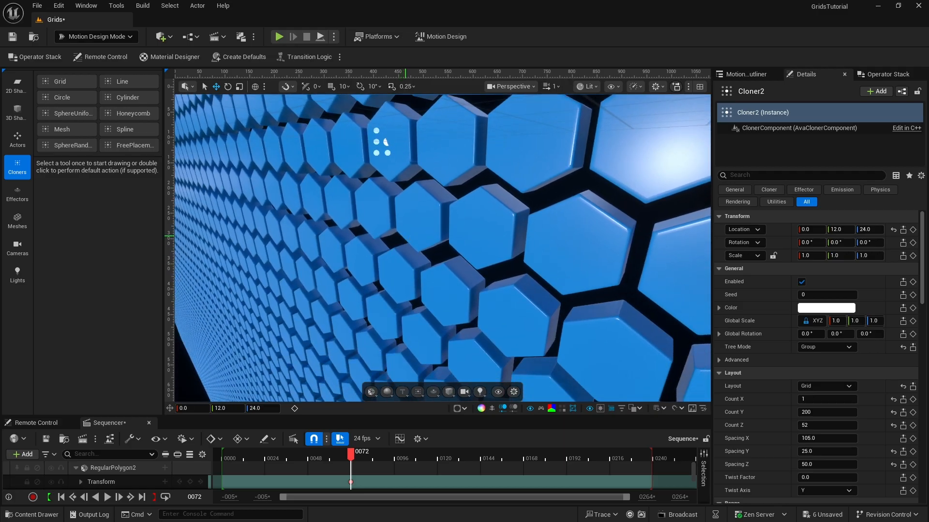
right_click_drag(405, 235, 458, 217)
key("s")
key("w")
key("w")
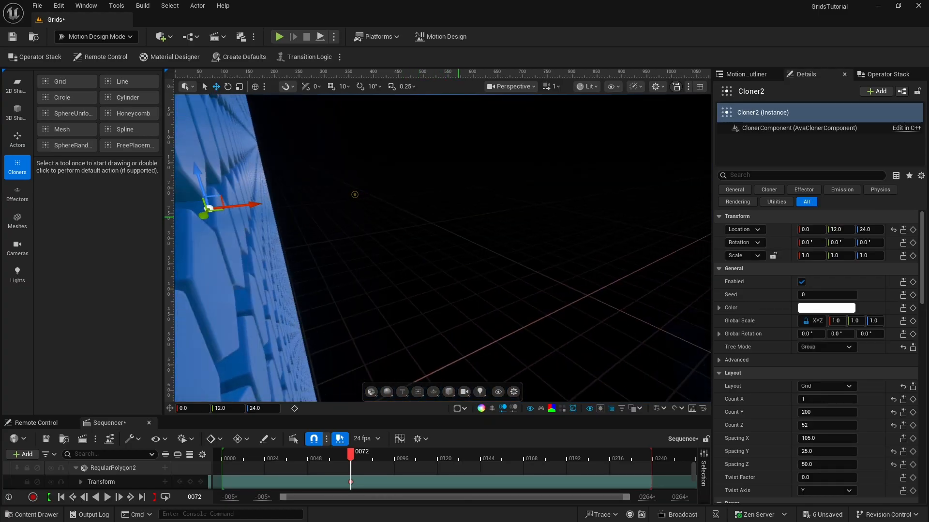
right_click_drag(417, 193, 454, 207)
key("a")
key("q")
right_click_drag(420, 174, 452, 194)
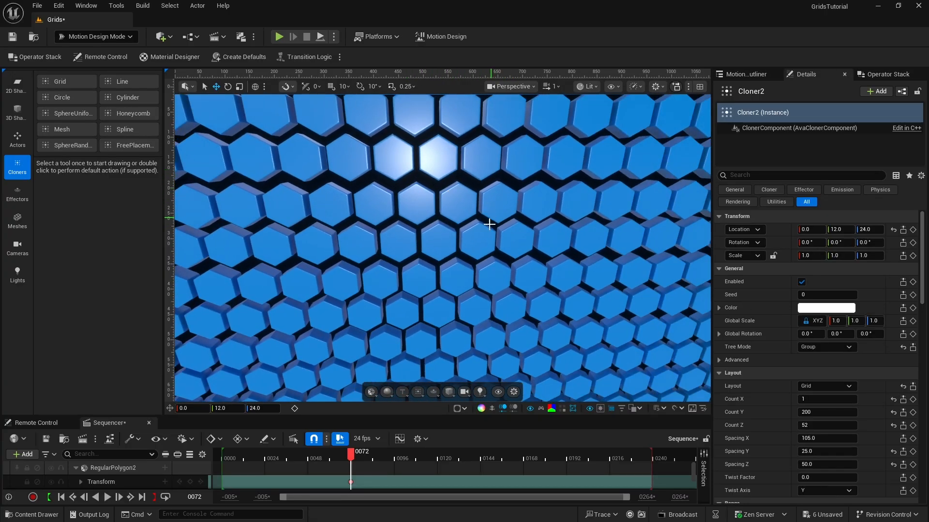
right_click_drag(475, 227, 474, 208)
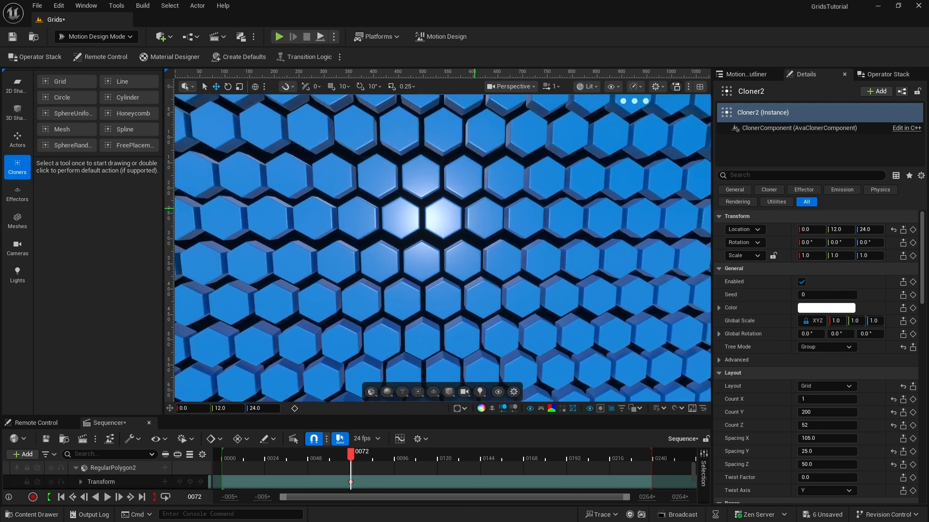
scroll(505, 184, "down", 10)
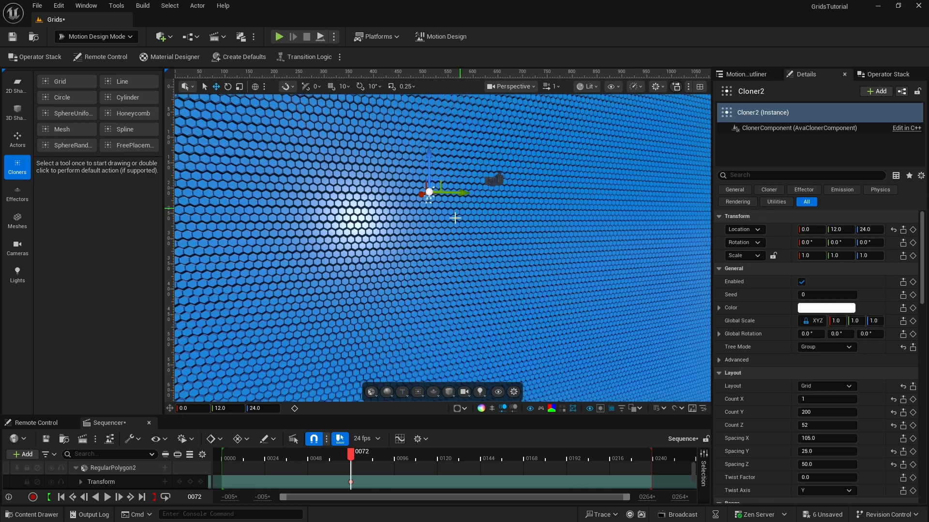
left_click(516, 87)
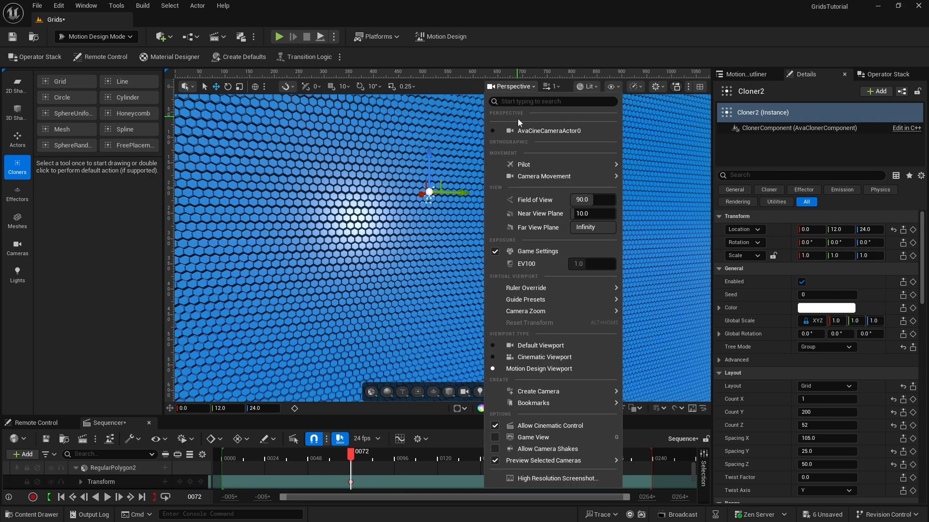
left_click(520, 130)
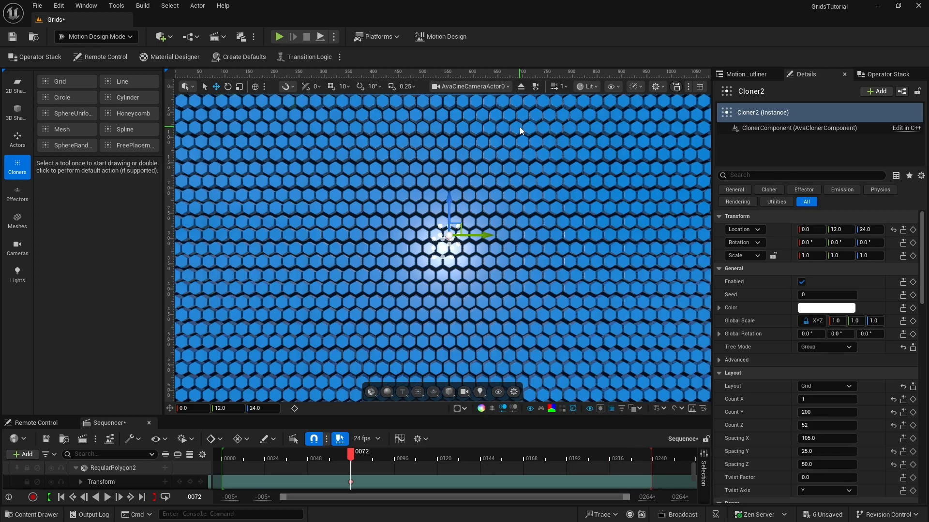
- Hide both Cloner and Cloner2, collapse Cloner2's hierarchy, and clear the selection
left_click(748, 76)
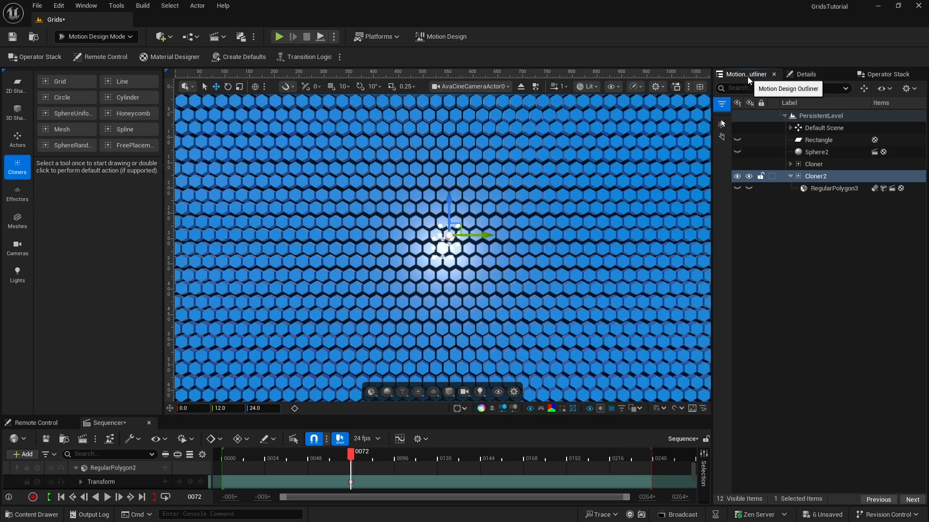
left_click(737, 164)
left_click(737, 177)
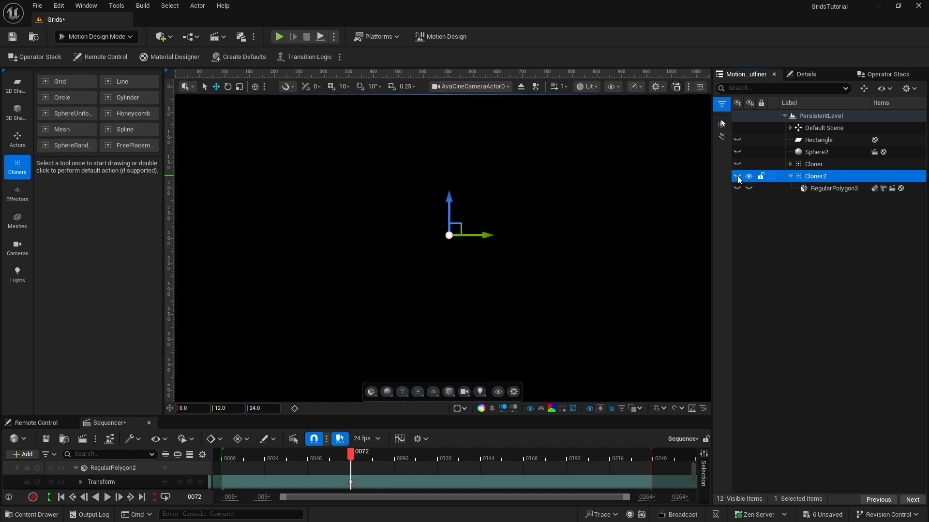
left_click(788, 176)
left_click(793, 212)
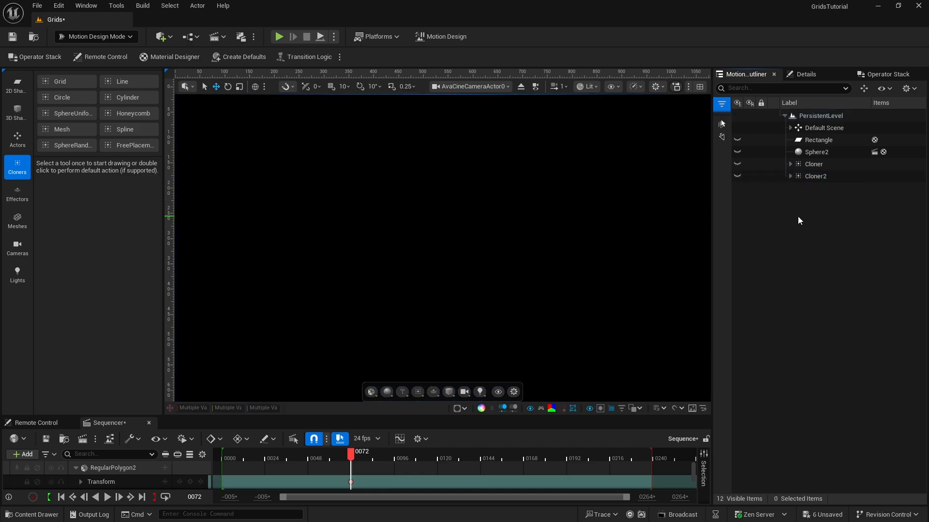
- Create a default 2D regular polygon at the scene's origin and set its sides to 6
left_click(18, 92)
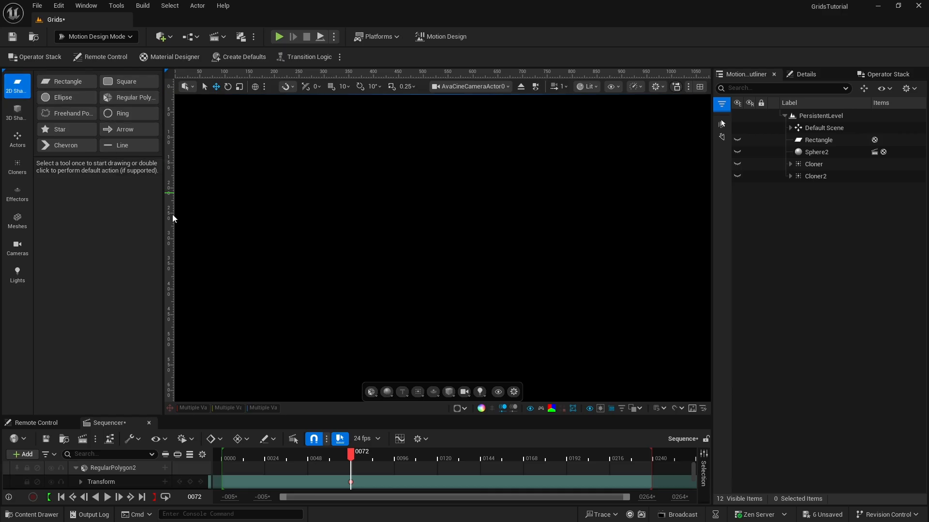
left_click(129, 99)
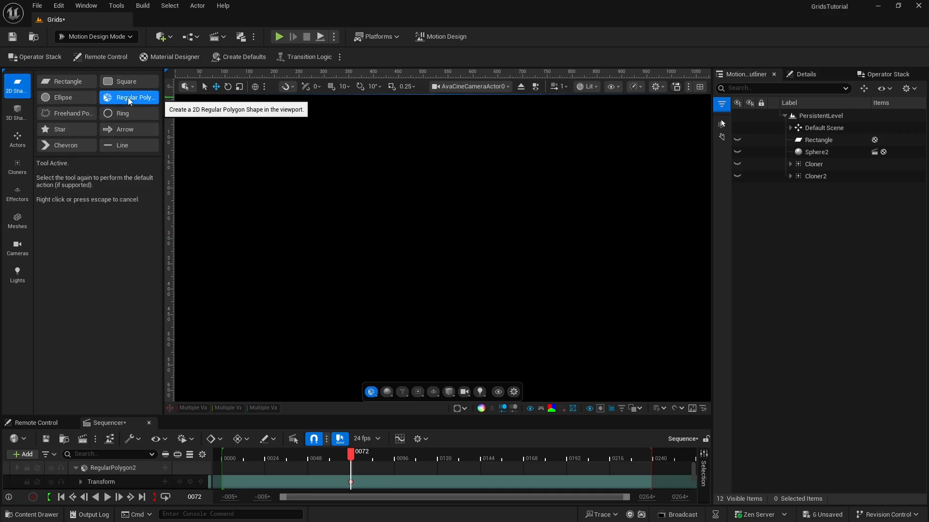
left_click(129, 100)
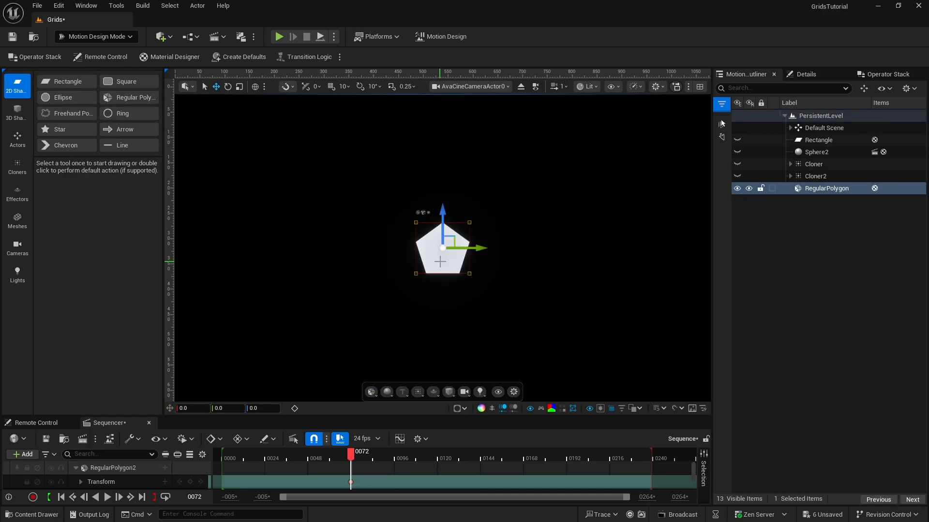
left_click(806, 75)
left_click(809, 279)
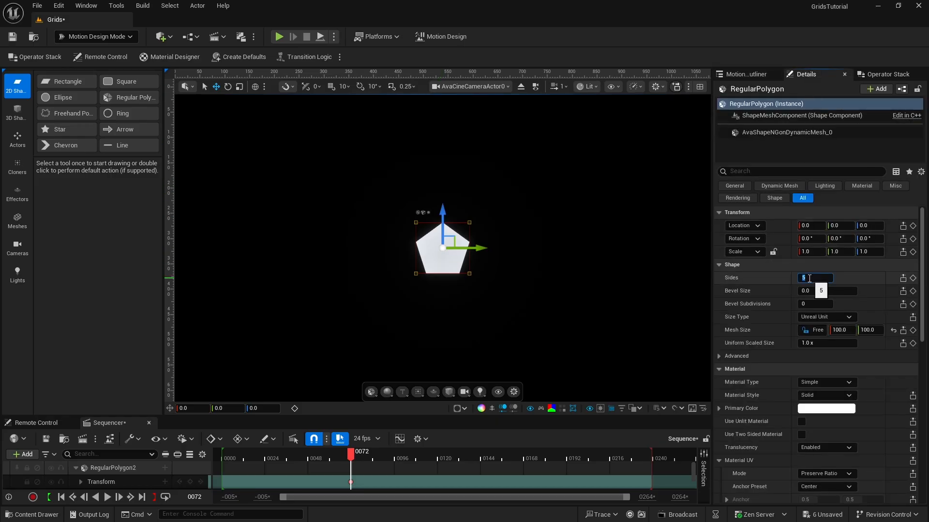
type("6")
key("Return")
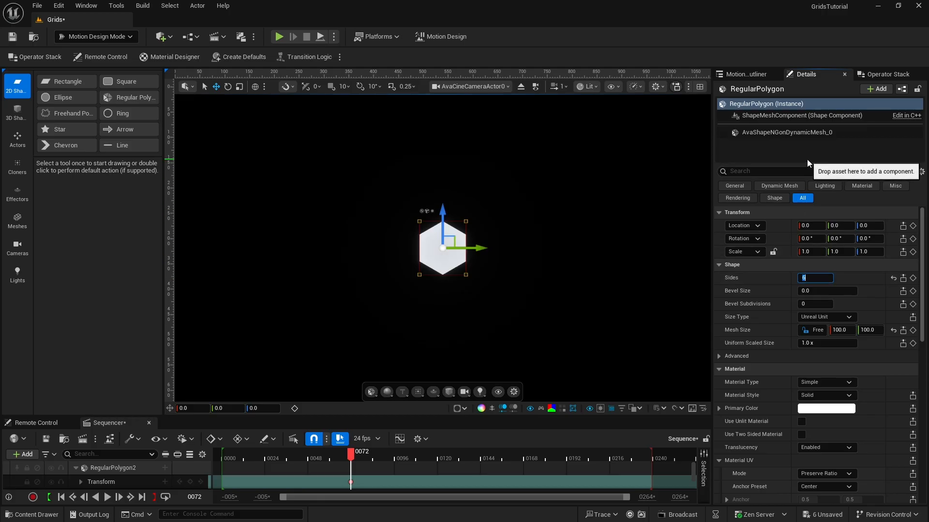
- Add an Outline modifier to the hexagon and set its distance to 2
left_click(872, 77)
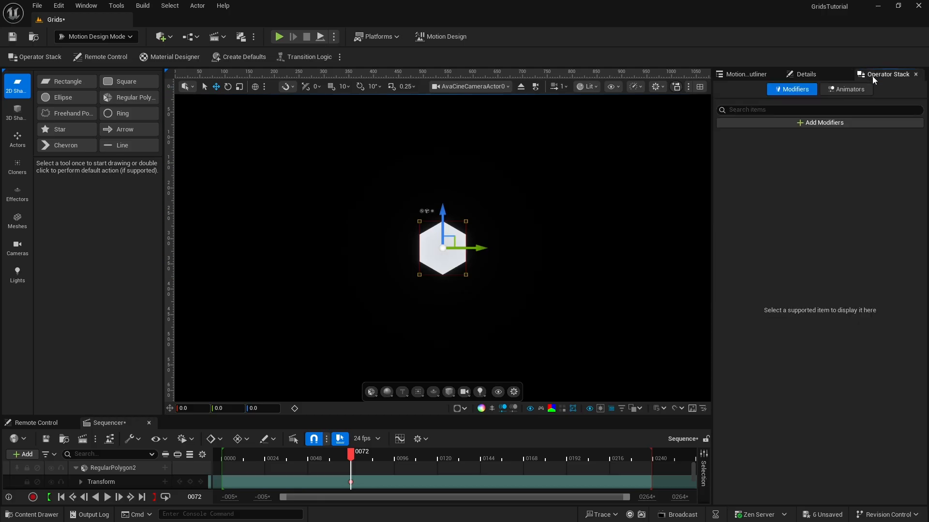
left_click(815, 123)
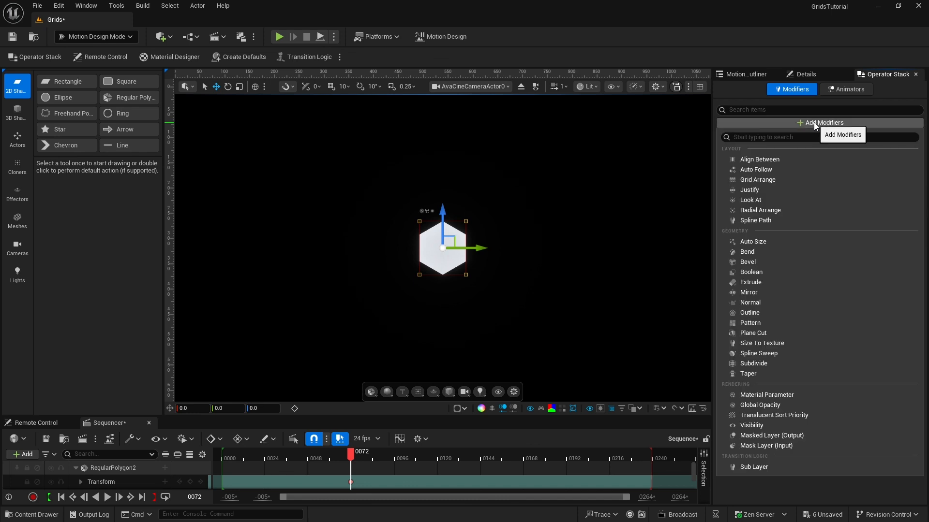
left_click(767, 312)
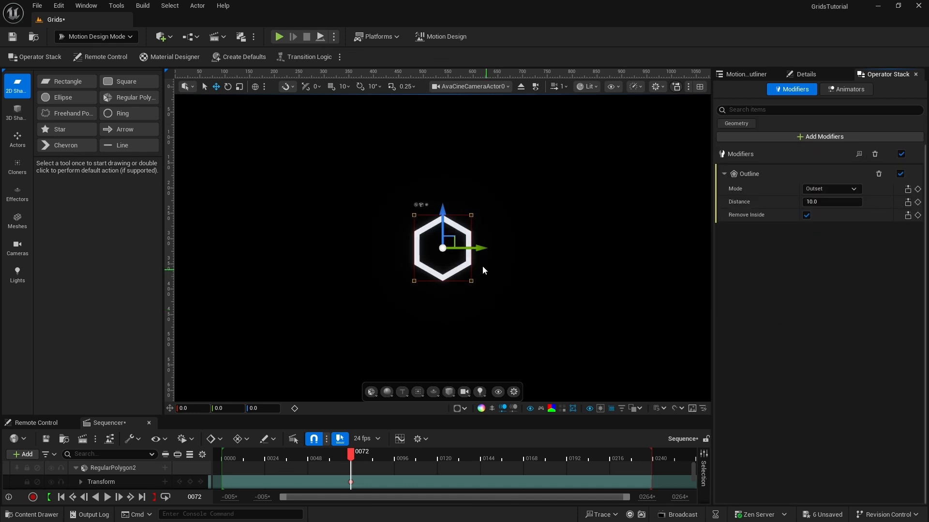
left_click(813, 203)
type("2")
key("Return")
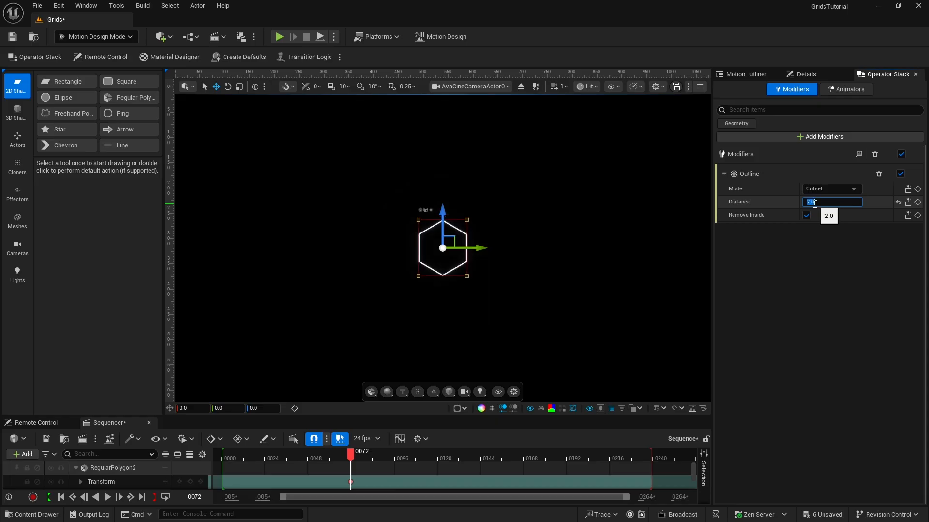
- Add an Extrude modifier to the hexagon outline and set its depth to 10 cm
left_click(822, 136)
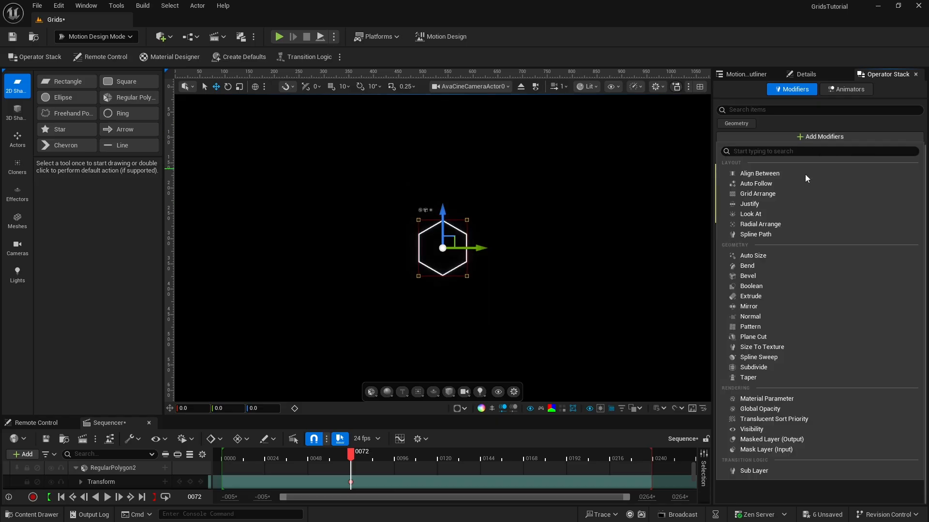
left_click(776, 297)
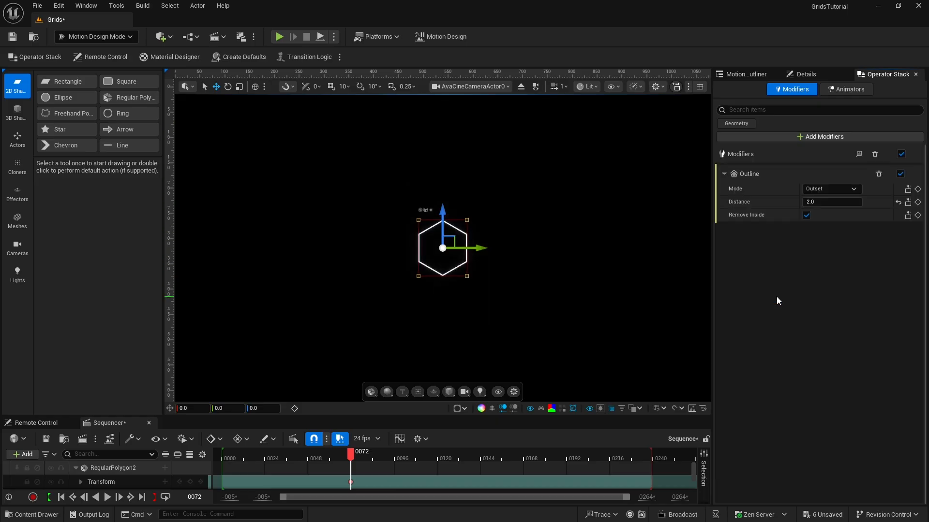
left_click(815, 250)
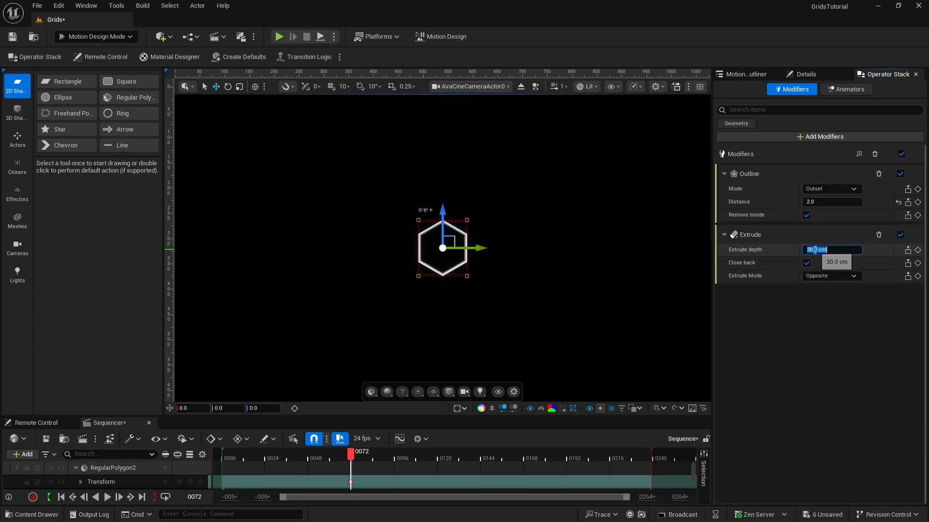
type("10")
key("Return")
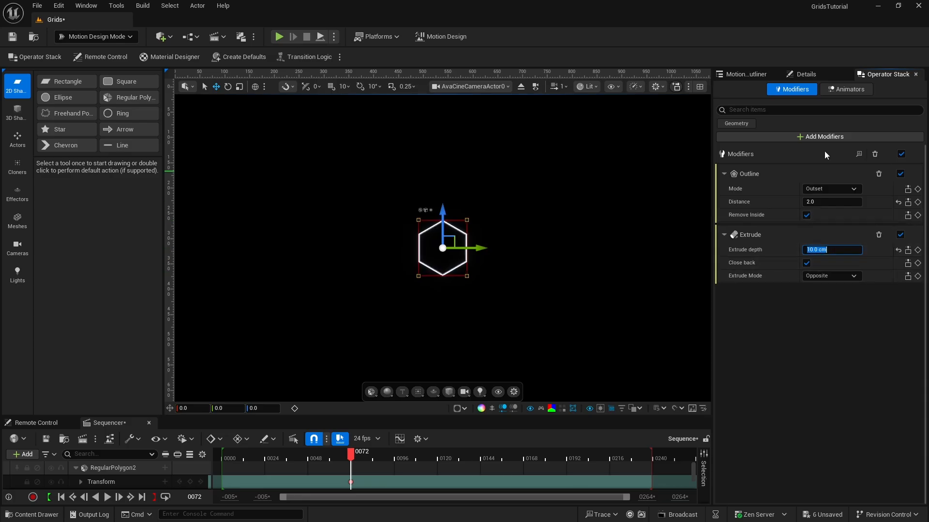
- Add a Bevel modifier to the extruded hexagon with 2 iterations and a roundness of 2
left_click(824, 137)
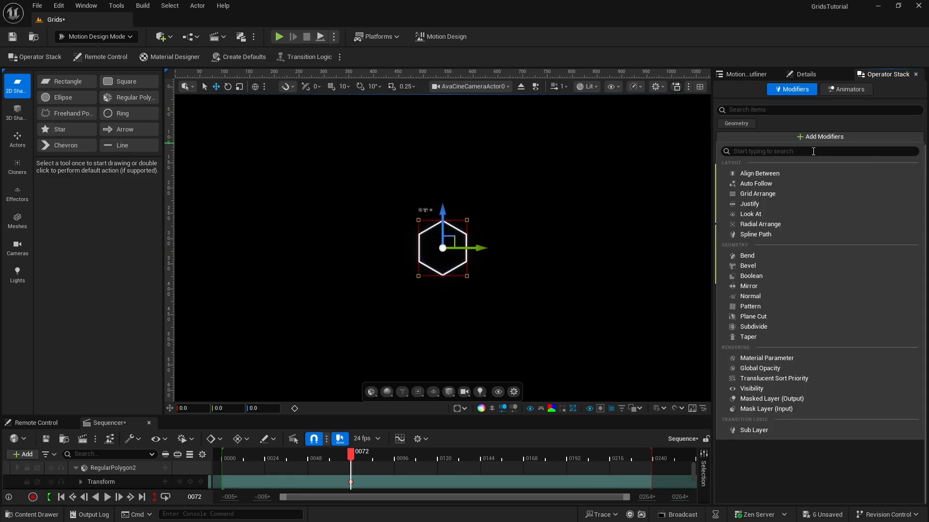
left_click(779, 265)
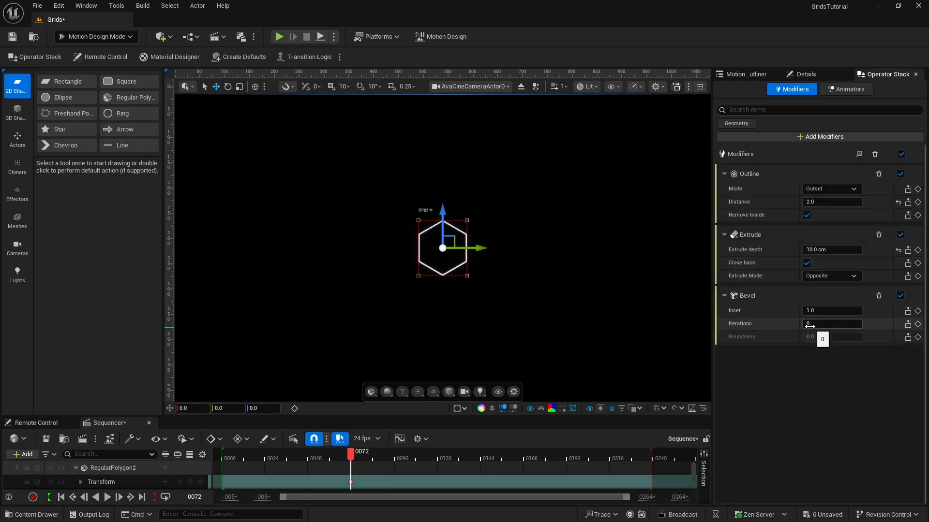
left_click(811, 327)
left_click(811, 325)
type("2")
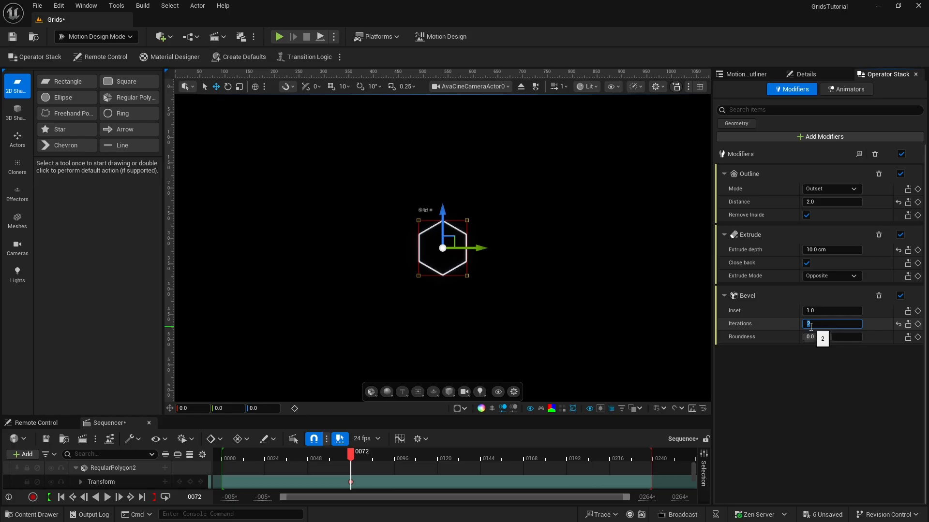
left_click(810, 337)
type("2")
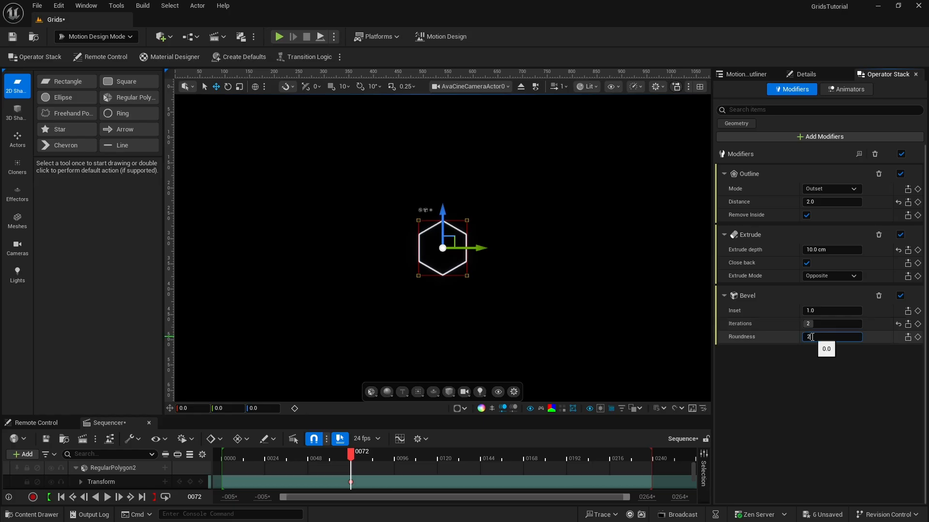
left_click(809, 360)
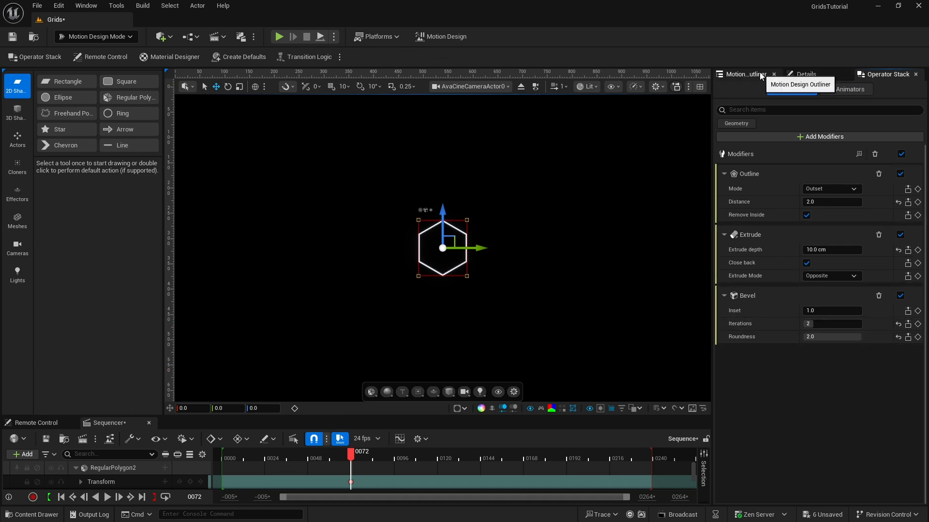
- Lock the hexagon's mesh size proportions to XY and set the size to 50
left_click(799, 75)
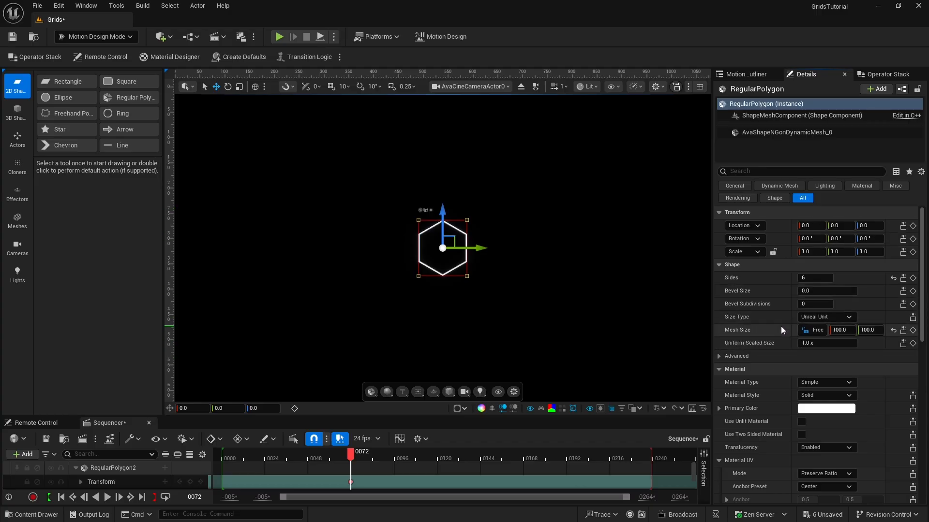
left_click(818, 331)
left_click(817, 352)
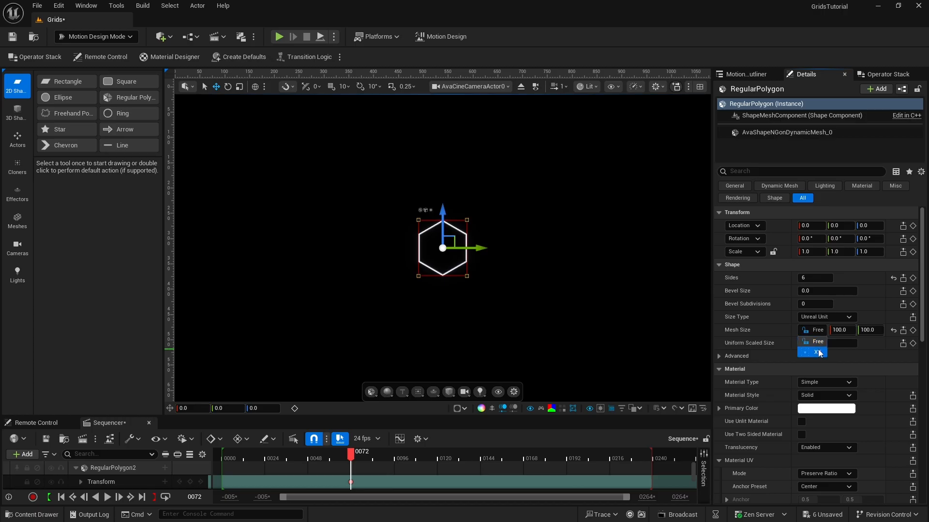
left_click(841, 330)
type("50")
key("Return")
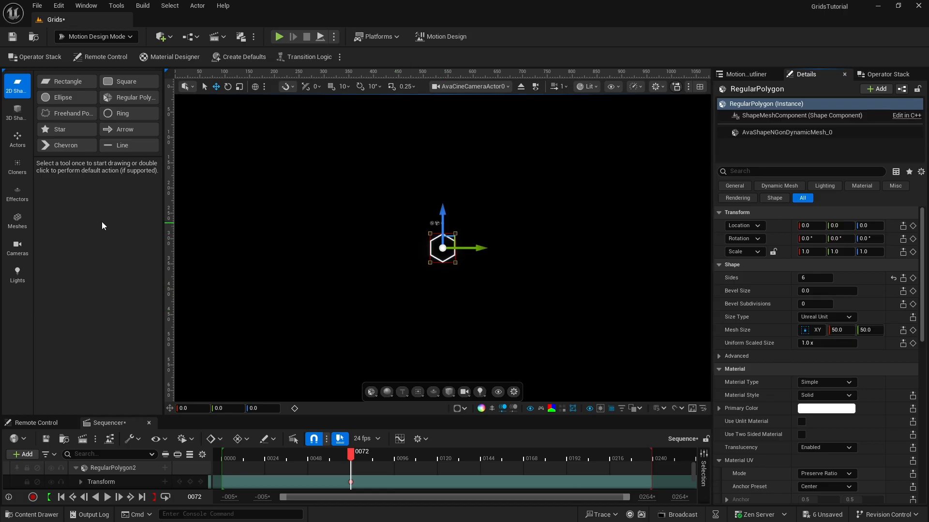
- Create a default Grid cloner and replace its DefaultClone child with the outlined RegularPolygon
left_click(20, 167)
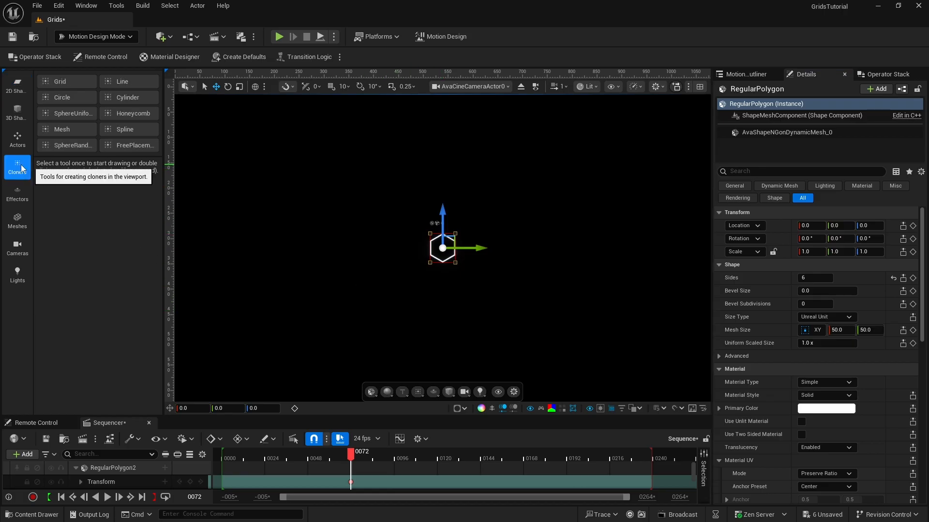
double_click(71, 80)
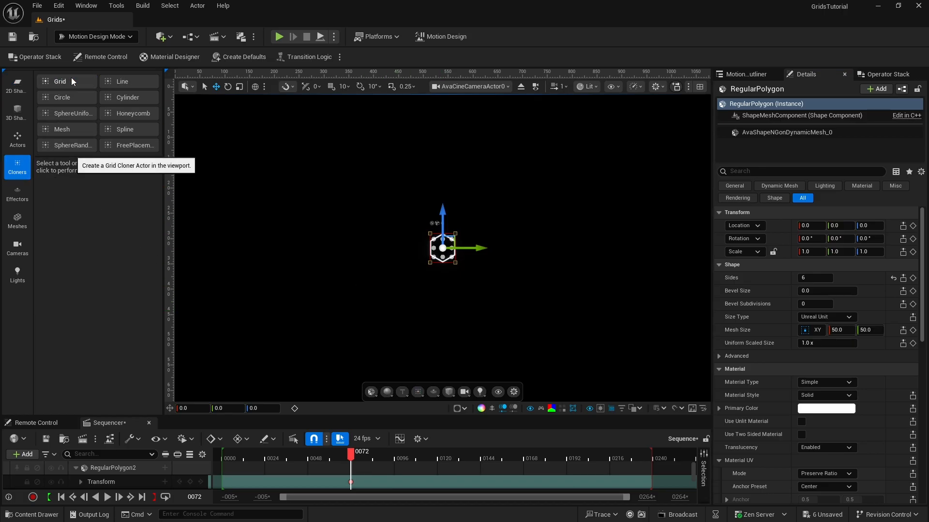
left_click(740, 74)
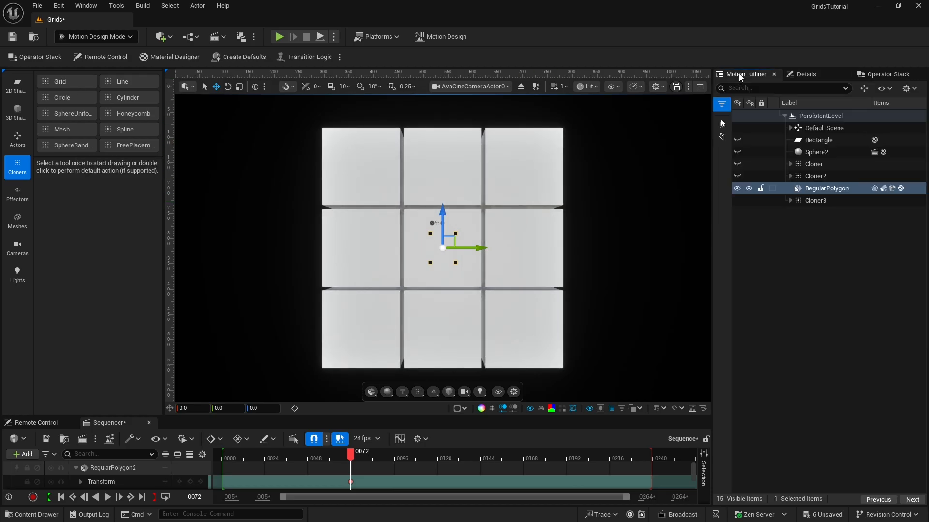
left_click(814, 200)
left_click(790, 200)
left_click(804, 213)
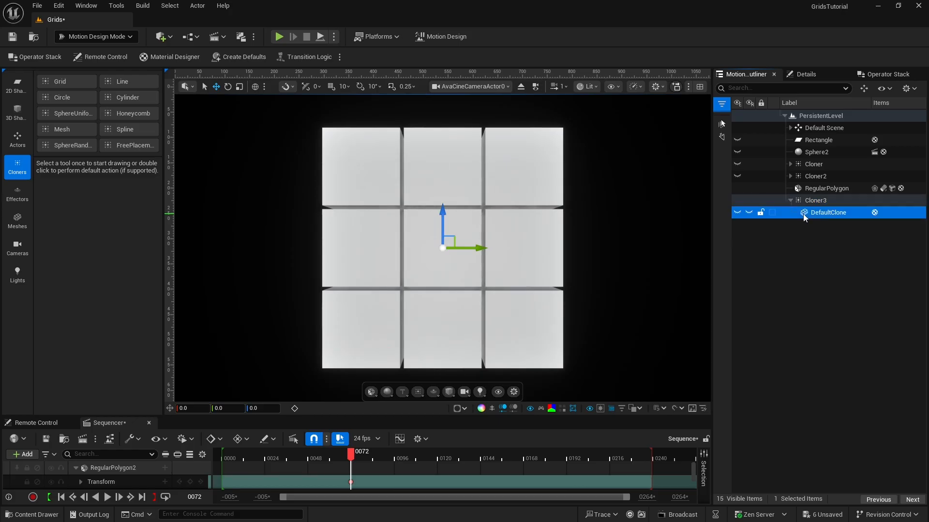
key("Delete")
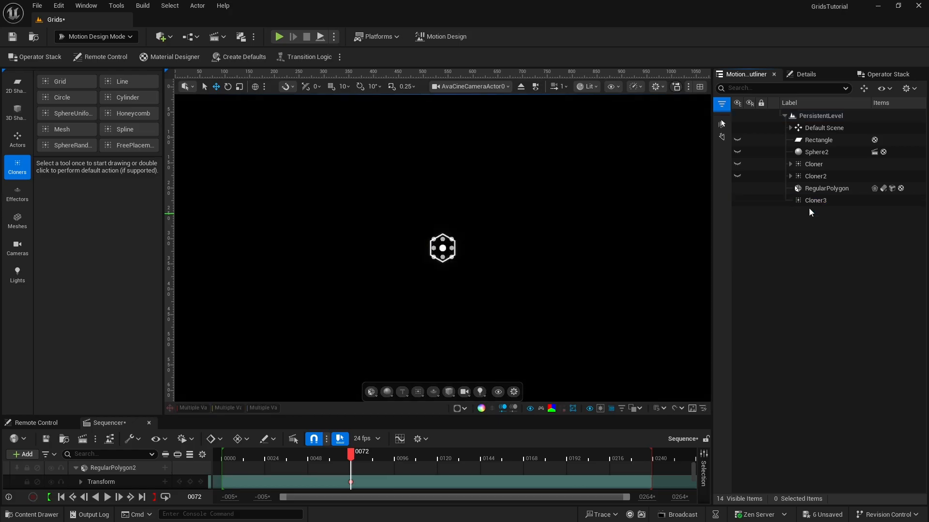
left_click_drag(813, 189, 810, 202)
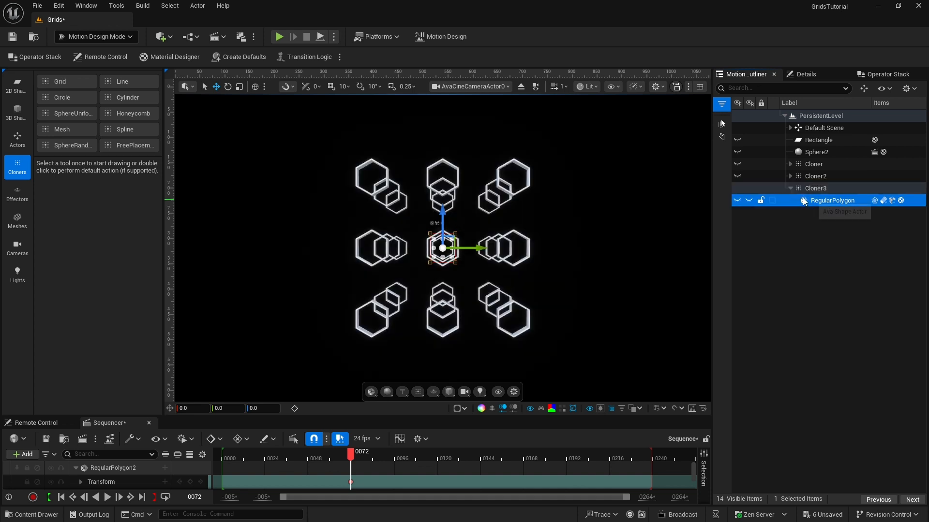
- Set the grid counts of Cloner3 to 1 in X, 80 in Y and 30 in Z
left_click(814, 192)
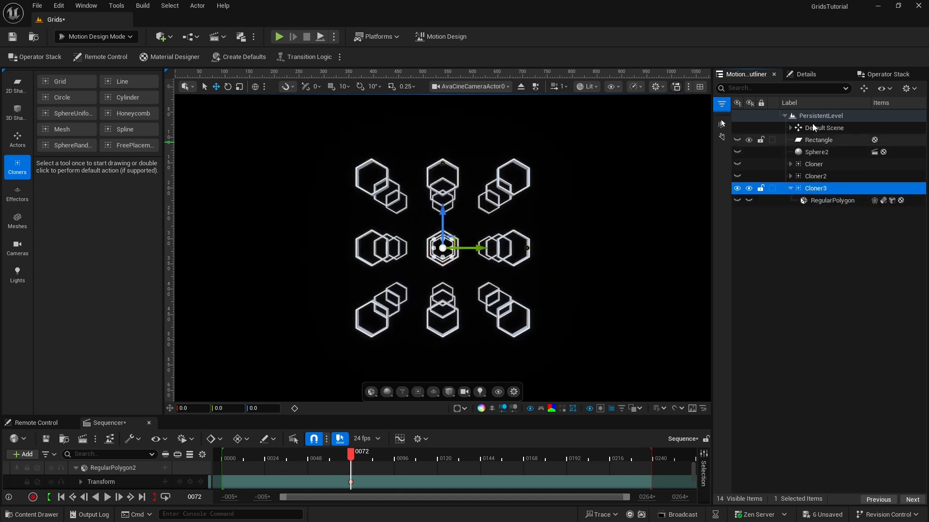
left_click(807, 76)
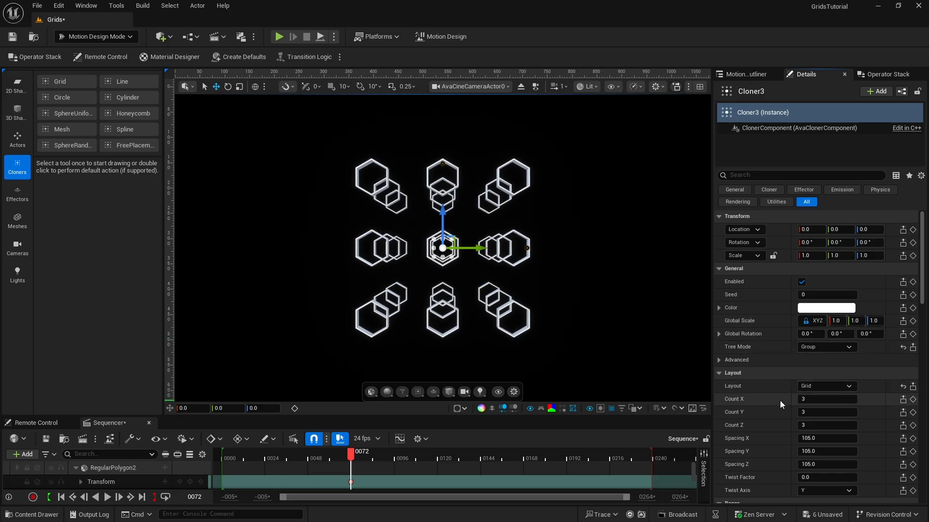
left_click(804, 412)
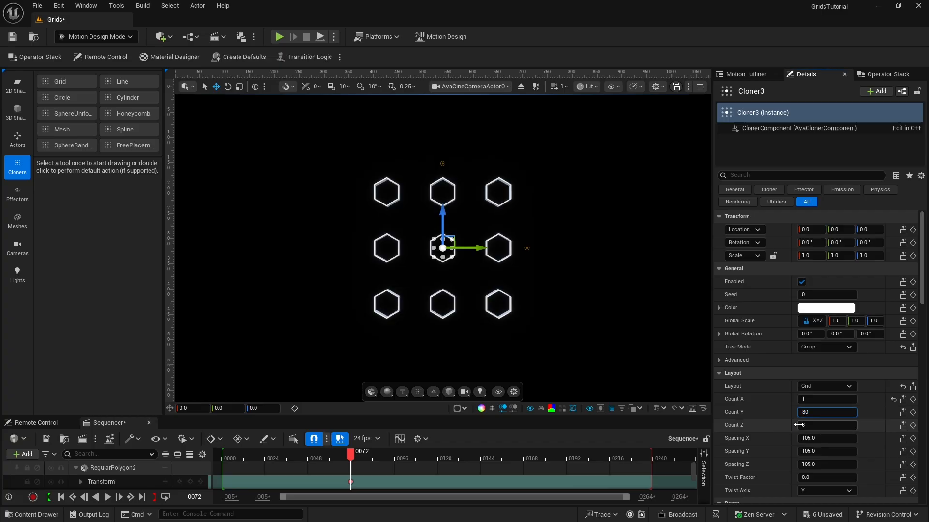
key("Return")
left_click(802, 425)
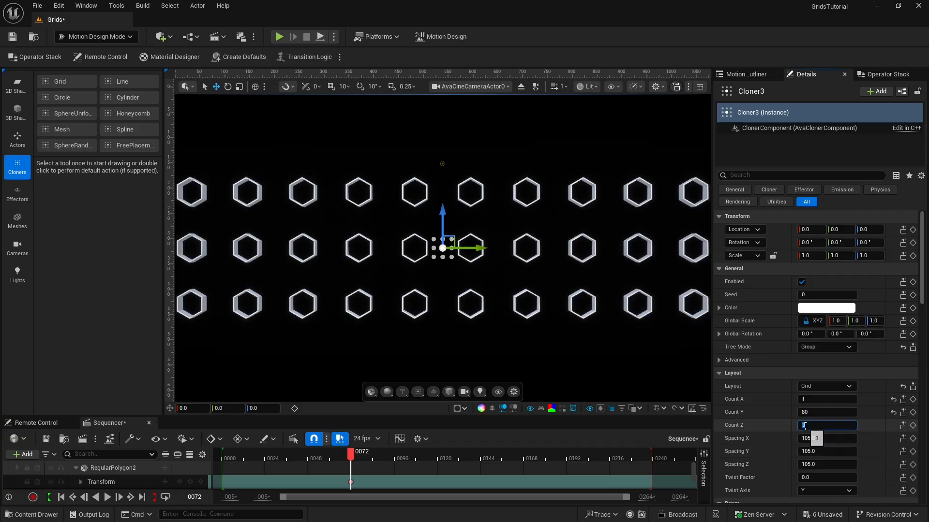
type("30")
key("Return")
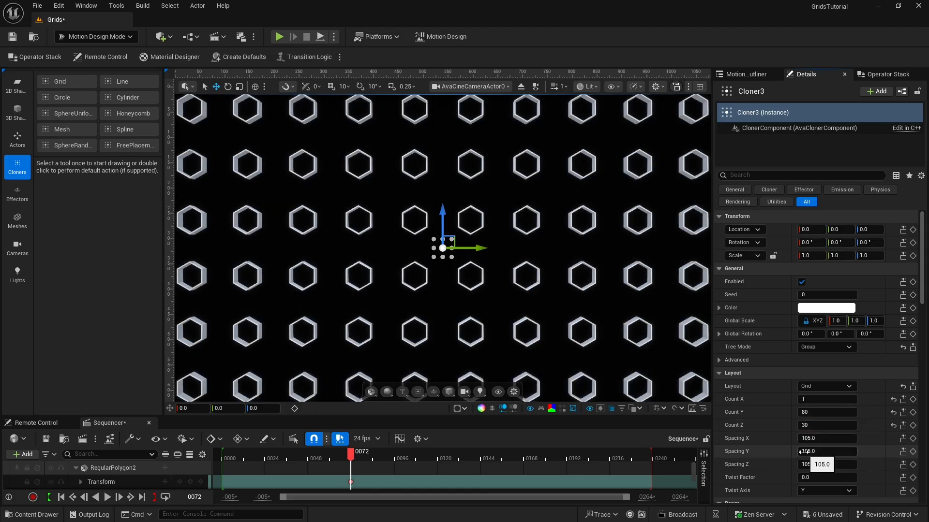
- Set the grid spacing of Cloner3 to 47 in Y and 82 in Z
left_click(803, 451)
type("47")
key("Return")
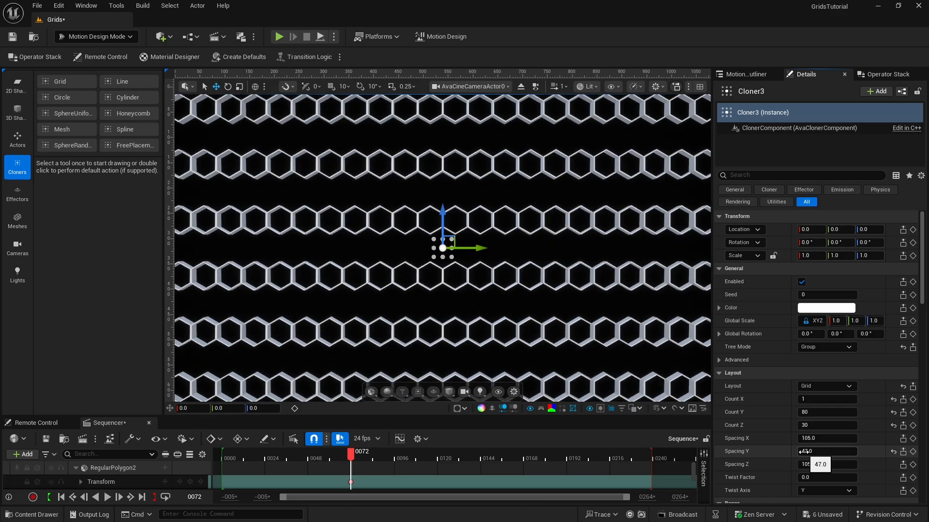
left_click(807, 465)
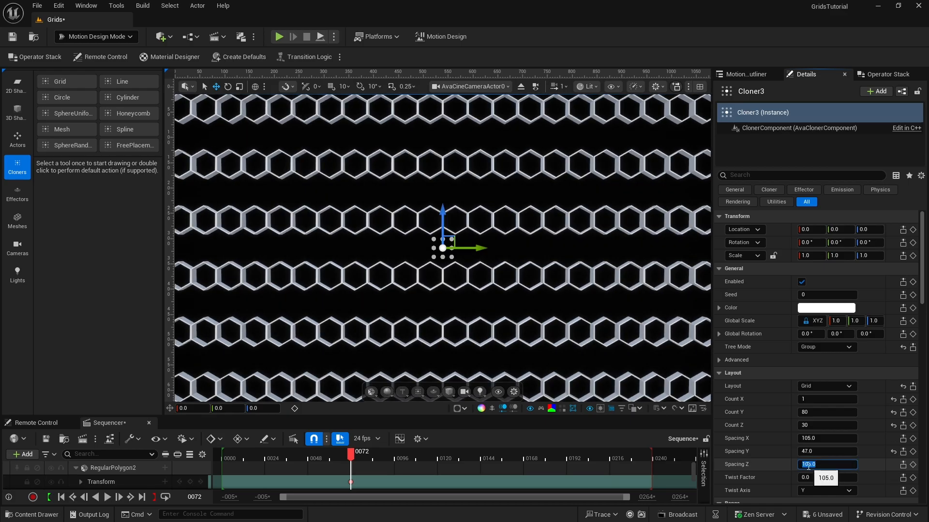
type("82")
key("Return")
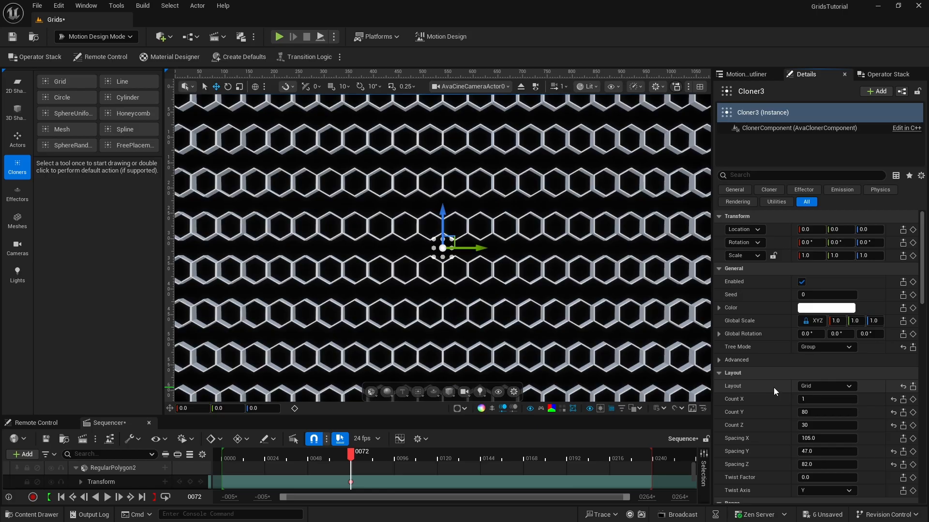
- Switch the material type of Cloner3's RegularPolygon to Asset and assign the MD_Blue material
left_click(761, 75)
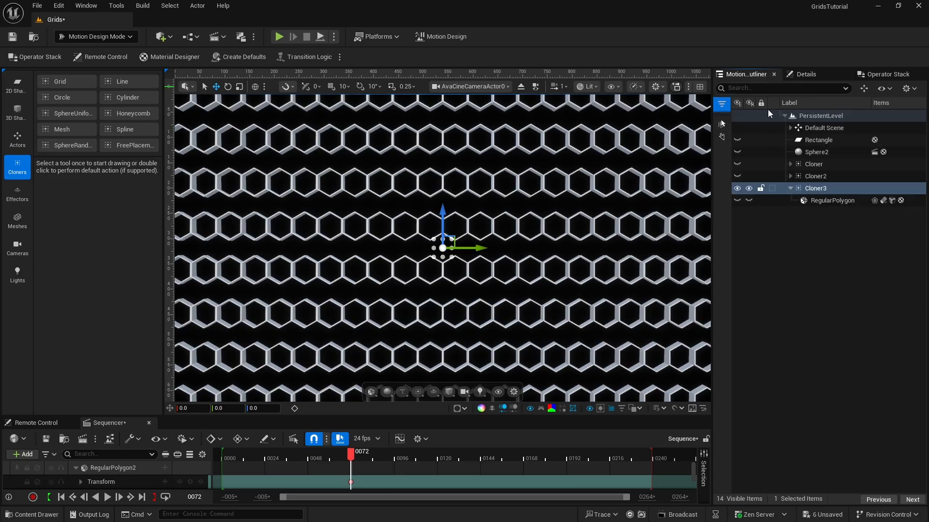
left_click(820, 201)
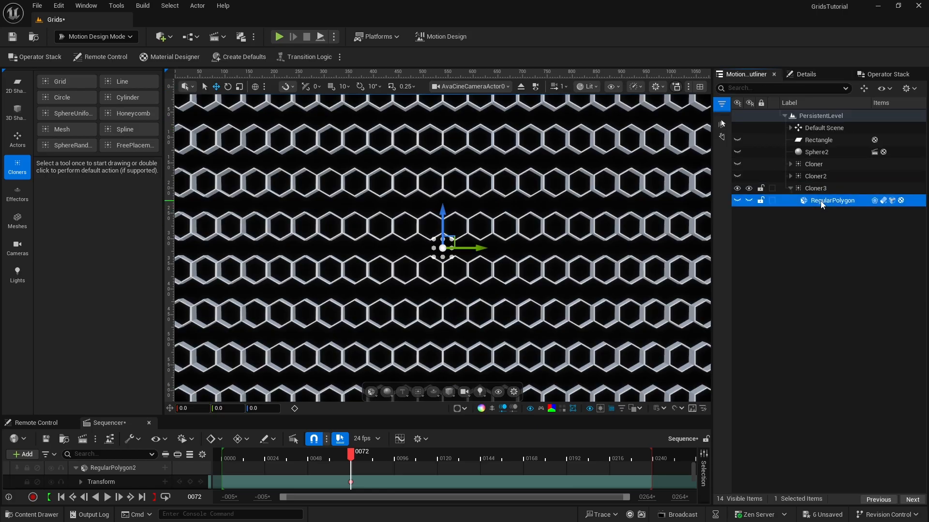
left_click(817, 77)
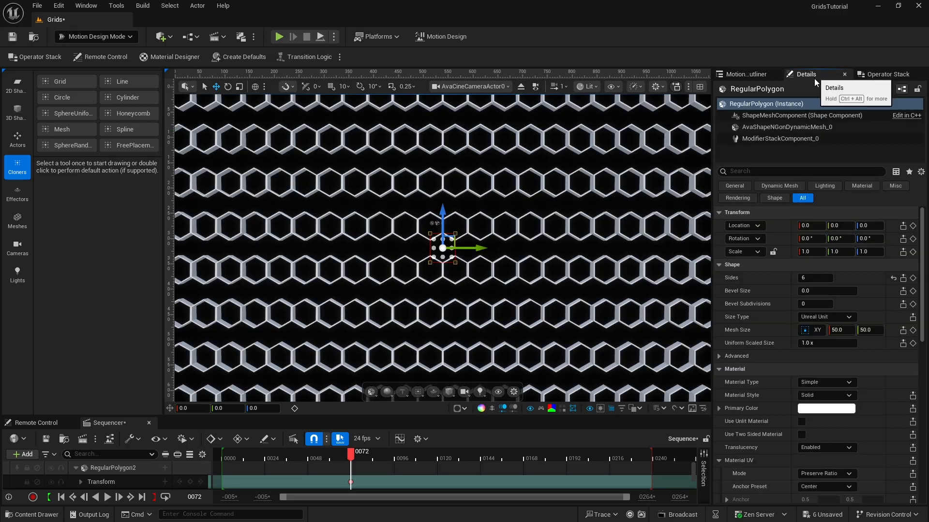
left_click(824, 383)
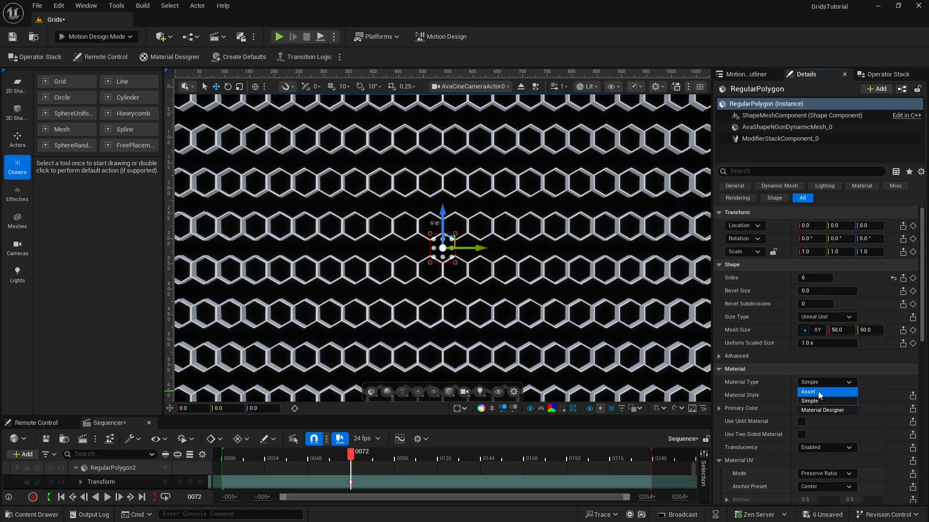
left_click(819, 393)
left_click(840, 400)
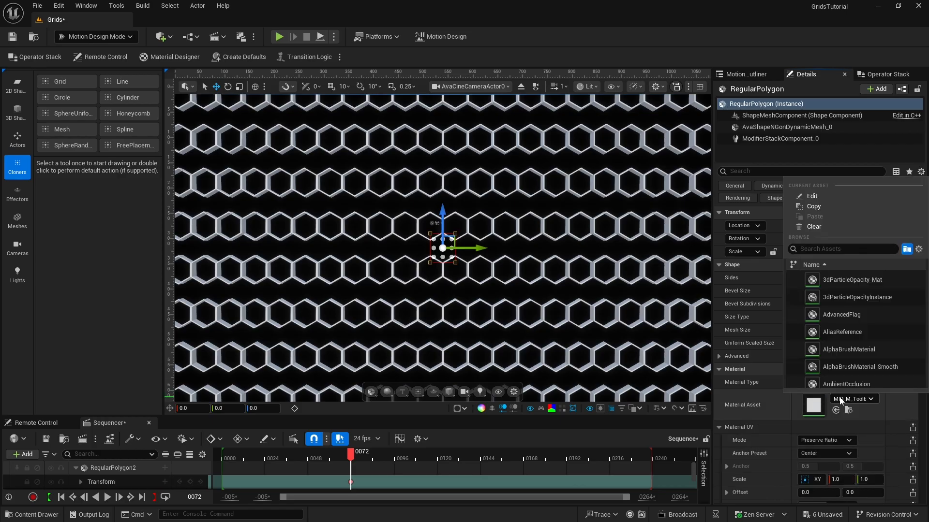
type("md")
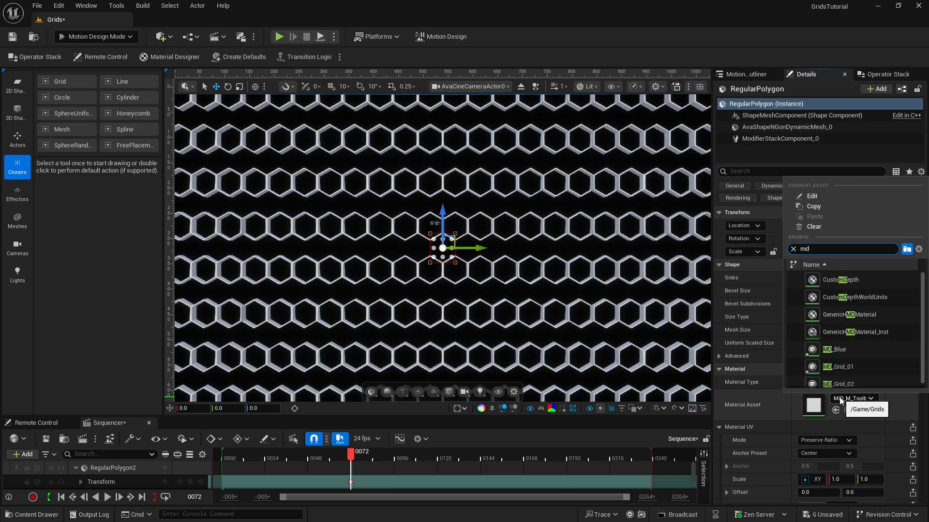
type("_blu")
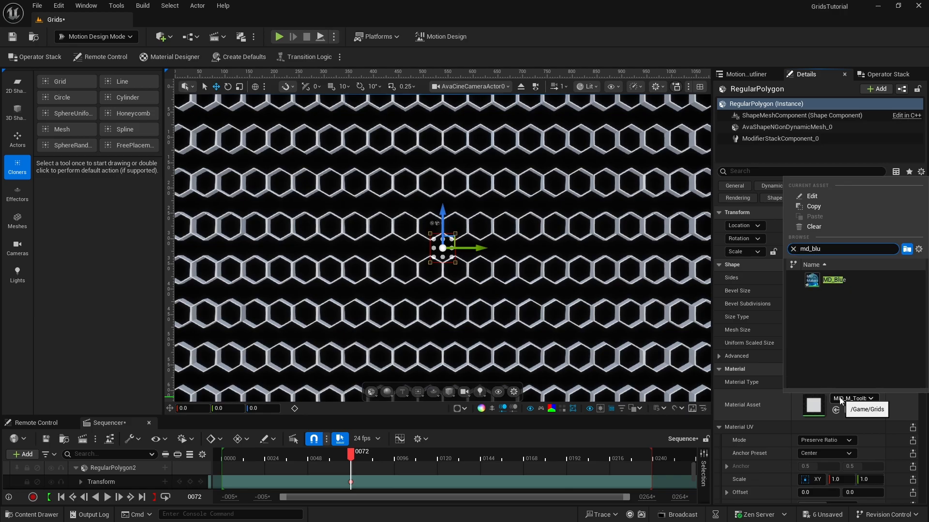
left_click(820, 280)
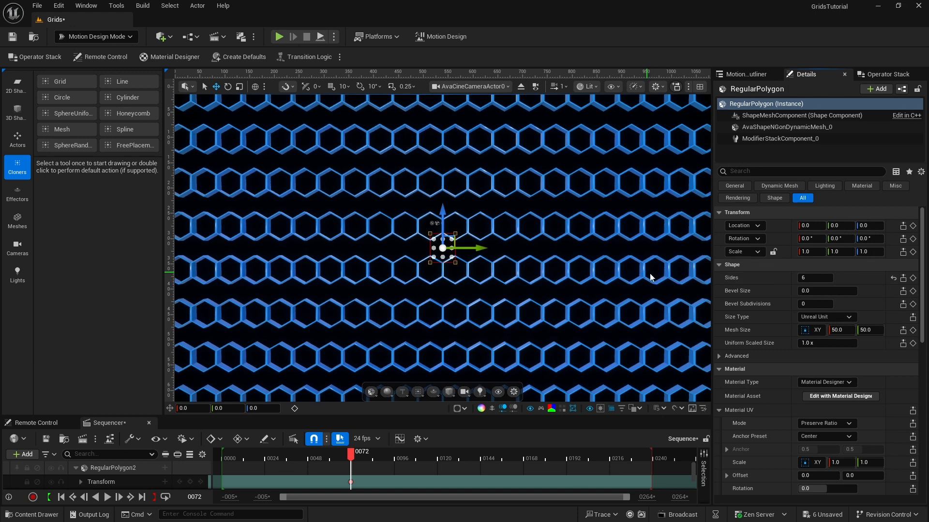
- Duplicate Cloner3 together with its hexagon child and collapse both cloners in the outliner
left_click(745, 74)
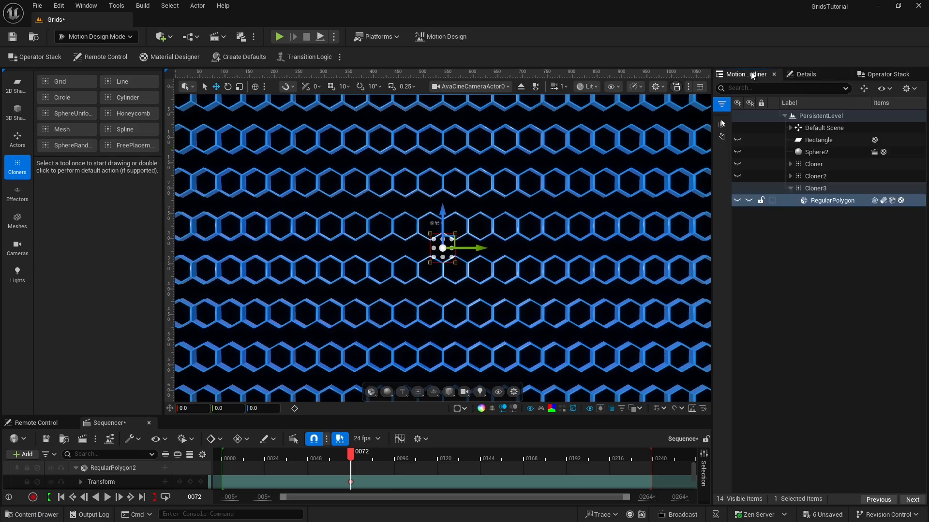
left_click(791, 188)
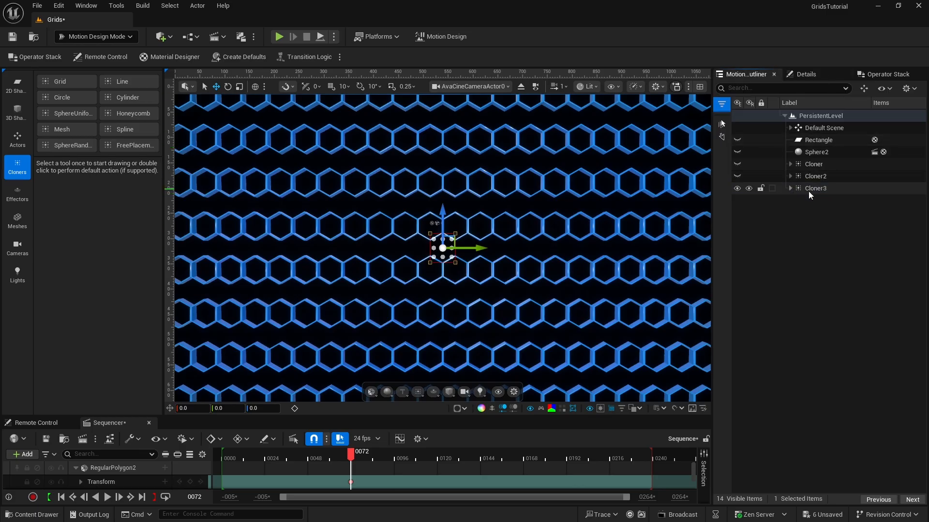
left_click(814, 190)
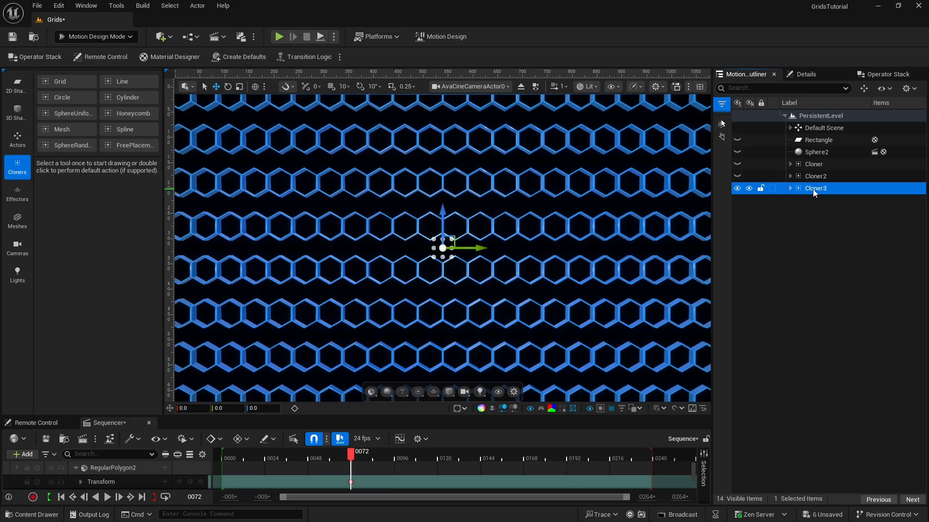
key("ctrl+d")
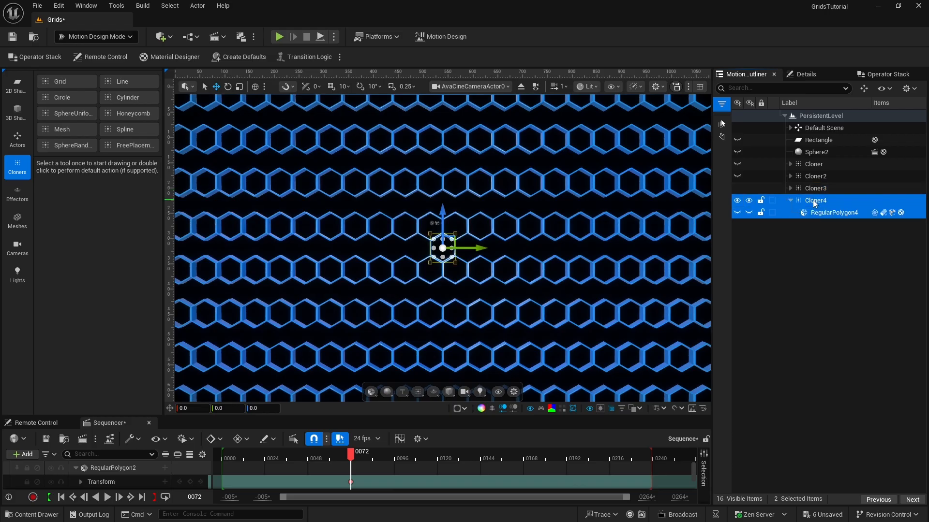
left_click(791, 201)
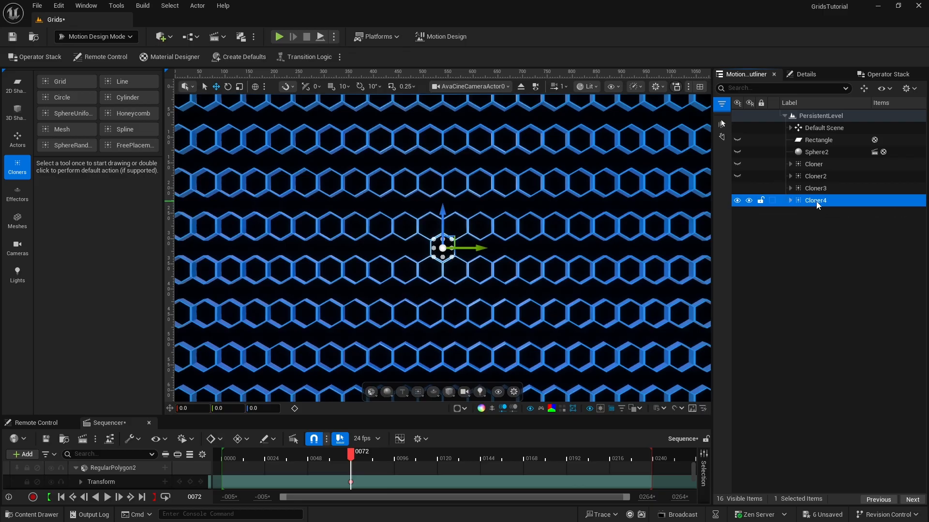
- Offset the duplicated cloner by setting its location to -23.5 in Y and 41 in Z
left_click(807, 74)
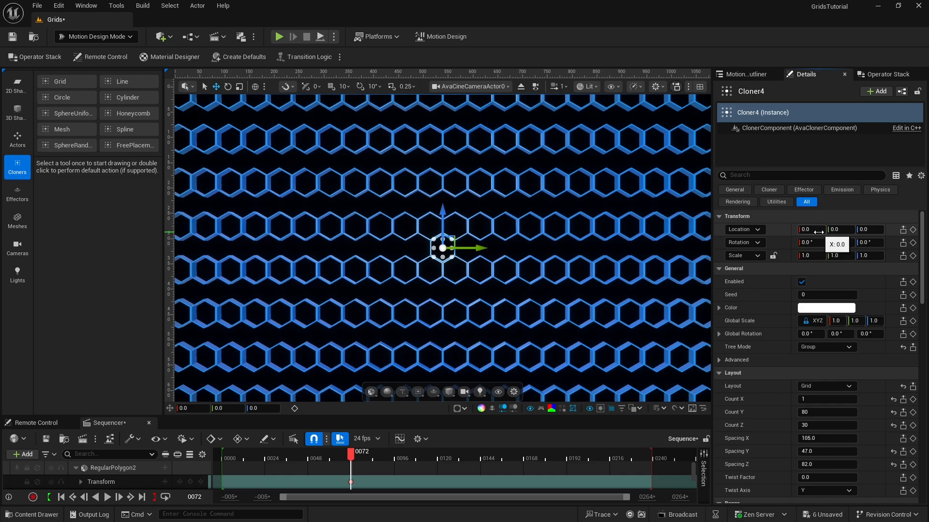
left_click(840, 231)
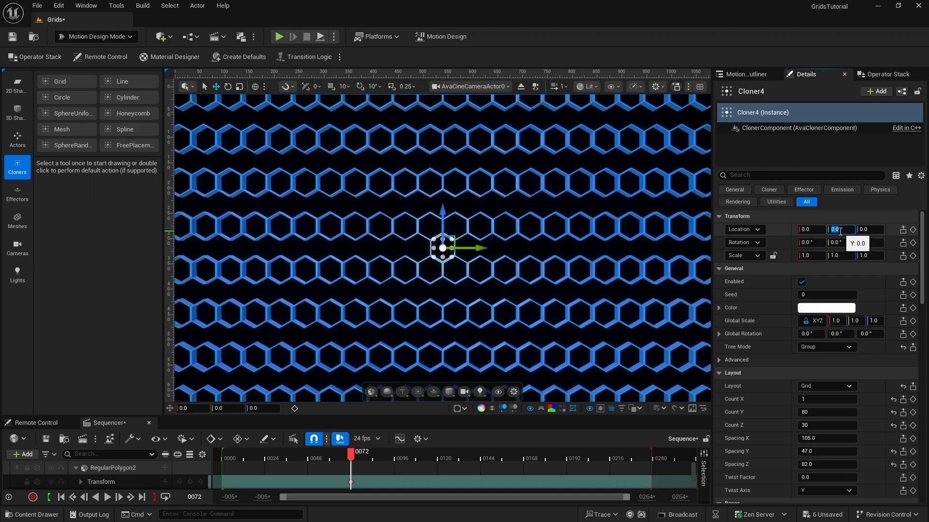
type("-23.5")
key("Return")
left_click(864, 231)
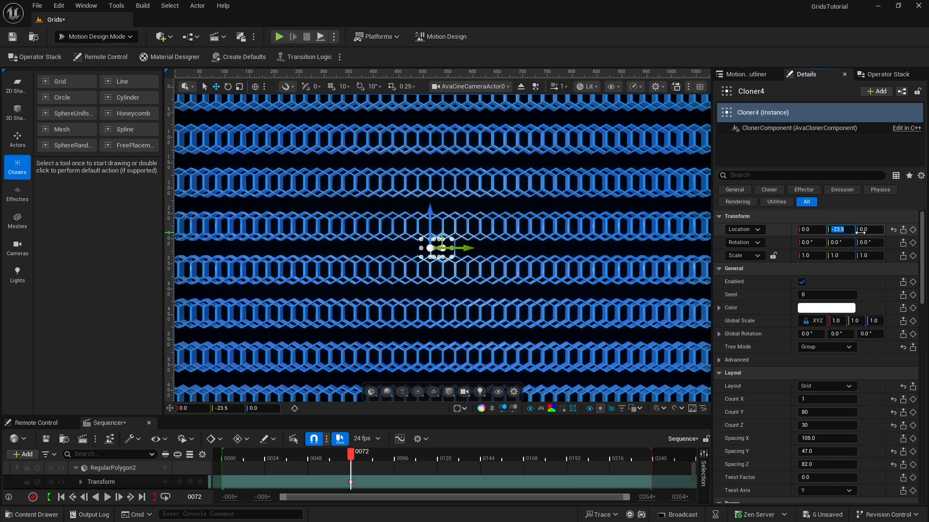
type("41")
key("Return")
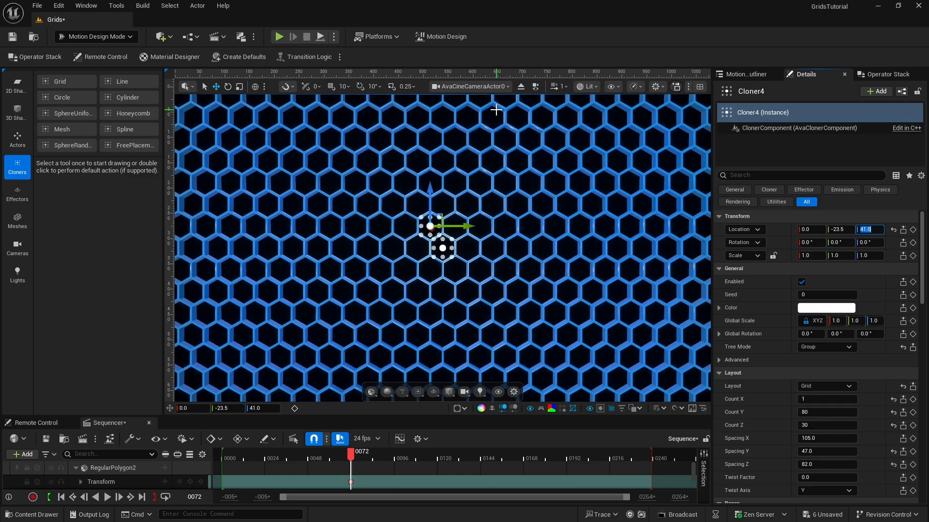
- Group Cloner3 and Cloner4 under a new null actor
left_click(520, 87)
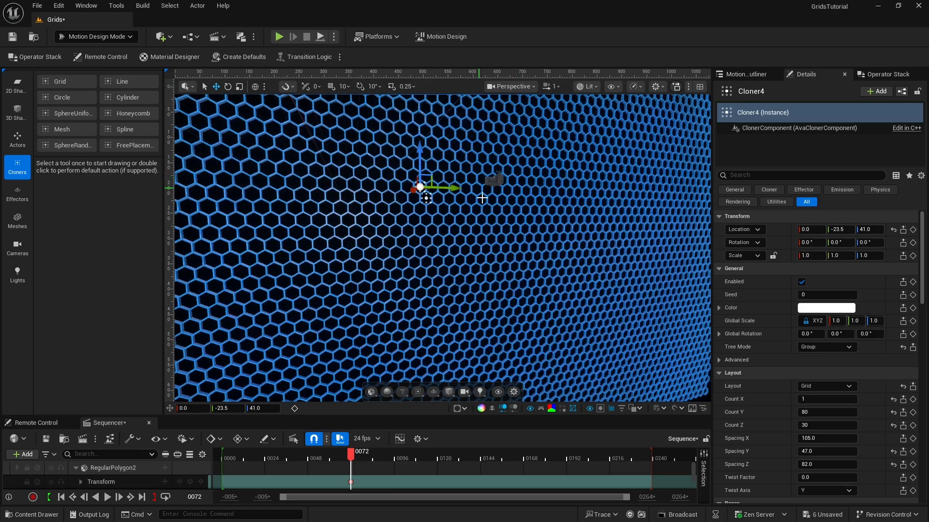
right_click_drag(607, 243, 224, 278)
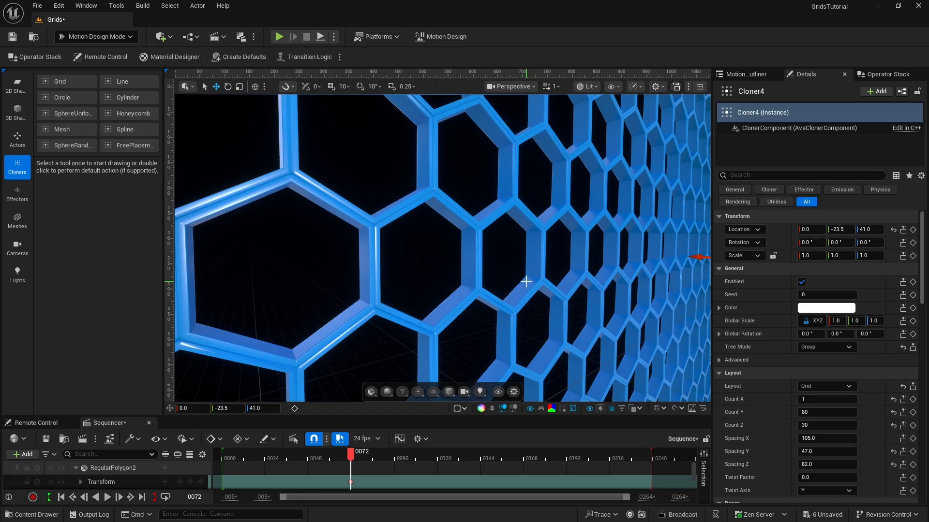
right_click_drag(584, 293, 548, 294)
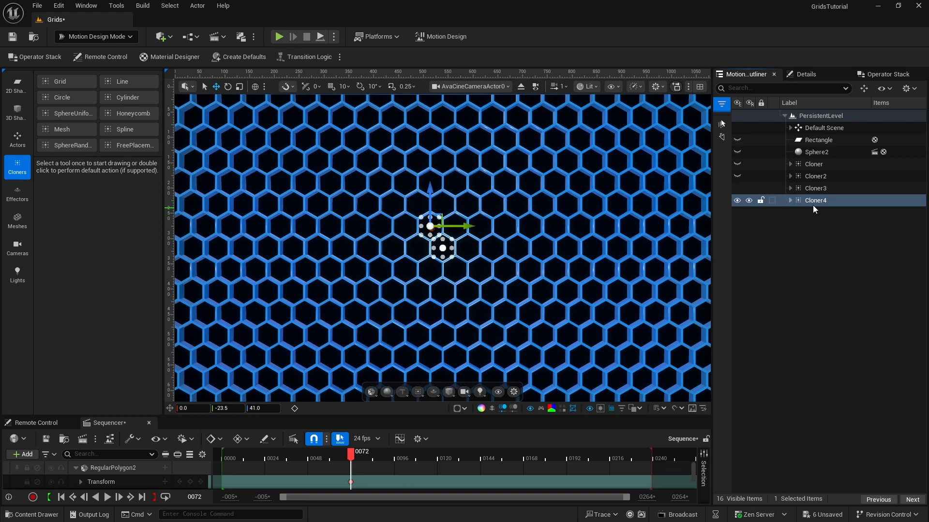
left_click(812, 187, "ctrl")
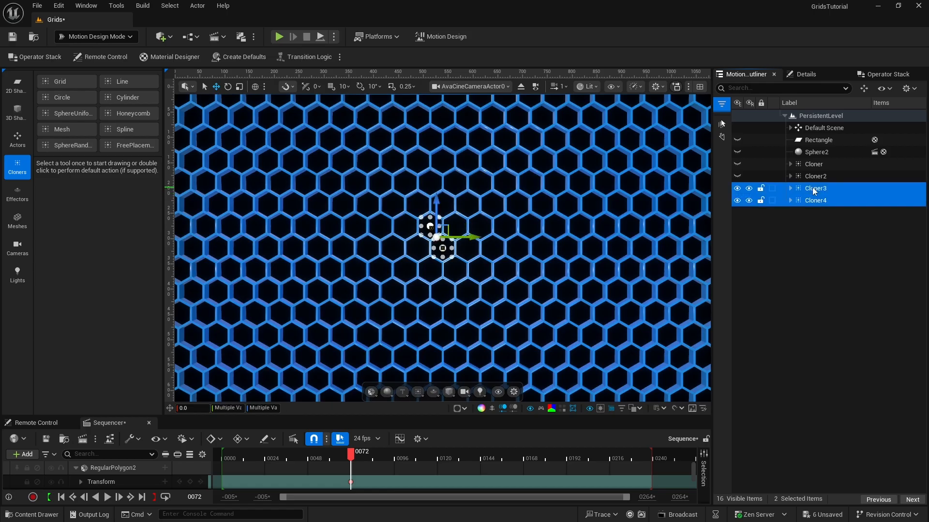
left_click(864, 89)
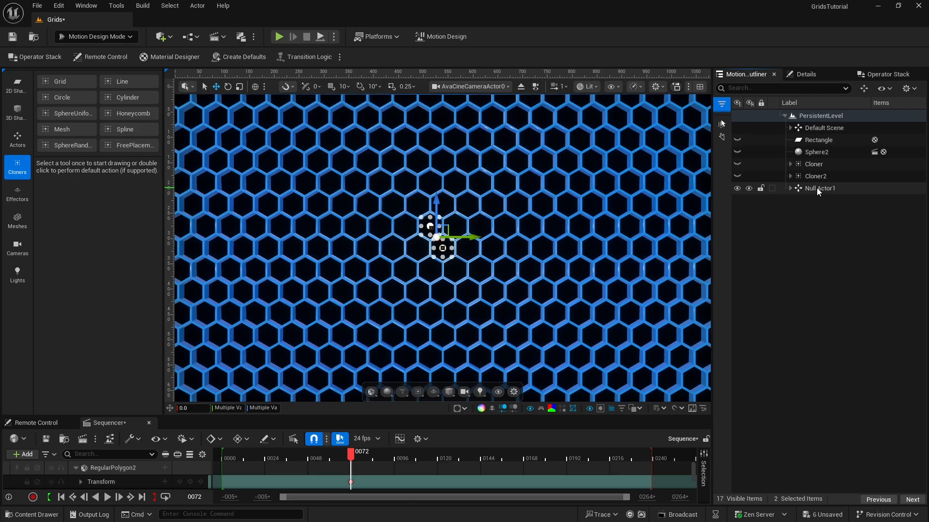
- Scale Null Actor1 uniformly to about 0.5175 and rotate it slightly about Z
left_click(816, 188)
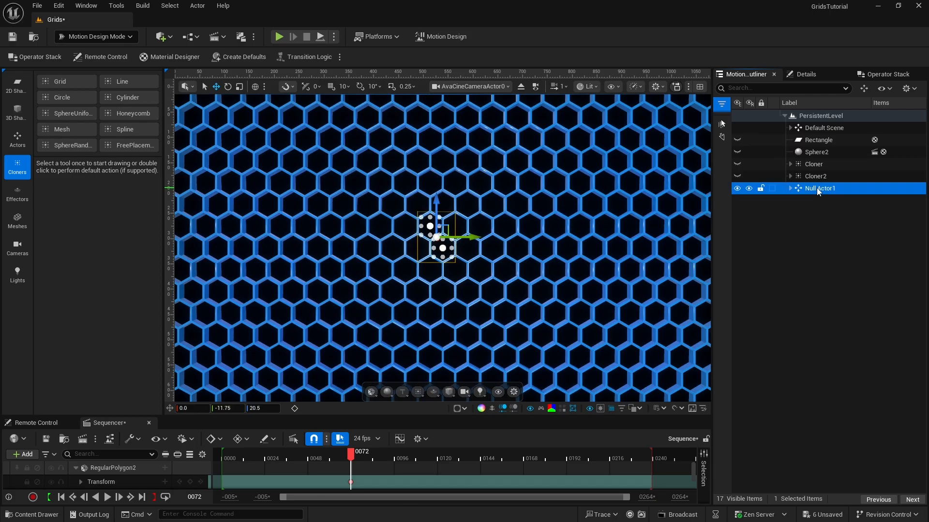
left_click(805, 74)
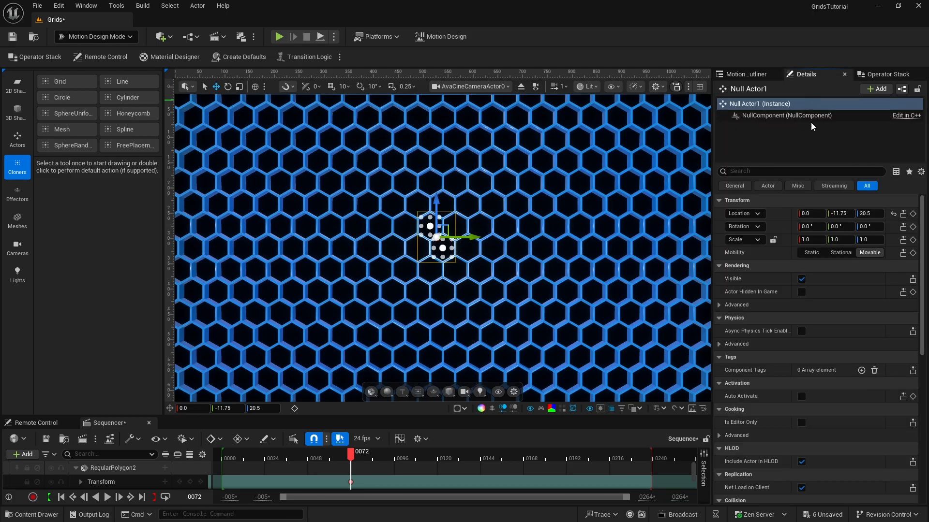
left_click_drag(841, 239, 801, 239)
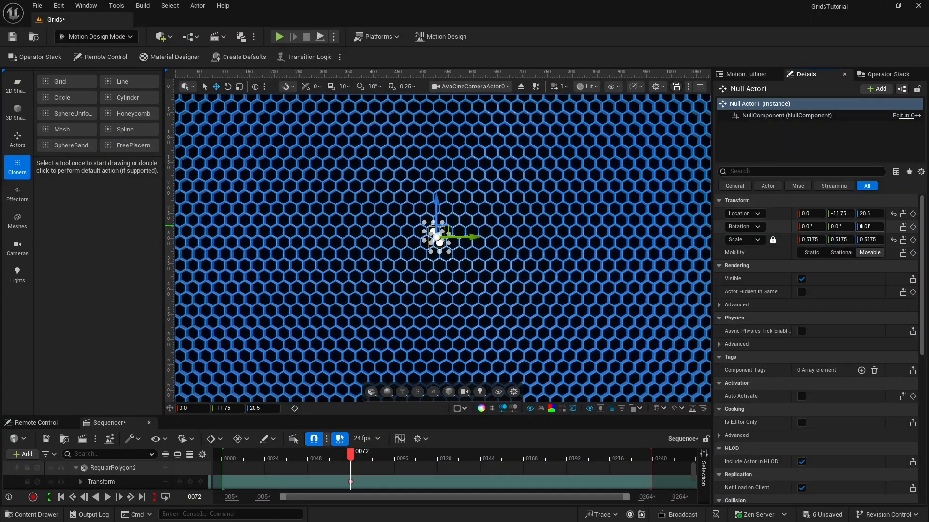
mouse_move(861, 226)
left_mouse_down()
mouse_move(876, 227)
mouse_move(859, 227)
left_mouse_up()
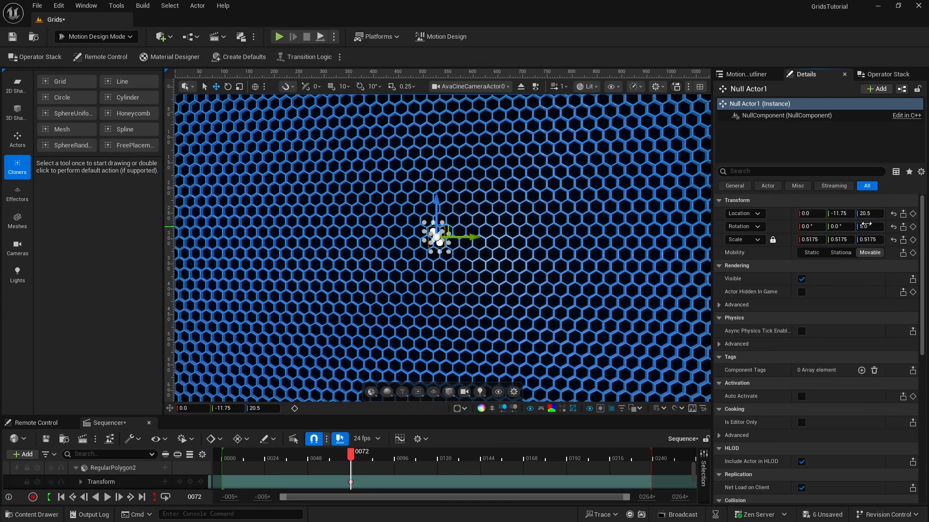
- Group Cloner and Cloner2 under another new null actor
left_click(762, 75)
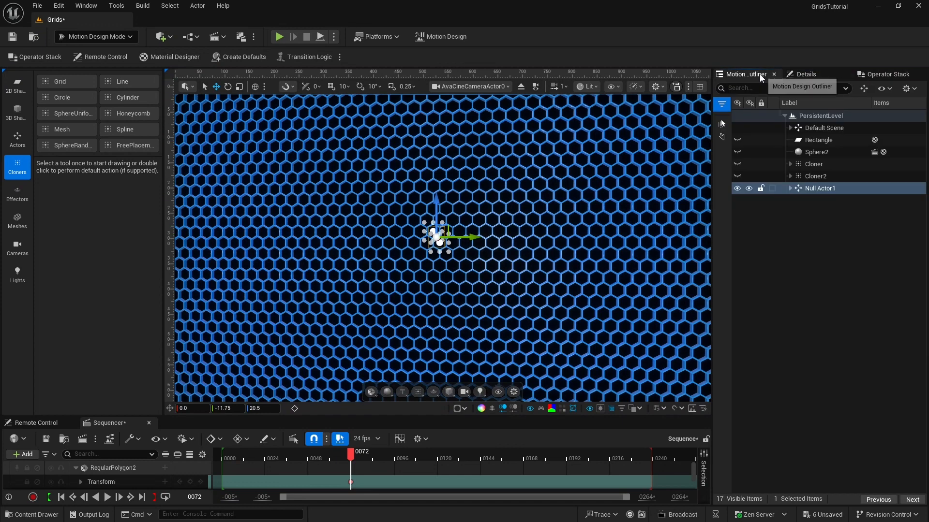
left_click(811, 164)
left_click(812, 175, "ctrl")
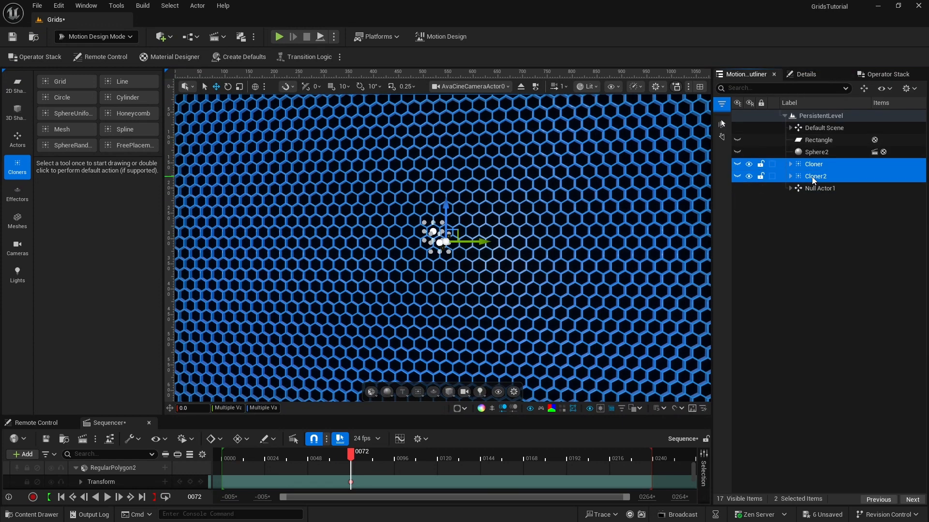
left_click(864, 88)
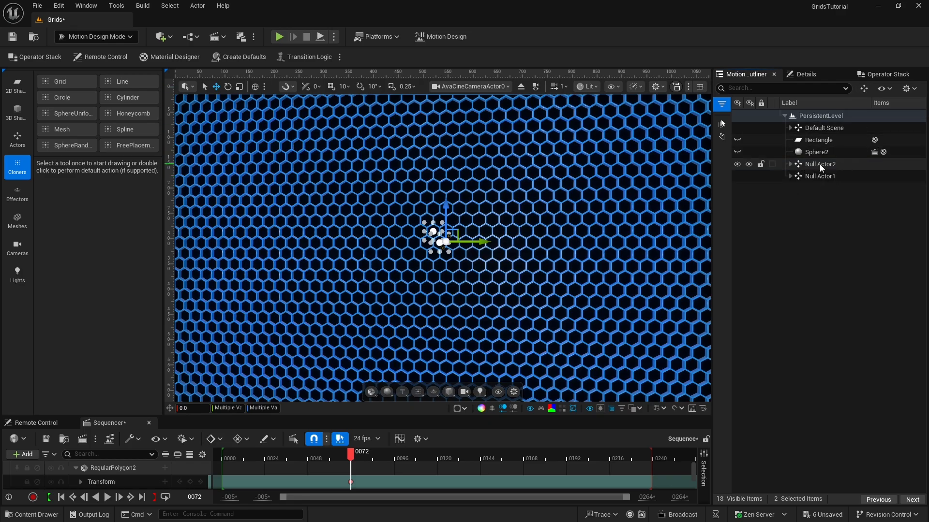
- Unhide Cloner and Cloner2 inside Null Actor2 and hide Null Actor1
left_click(790, 164)
left_click(737, 188)
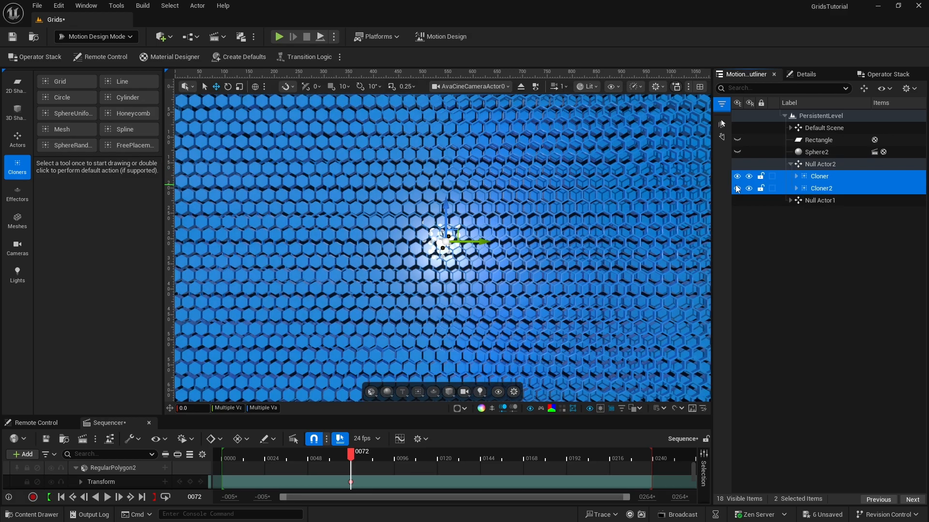
left_click(791, 165)
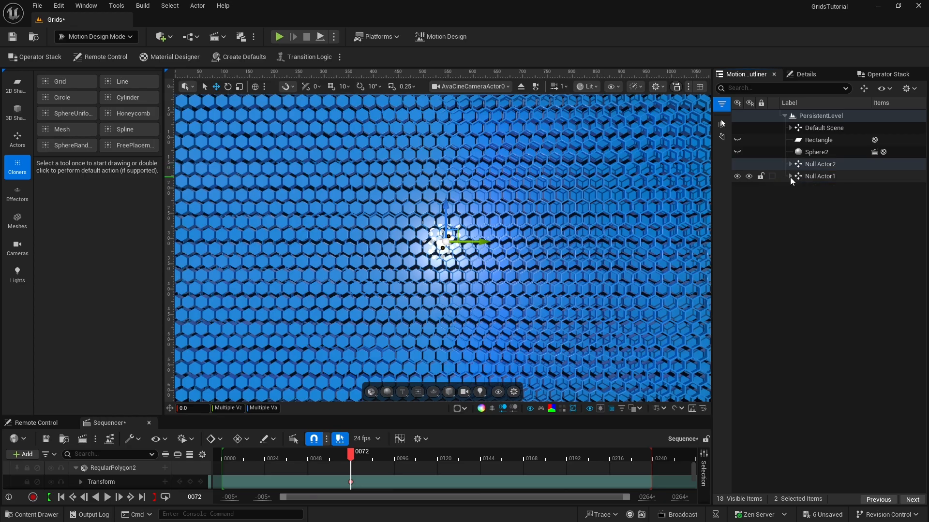
left_click(737, 177)
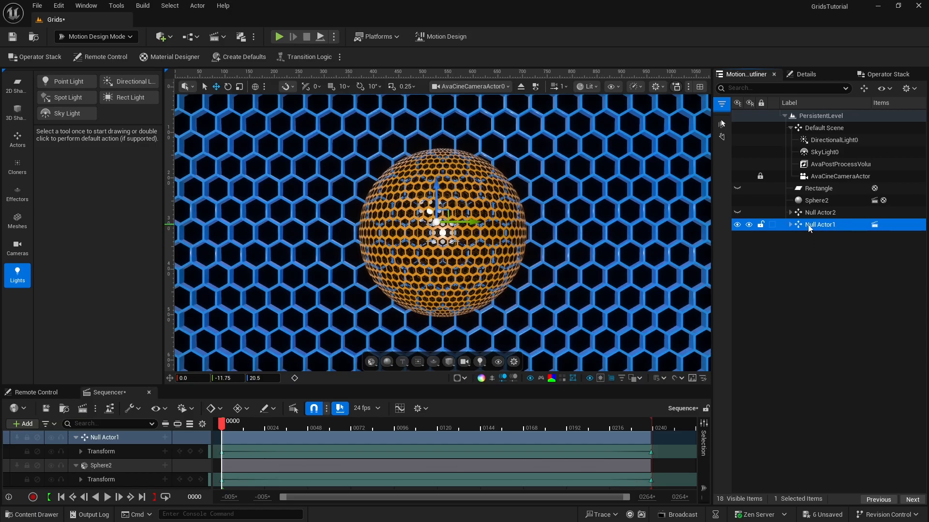
- Scrub the timeline from frame 0 to frame 239 to review Null Actor1's keyframed rotation
left_click(817, 74)
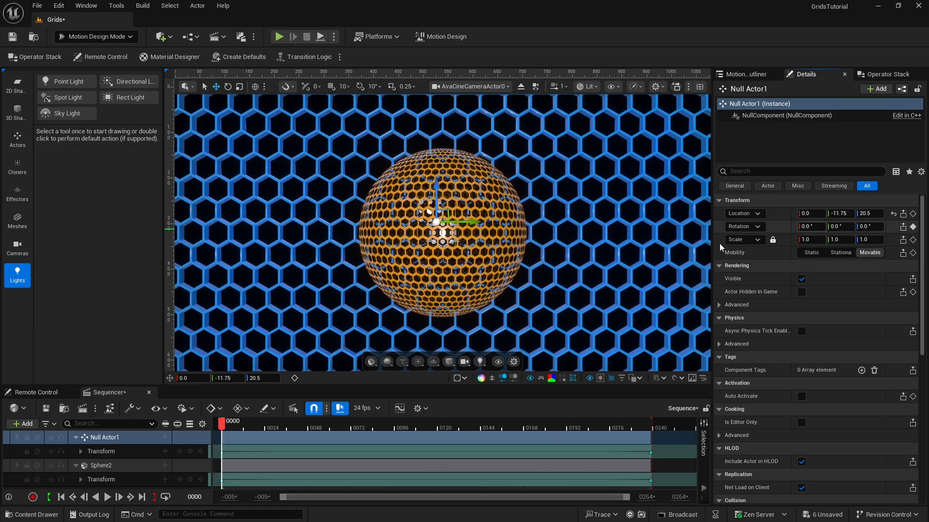
left_click(401, 427)
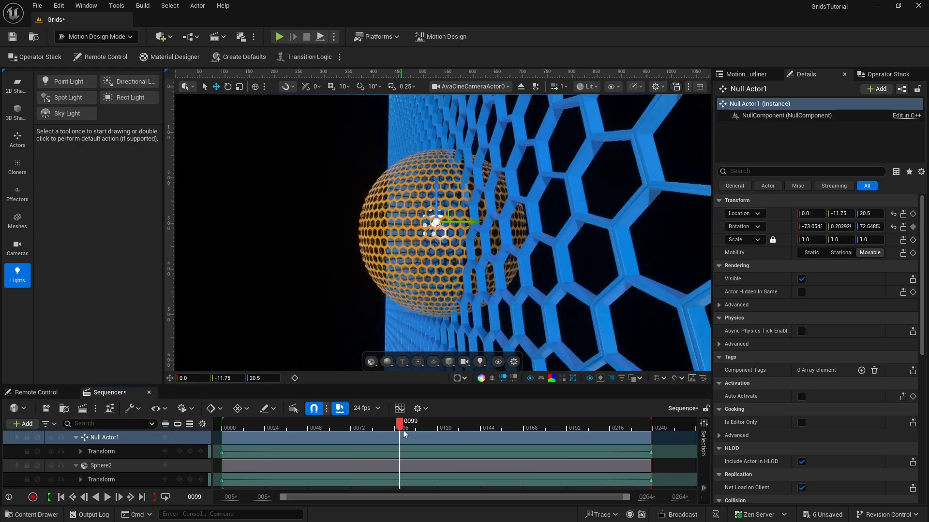
left_click_drag(404, 434, 652, 429)
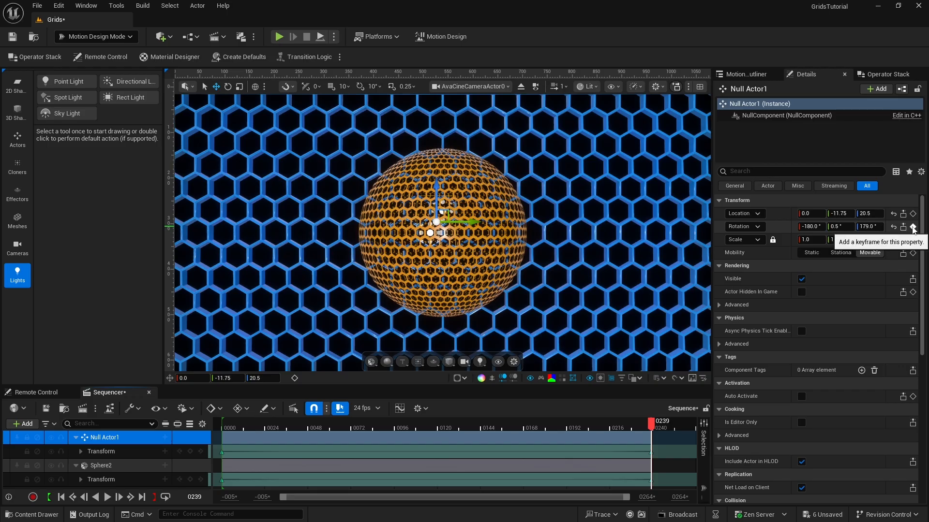
- Keyframe Null Actor1's rotation of -180°, 0.5°, 179° at frame 239 and play the sequence from frame 0
left_click(913, 227)
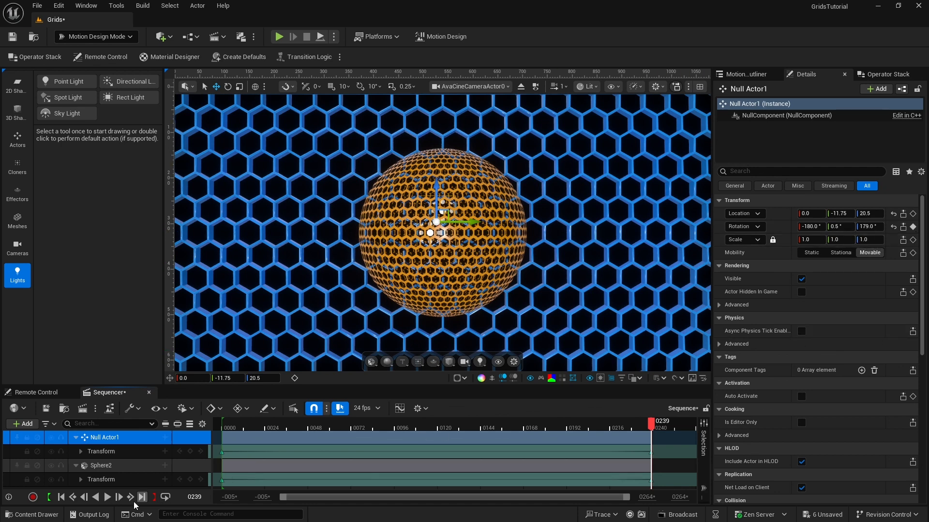
left_click(61, 499)
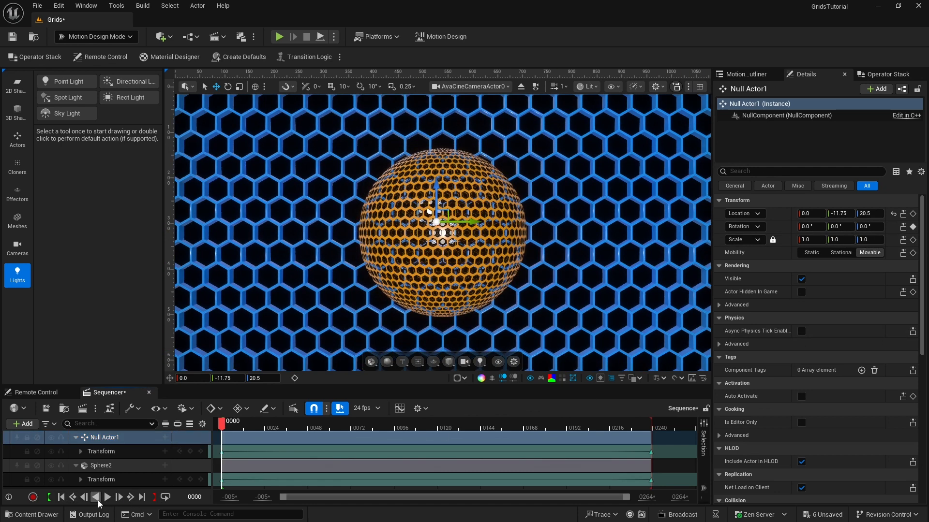
left_click(106, 499)
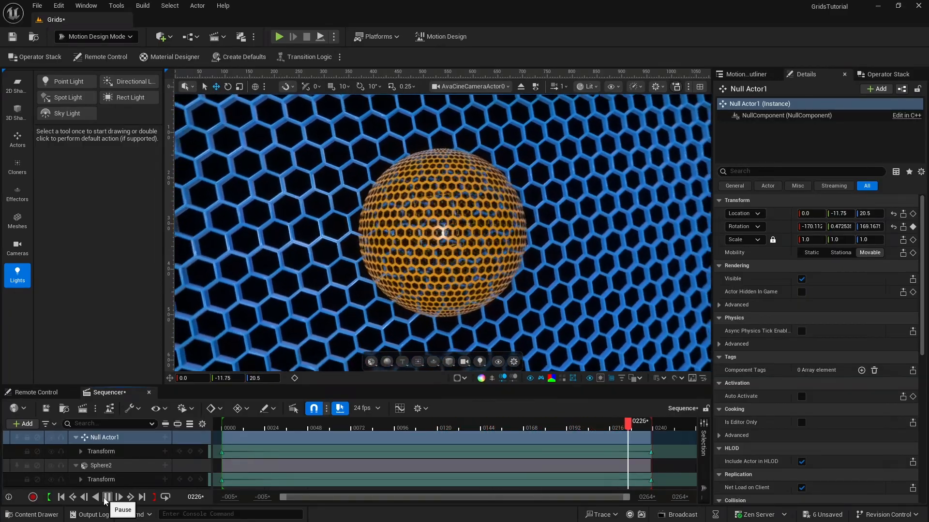
left_click(106, 498)
- Hide DirectionalLight0 and SkyLight0 in the Default Scene
left_click(745, 73)
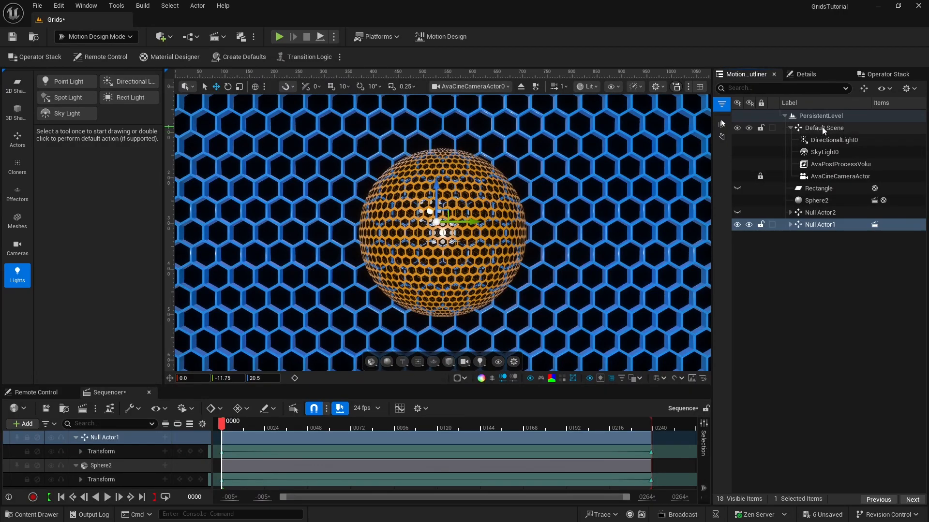
left_click(737, 140)
left_click(737, 152)
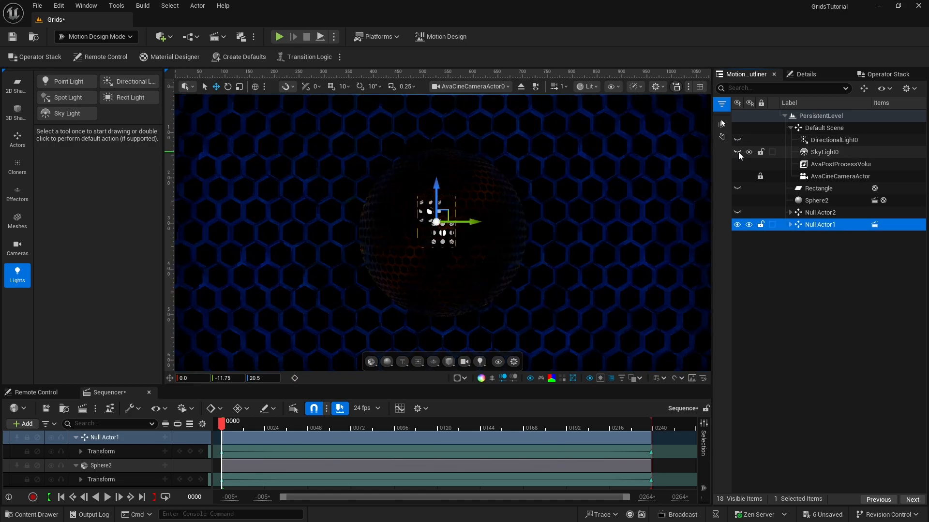
- Add a point light to the scene and set its intensity to 48 cd
left_click(26, 279)
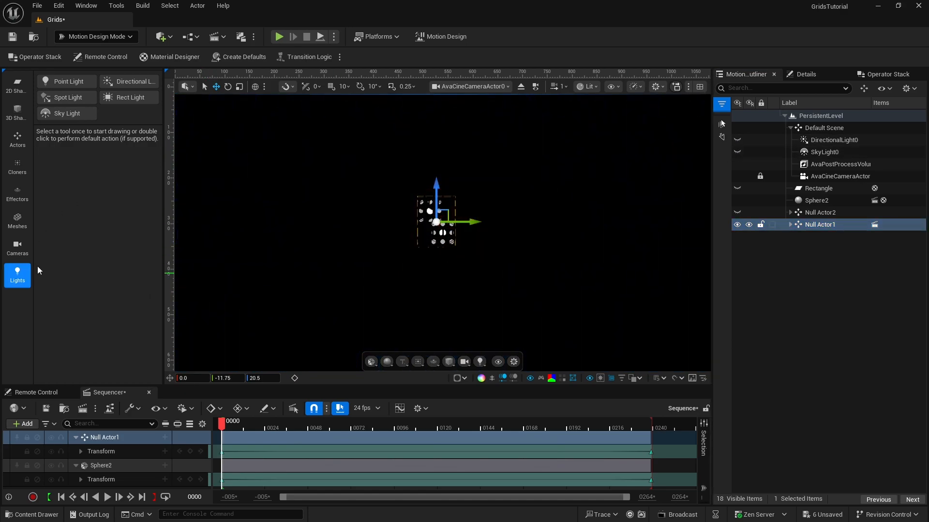
double_click(70, 84)
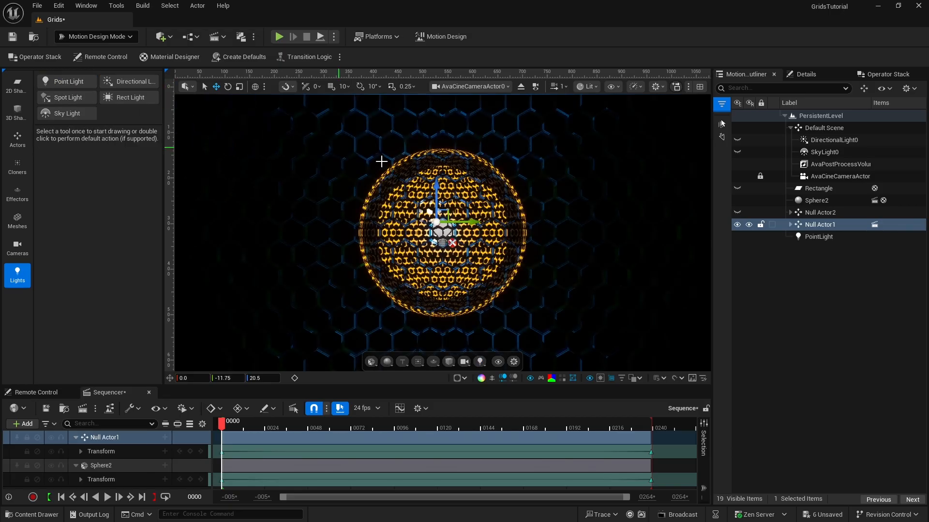
left_click(812, 241)
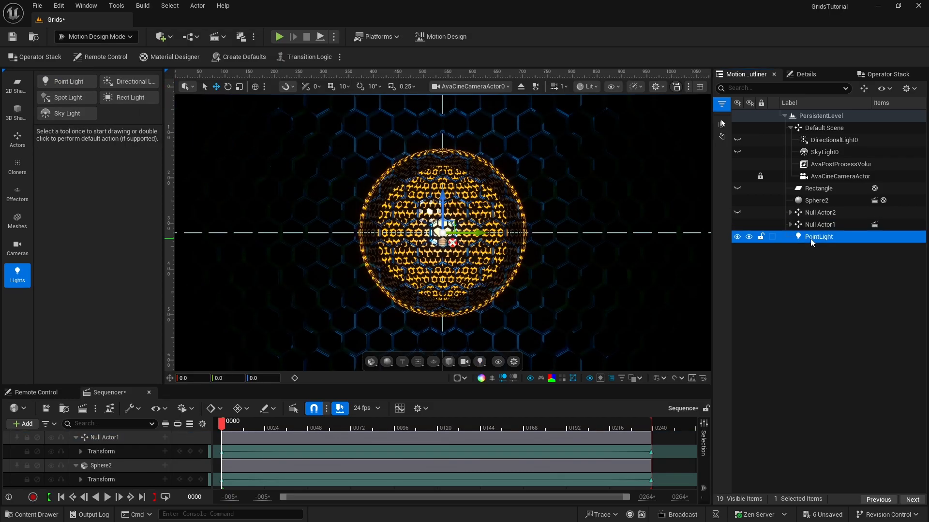
left_click(804, 74)
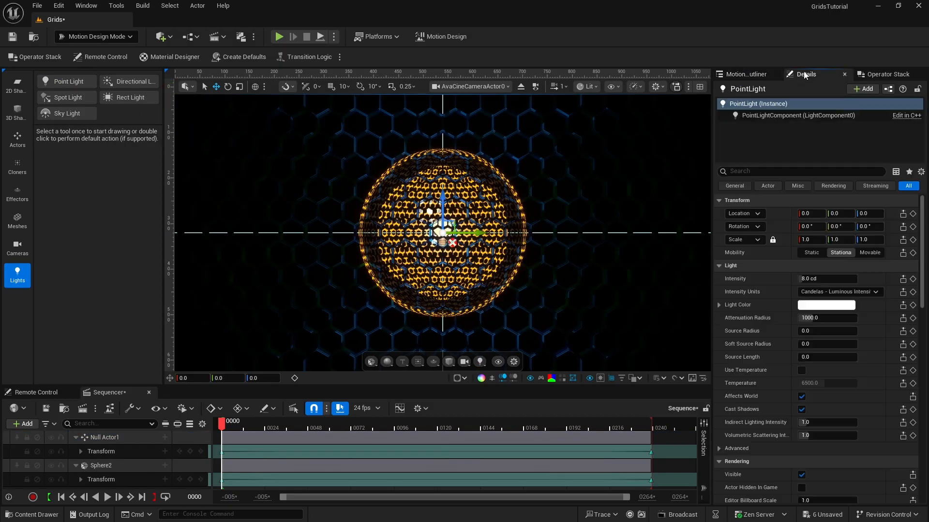
left_click(806, 279)
type("4")
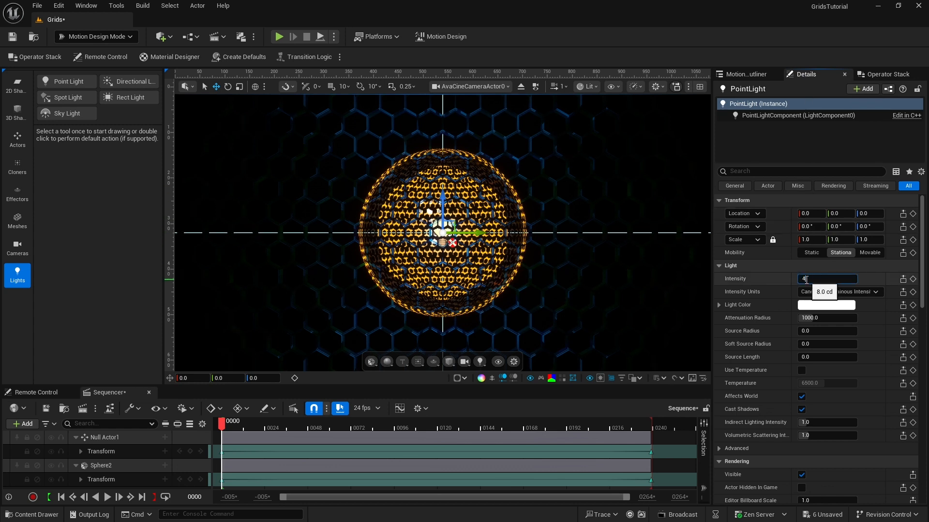
type("8")
key("Return")
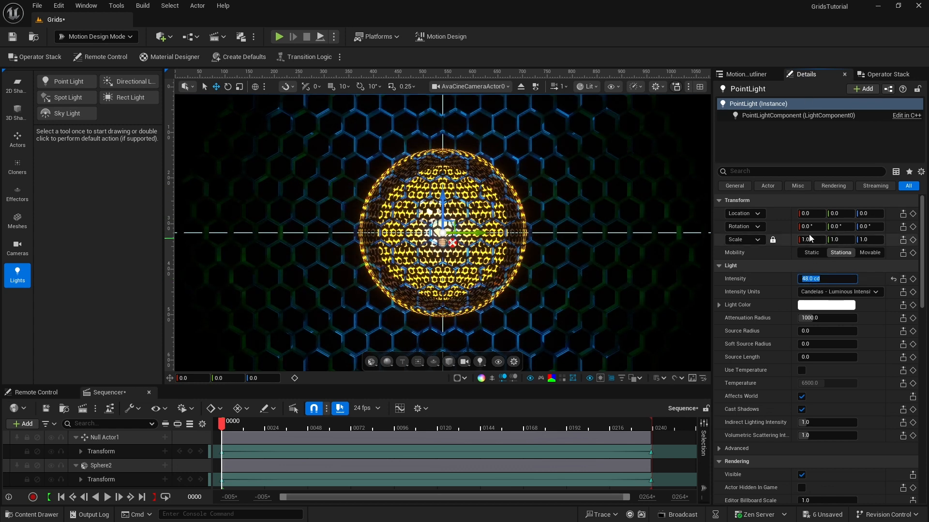
- Set the point light's X location to -500
left_click(807, 214)
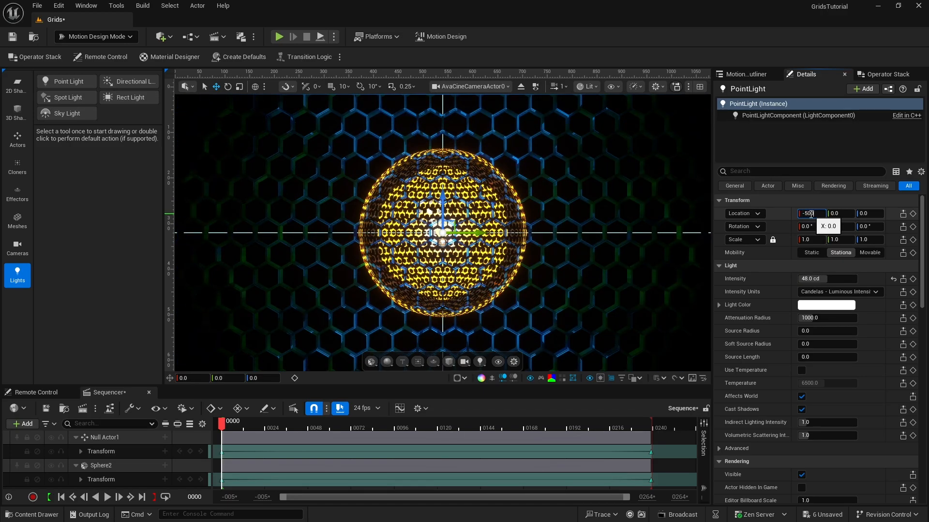
type("-500")
key("Return")
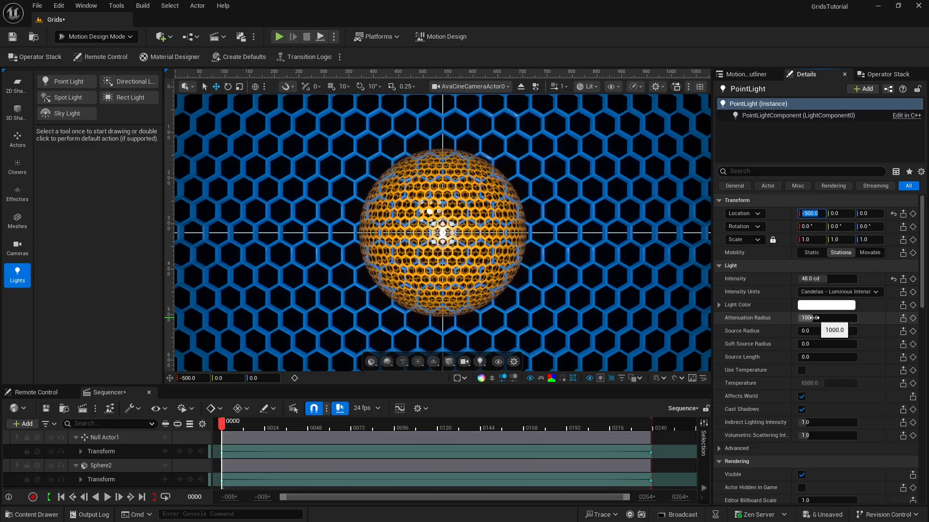
- Set the point light's attenuation radius to 750 and play the sequence from frame 0 to preview the lighting
double_click(812, 318)
left_click_drag(811, 318, 804, 318)
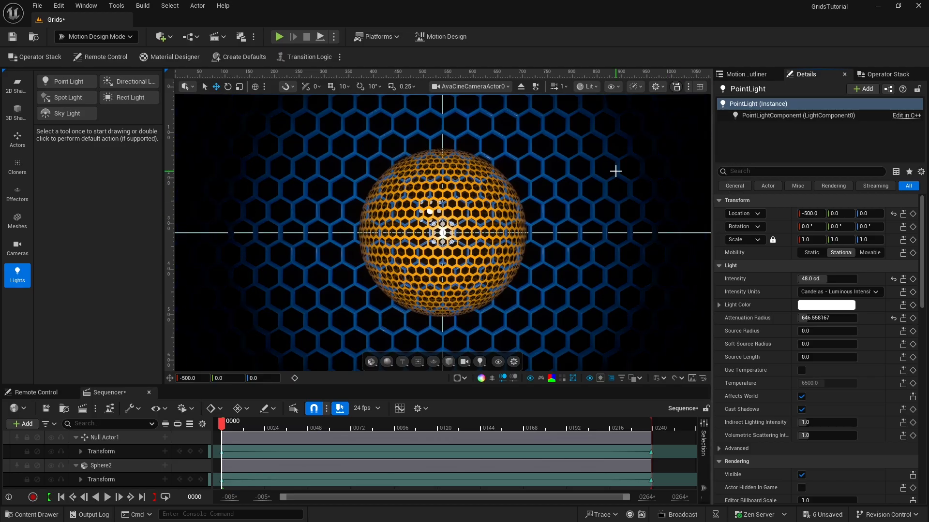
left_click(812, 319)
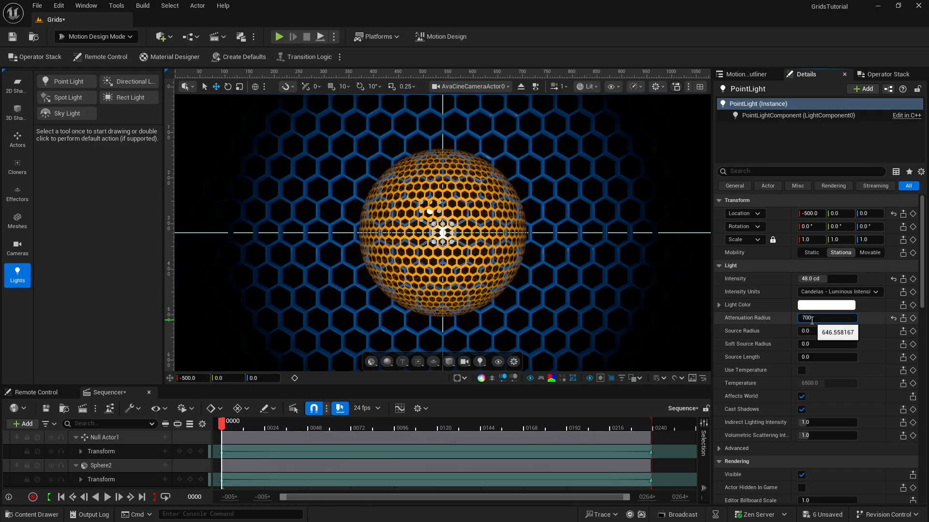
key("Return")
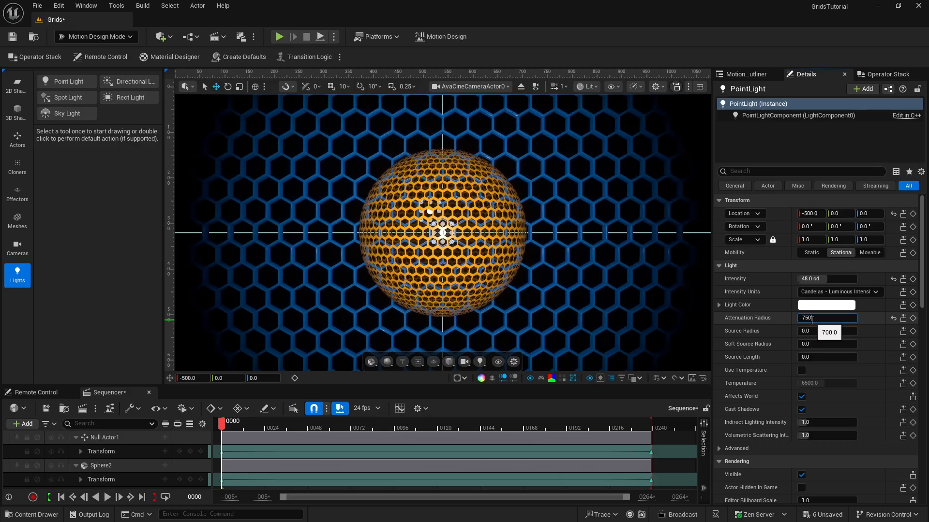
type("750")
key("Return")
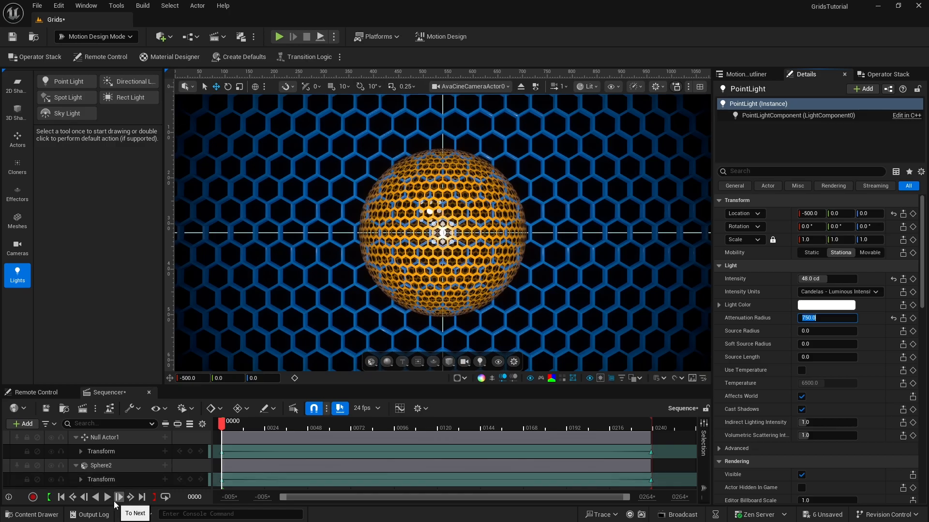
left_click(108, 498)
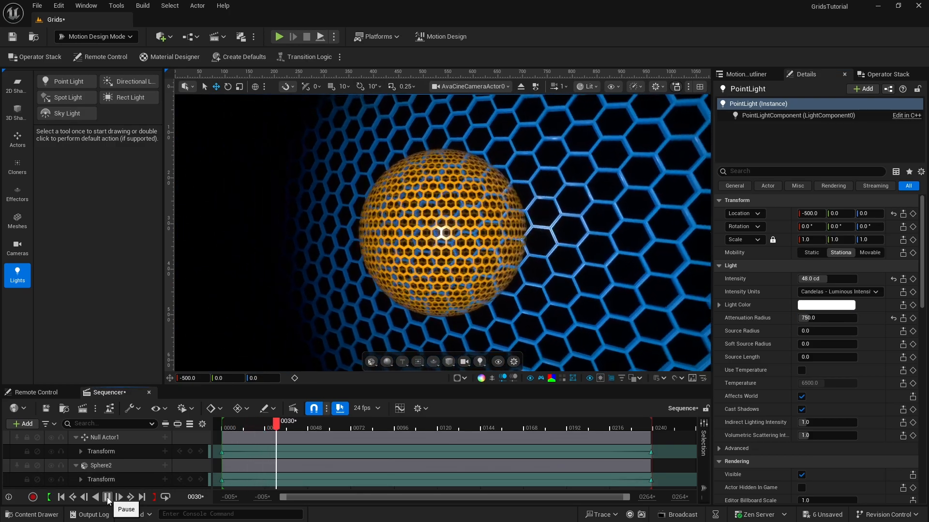